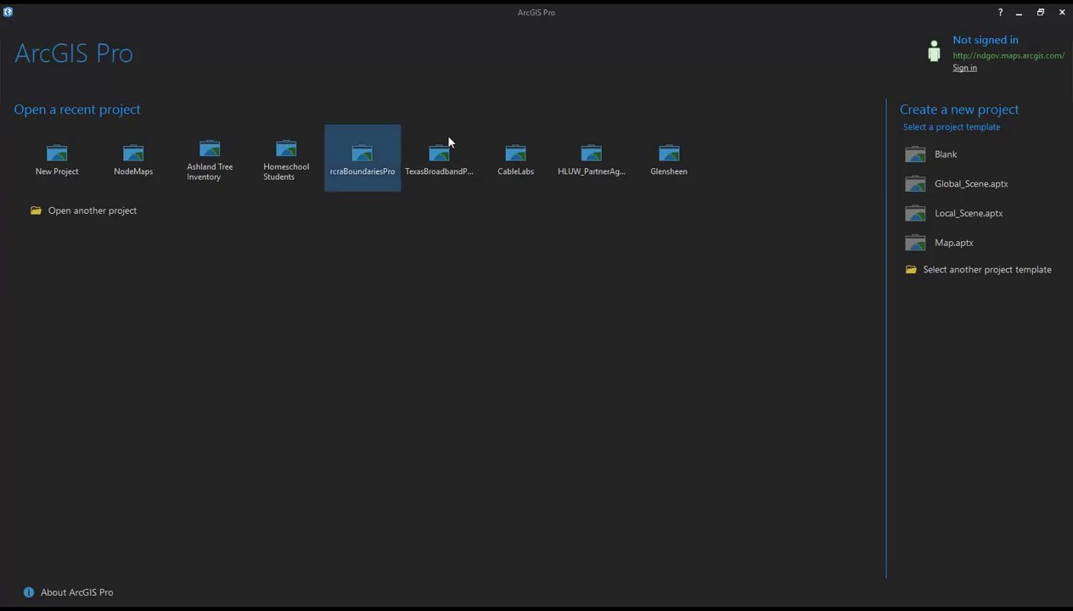
Step: Create a blank-template project named 'ND Webinar Part 2' in the default location
click(929, 158)
double_click(454, 283)
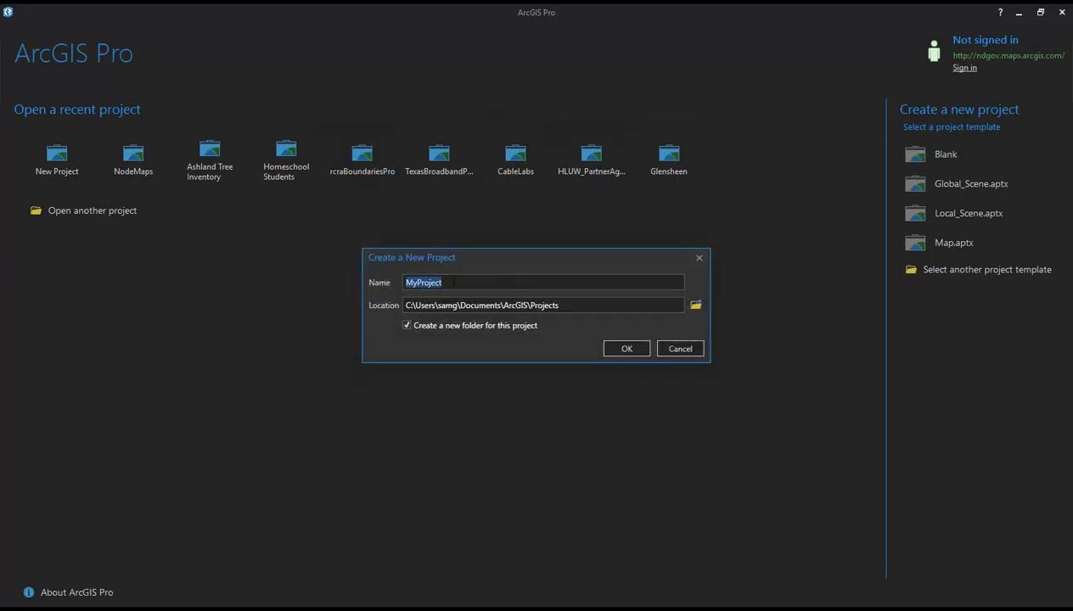
text(ND Webinar Part 2)
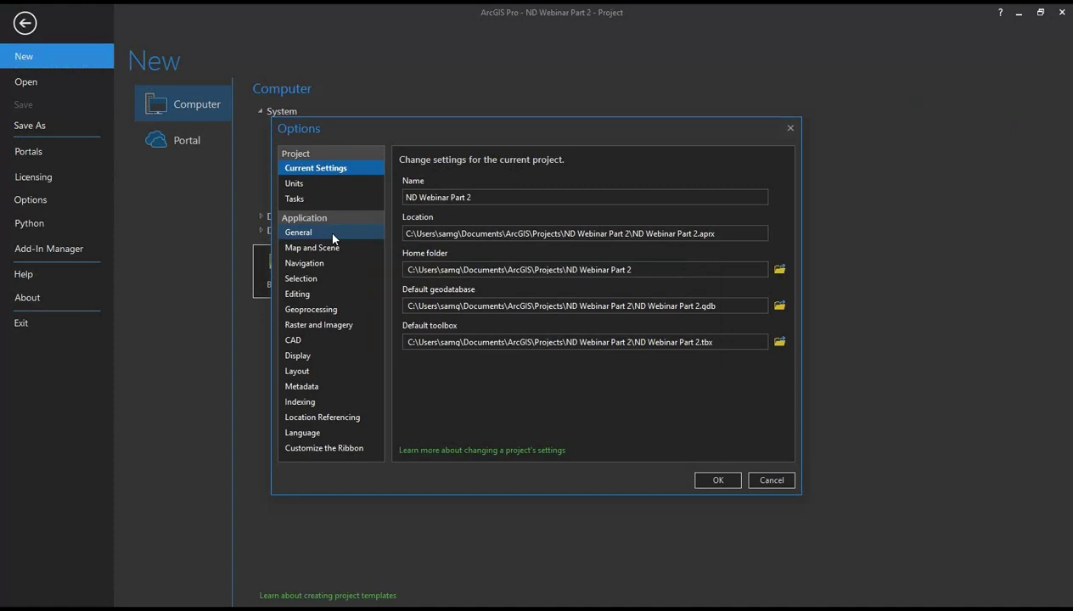
Step: Try the Light theme, keep the Dark theme, then view the Map and Scene defaults
click(335, 233)
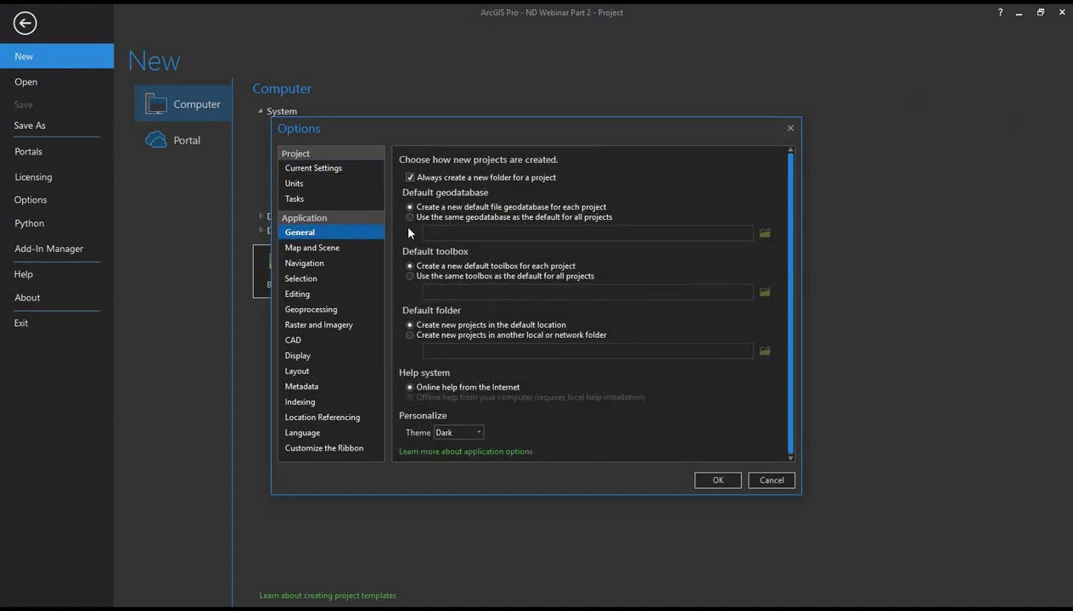
scroll(625, 410, down, 1)
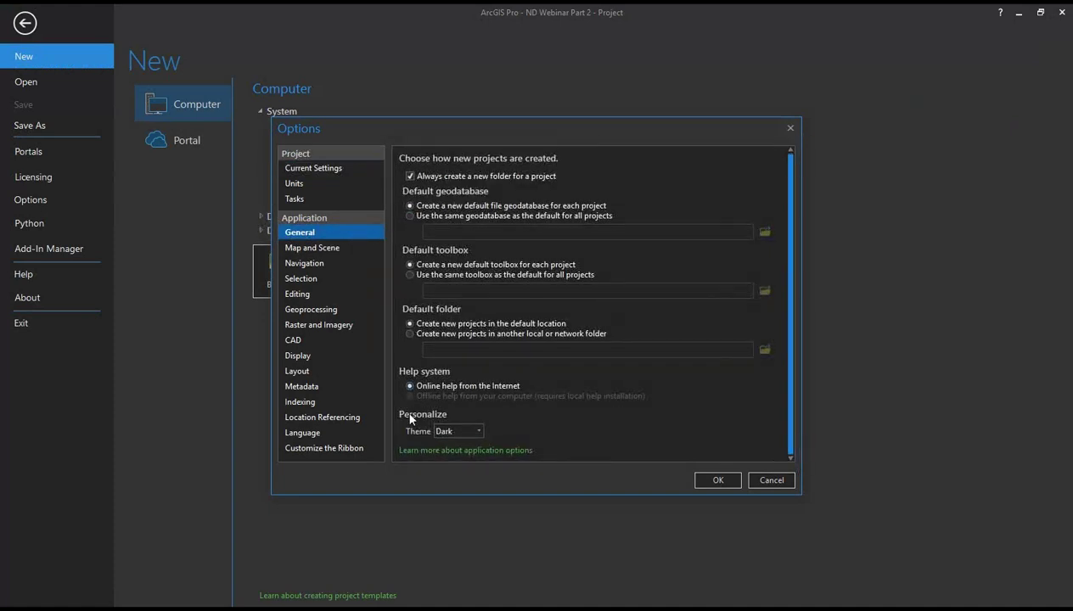
click(476, 432)
click(544, 431)
click(458, 446)
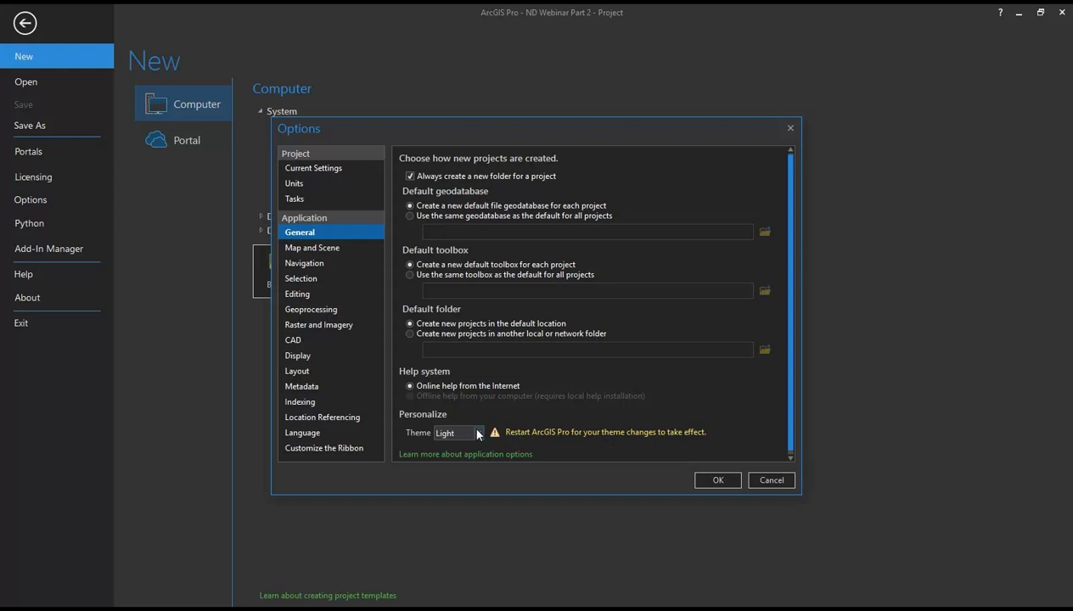
click(477, 434)
click(447, 462)
click(362, 252)
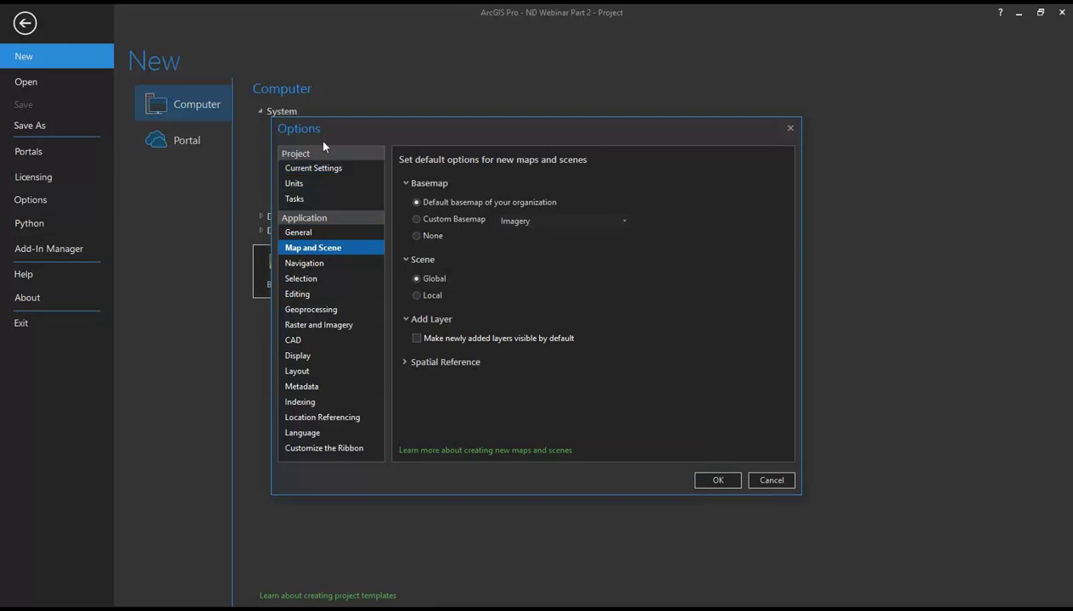
click(406, 184)
click(409, 184)
click(452, 223)
click(533, 219)
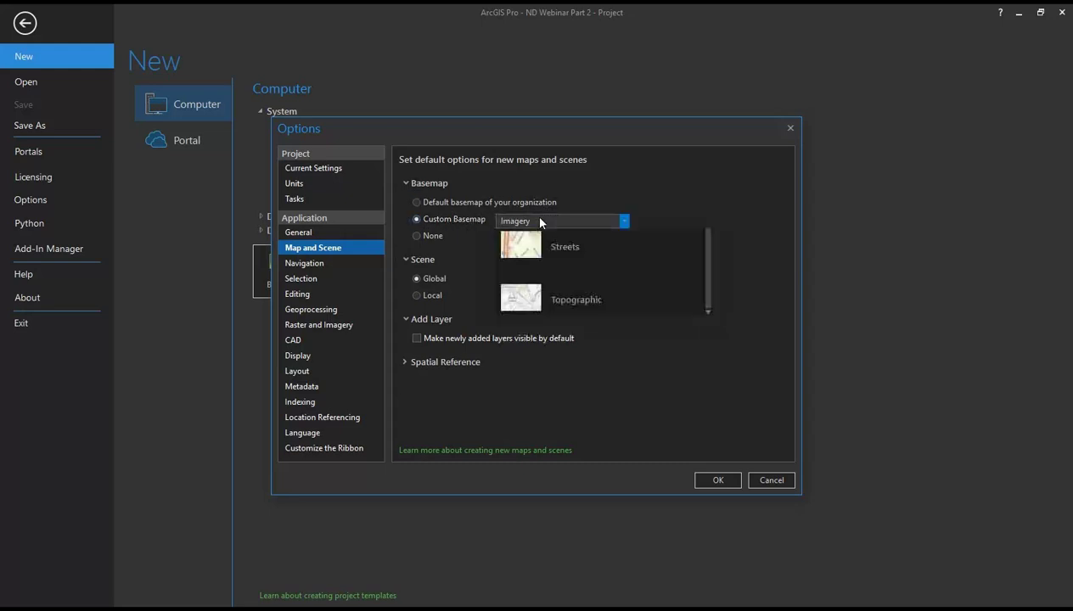
scroll(556, 272, down, 4)
scroll(573, 290, down, 2)
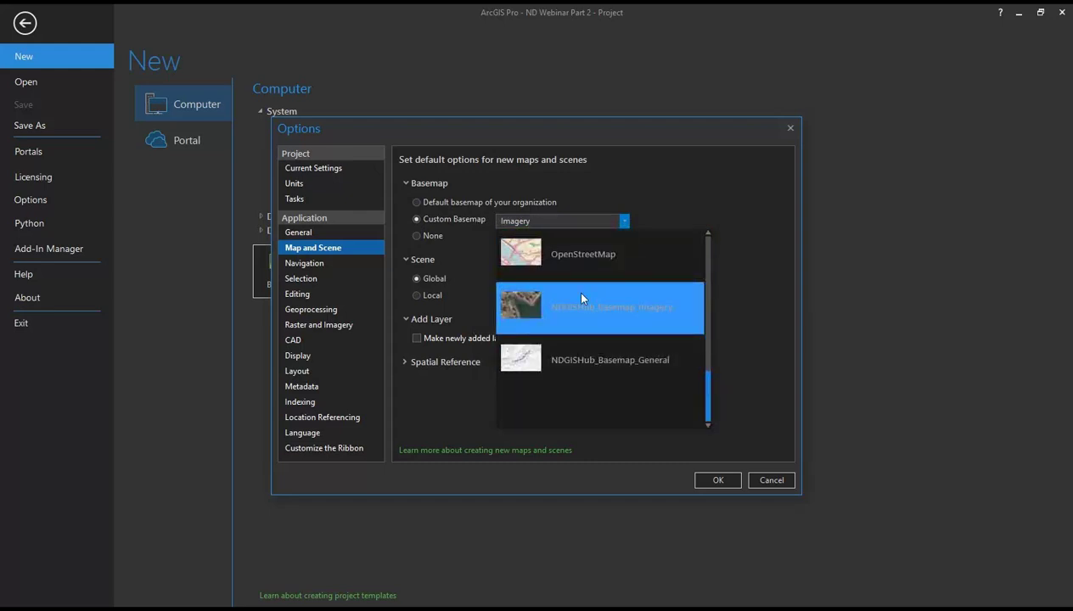
scroll(569, 365, up, 5)
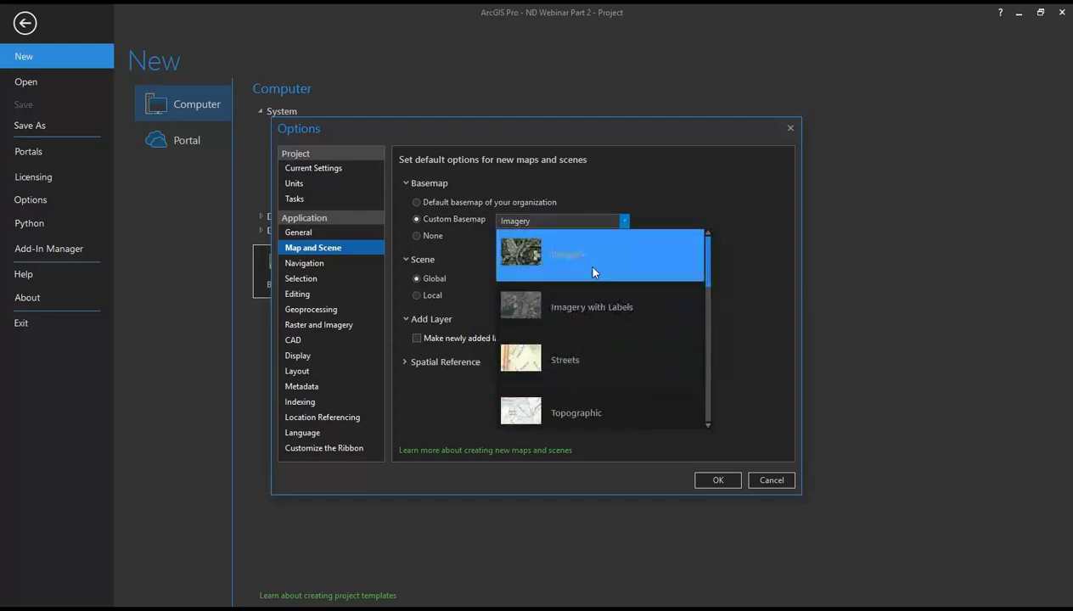
click(750, 229)
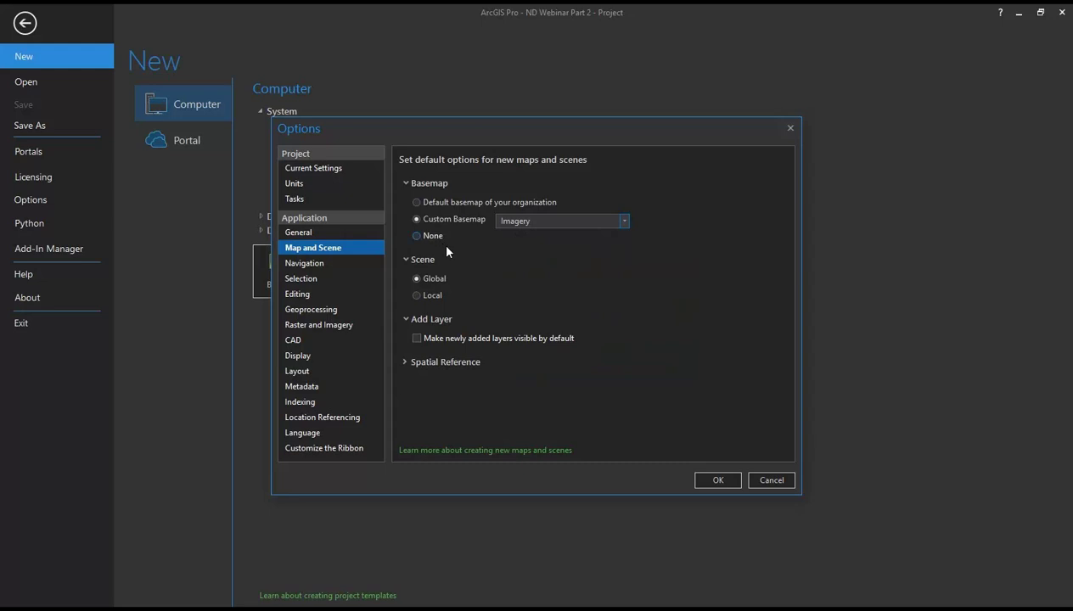
click(416, 203)
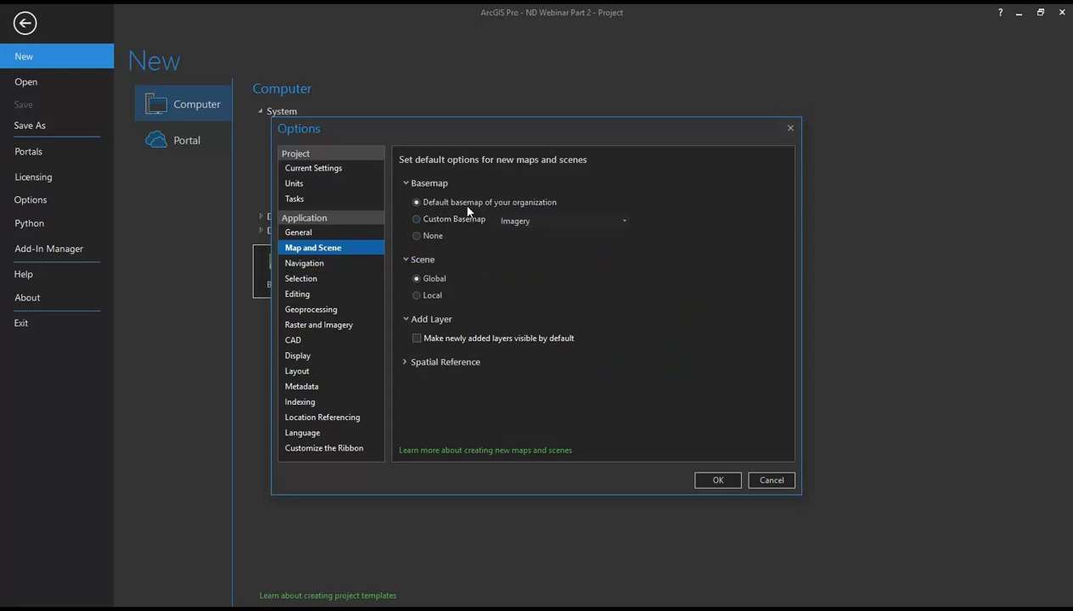
click(408, 322)
click(407, 322)
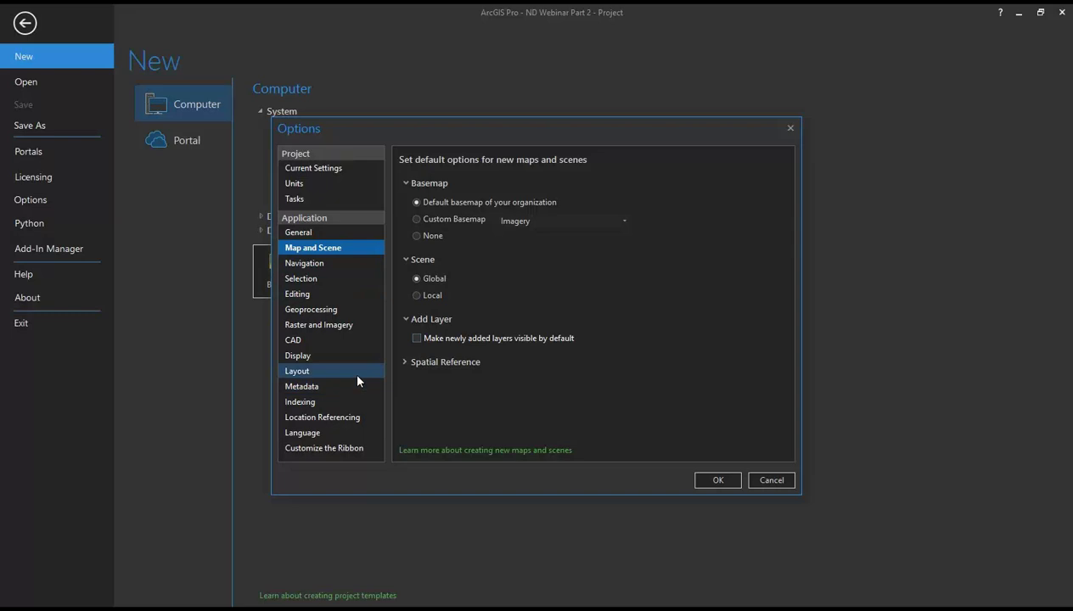
Step: Show the Customize the Ribbon settings and scroll through the Main Tabs list
click(339, 448)
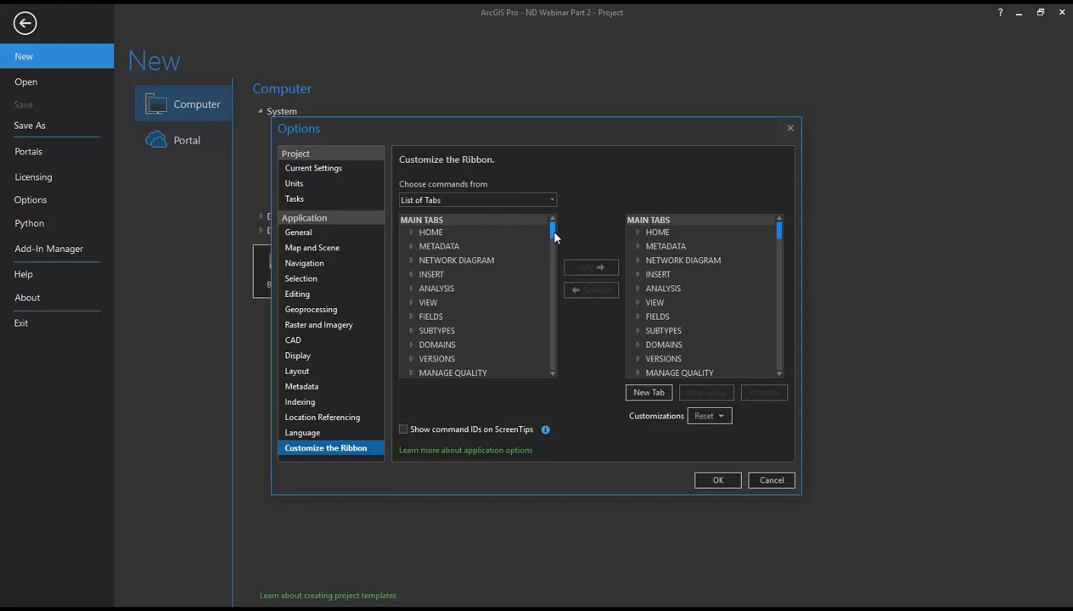
scroll(554, 231, down, 1)
scroll(554, 229, up, 1)
mouse_move(553, 232)
mouse_down()
mouse_move(550, 253)
mouse_move(556, 235)
mouse_up()
Step: Accept the Options changes and return to the ND Webinar Part 2 project window
click(718, 480)
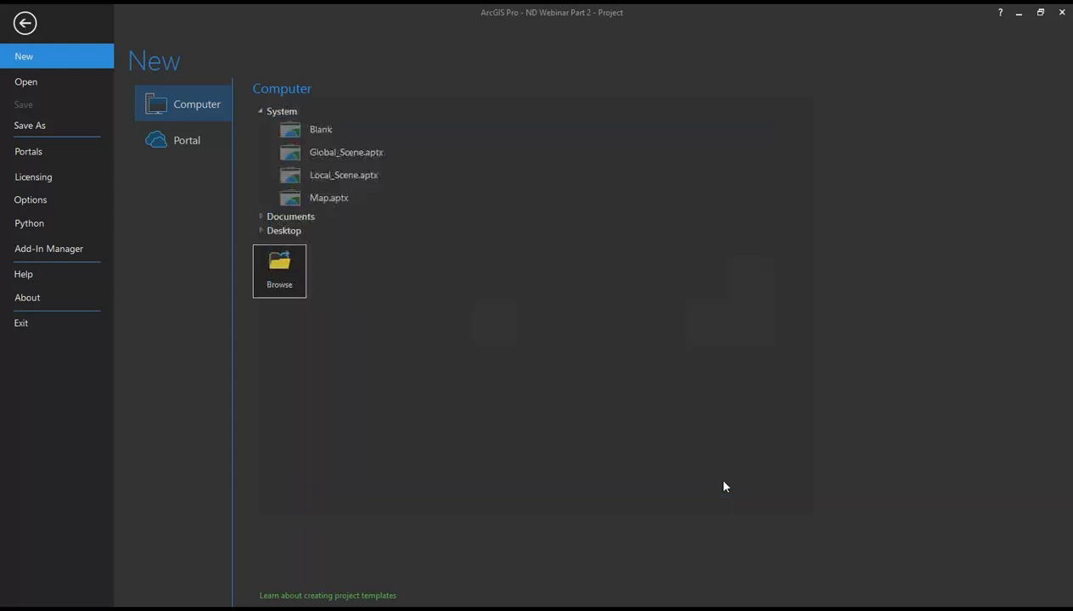
click(25, 24)
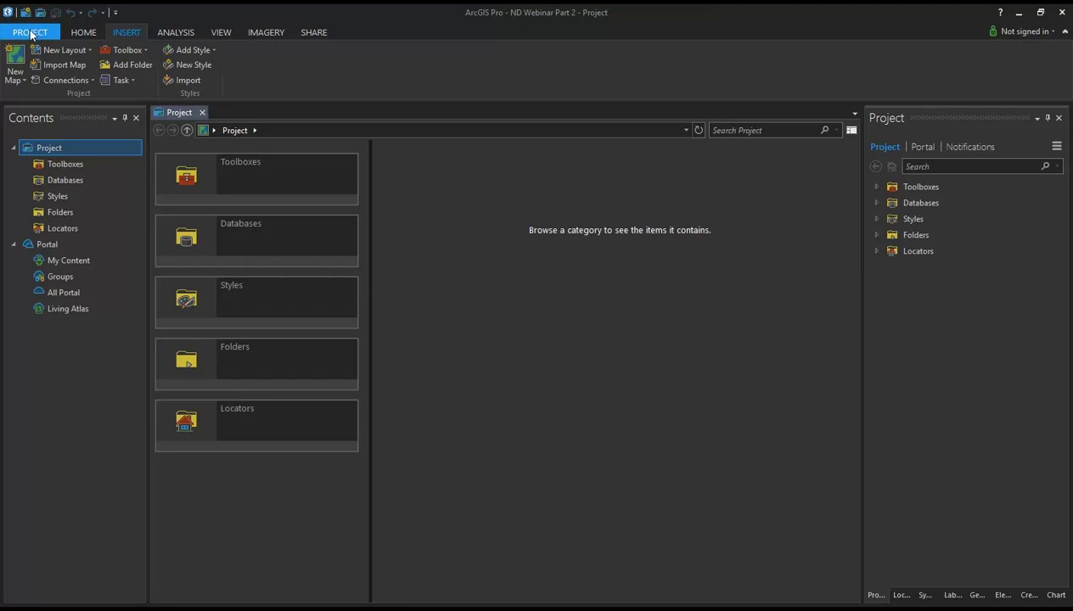
click(31, 34)
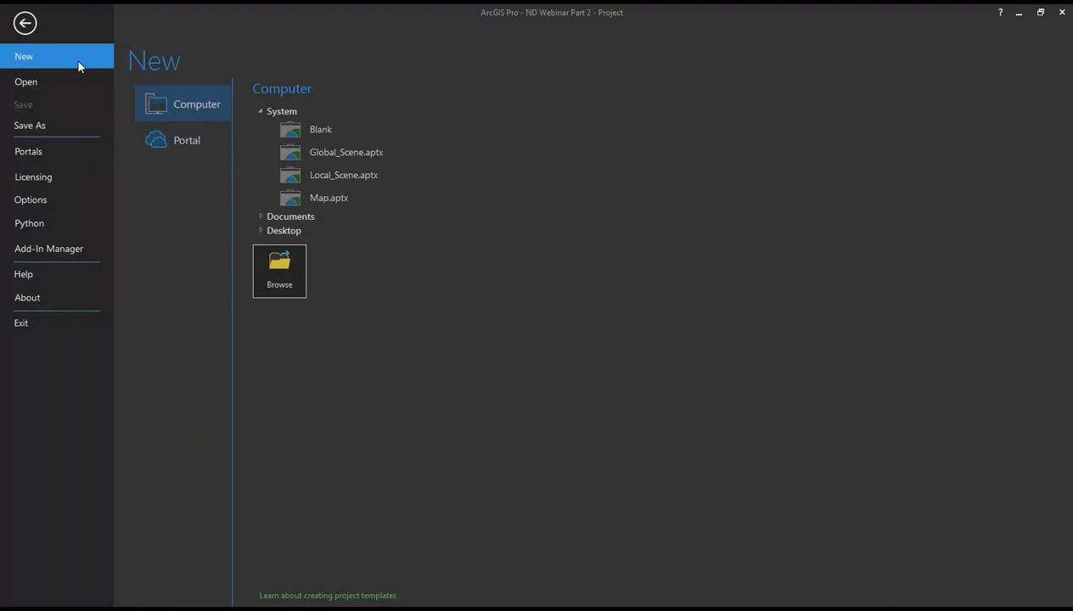
click(25, 24)
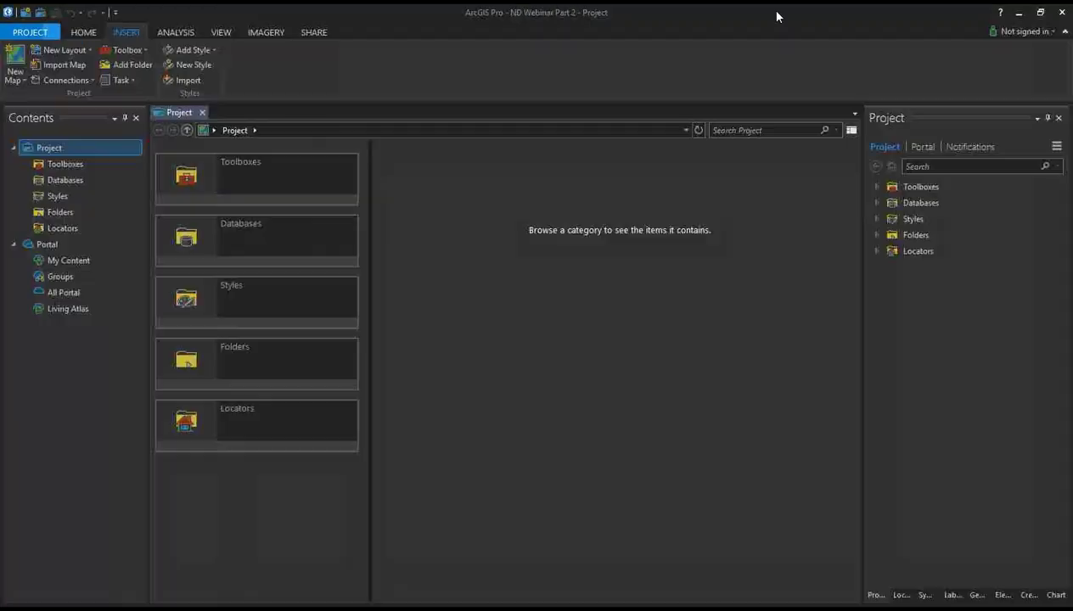
click(1031, 34)
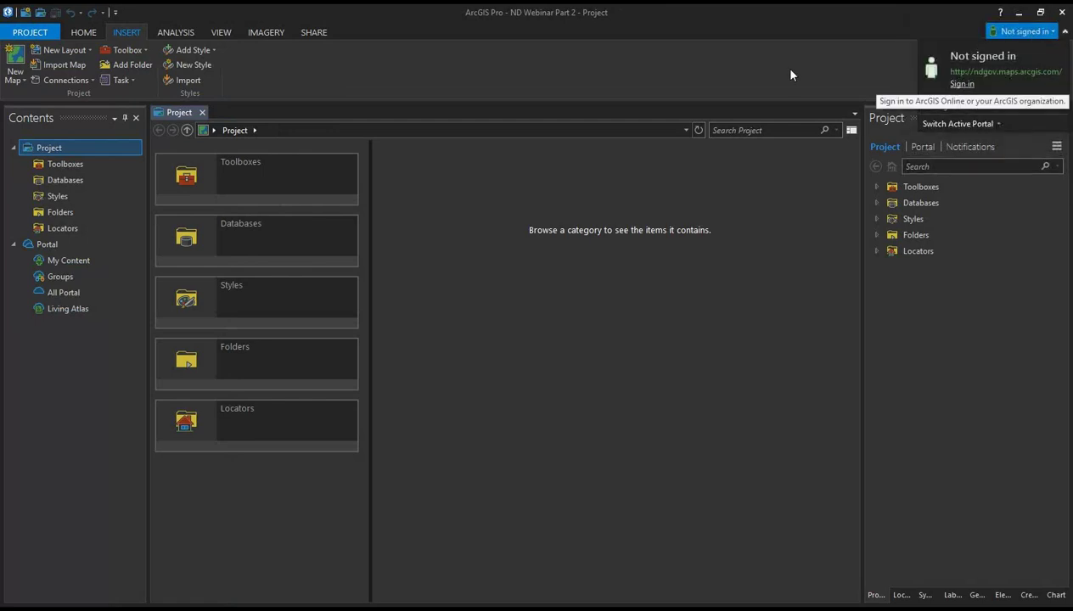
click(503, 70)
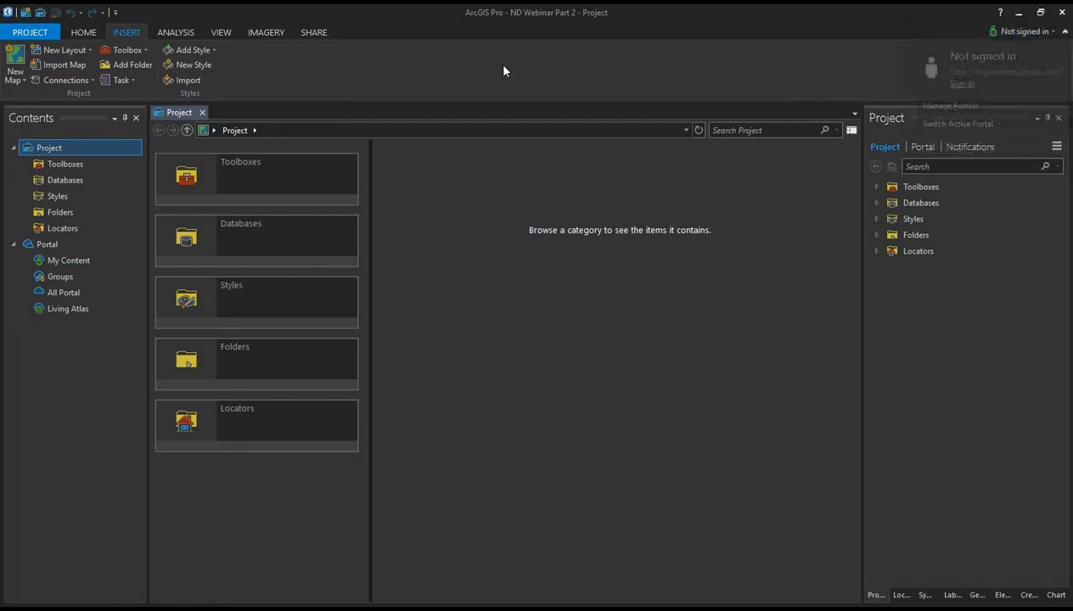
Step: Sign in to the ndgov portal with an ArcGIS account username and password, then return
click(30, 31)
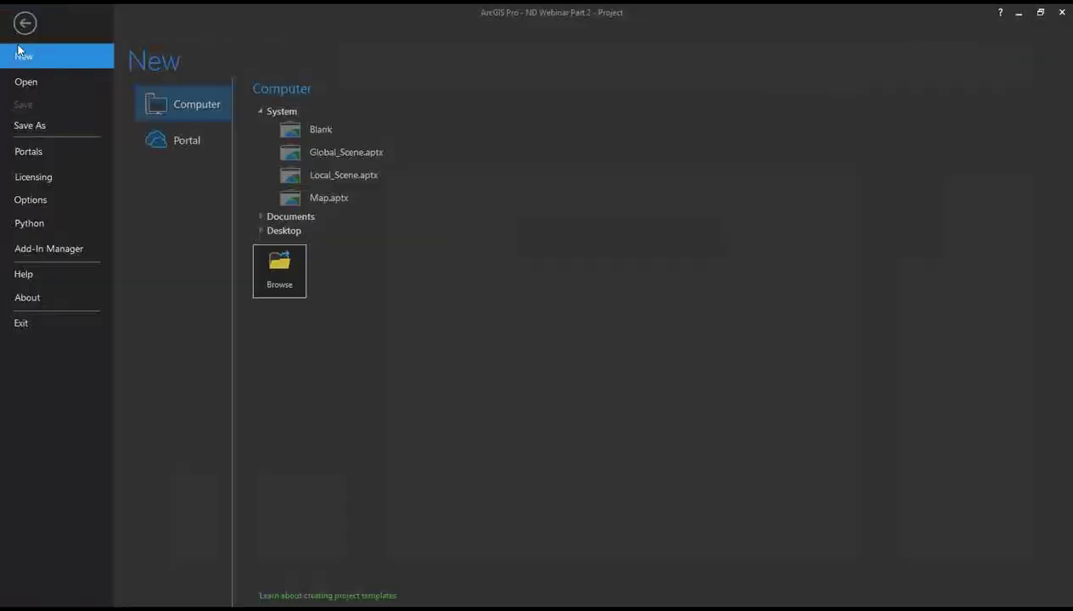
click(64, 152)
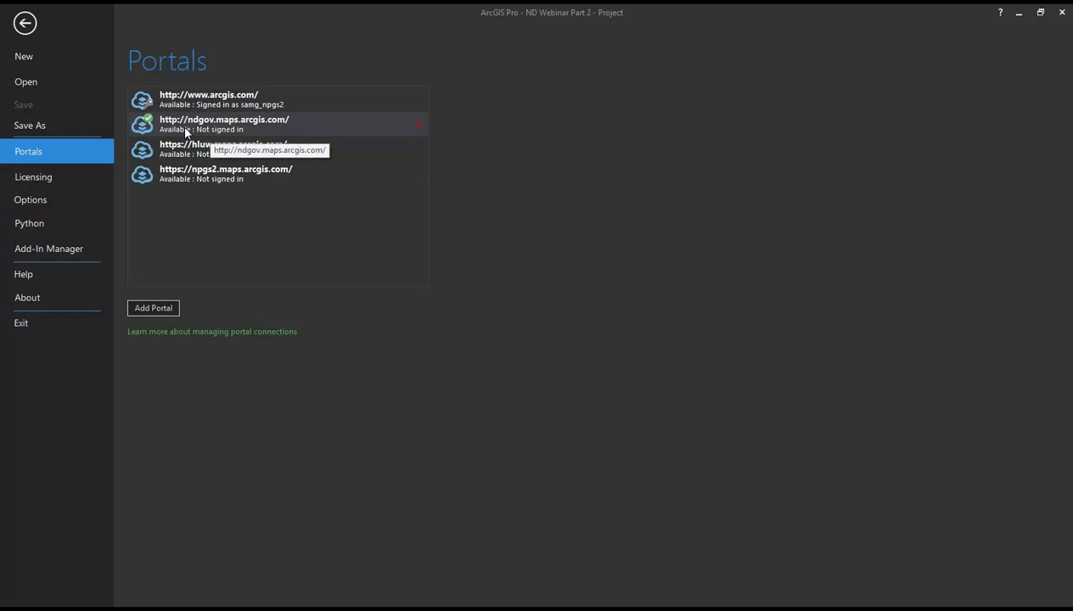
right_click(185, 132)
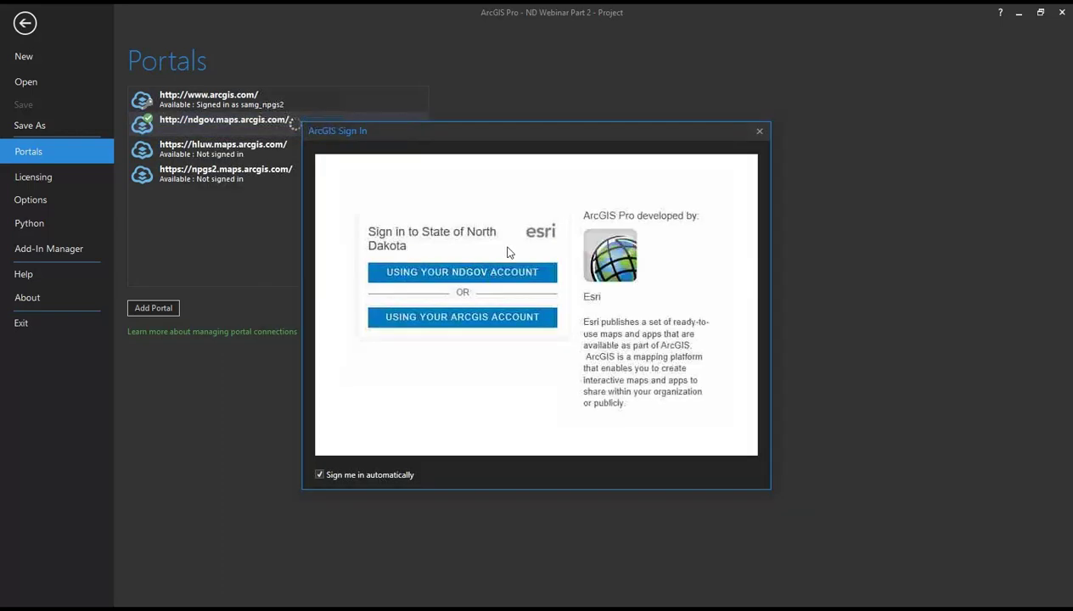
click(484, 318)
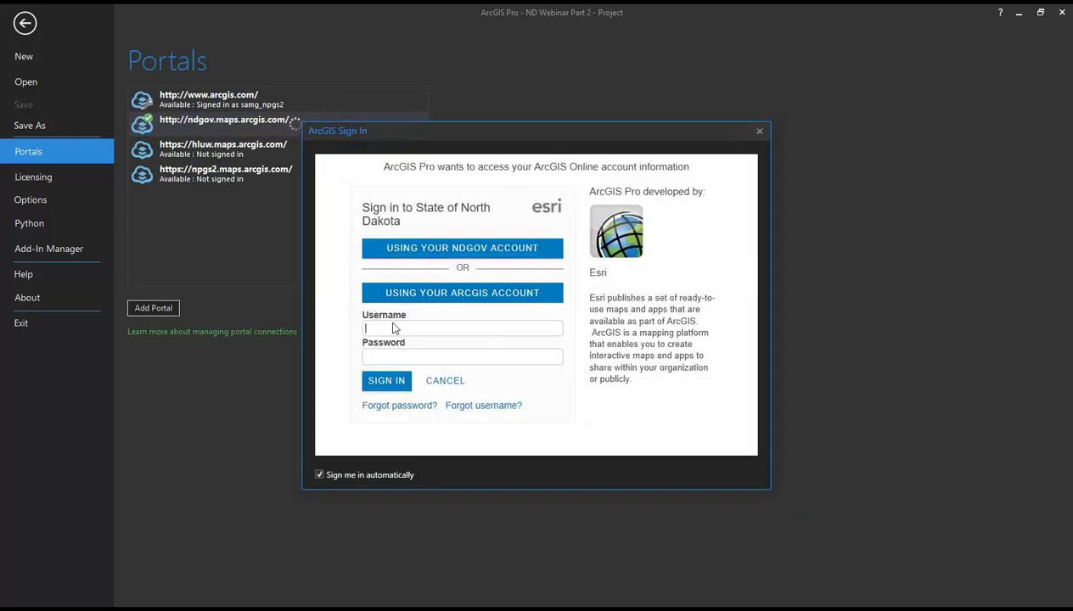
click(394, 326)
text(samgND)
key(Tab)
text(********)
key(Return)
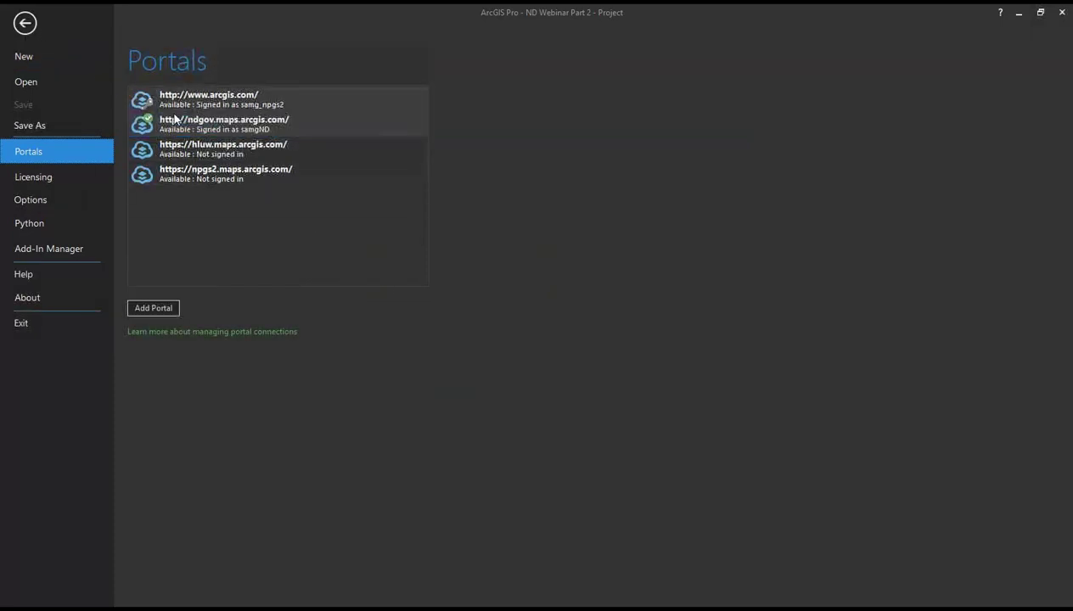
click(29, 27)
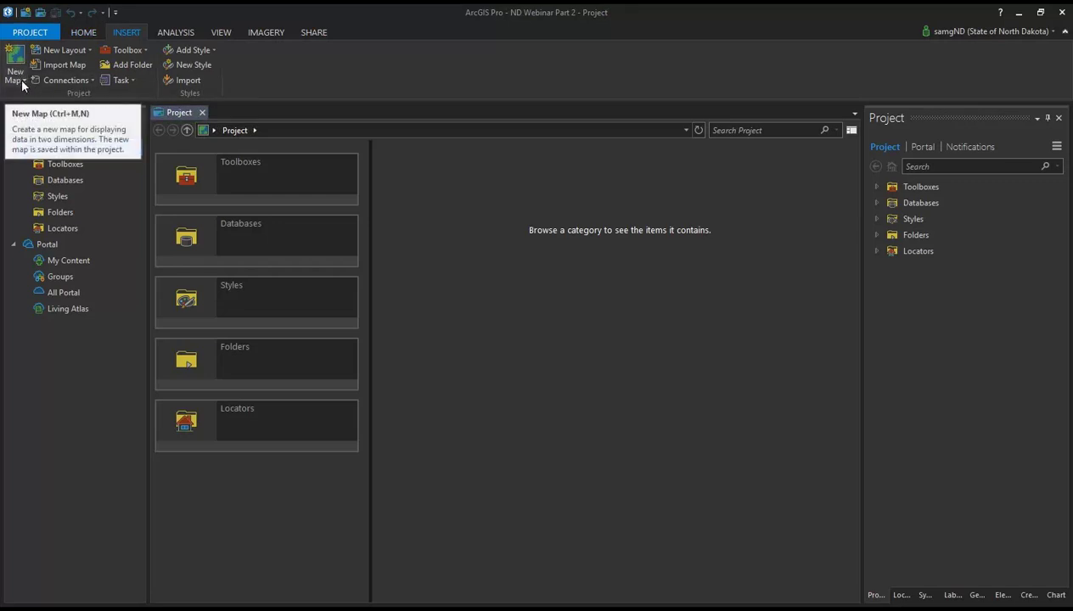
Step: Create a new 2D map and pan it to frame North Dakota on Streets
click(20, 75)
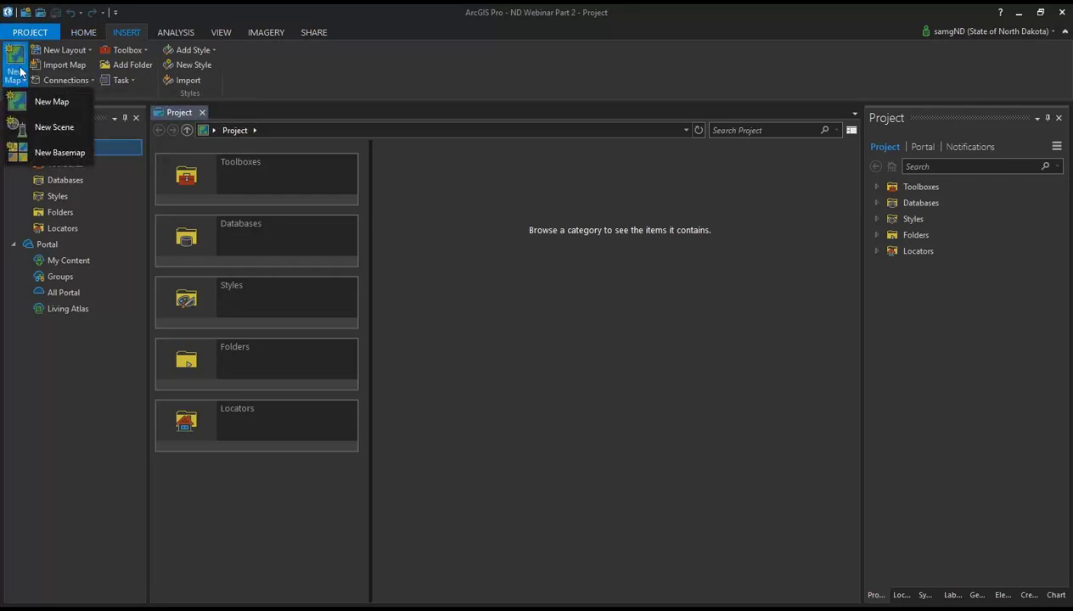
click(47, 103)
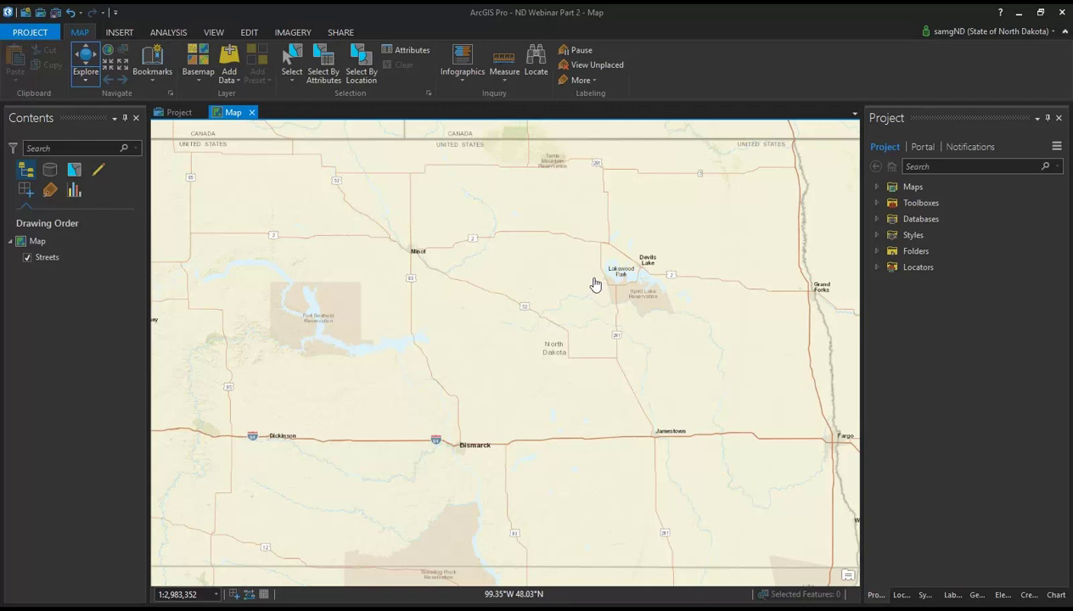
drag(330, 438, 395, 396)
drag(474, 358, 399, 401)
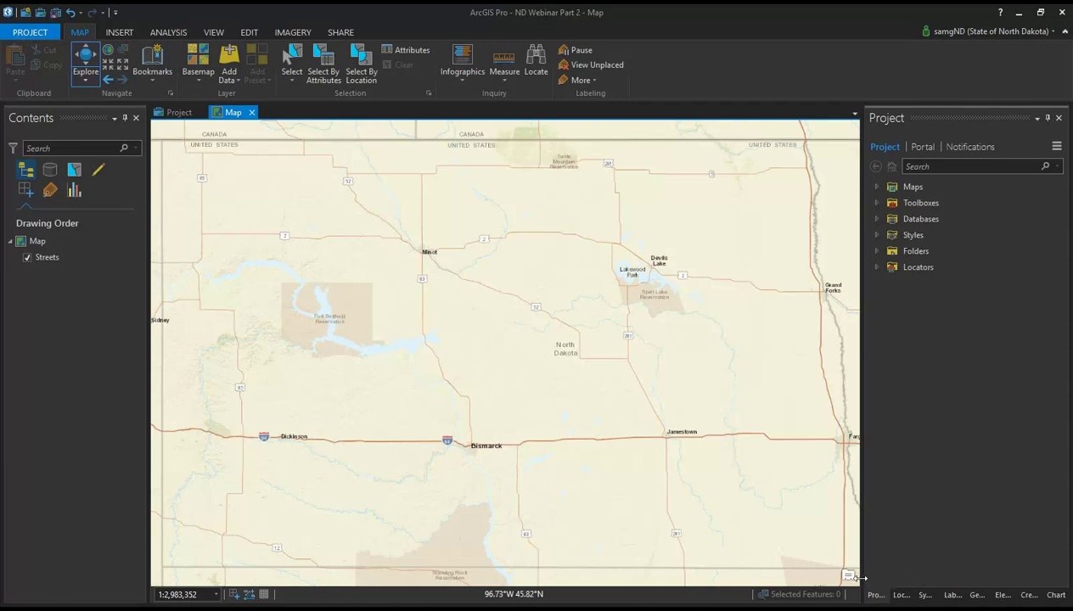
Step: Widen the Project pane and map view, then show My Content on the Portal tab
drag(862, 573, 784, 586)
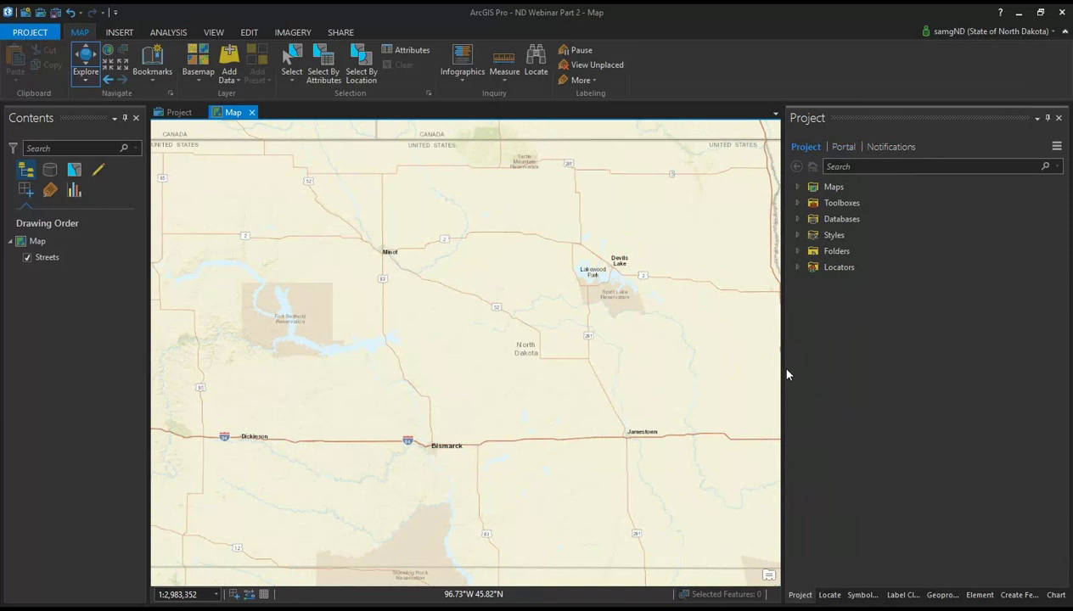
drag(786, 374, 887, 280)
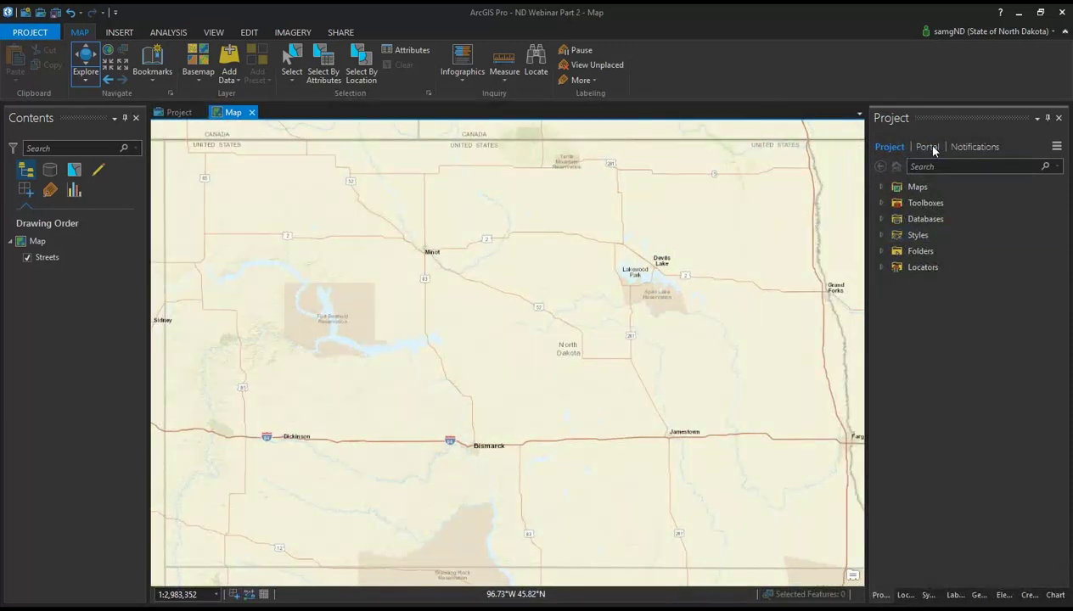
click(880, 187)
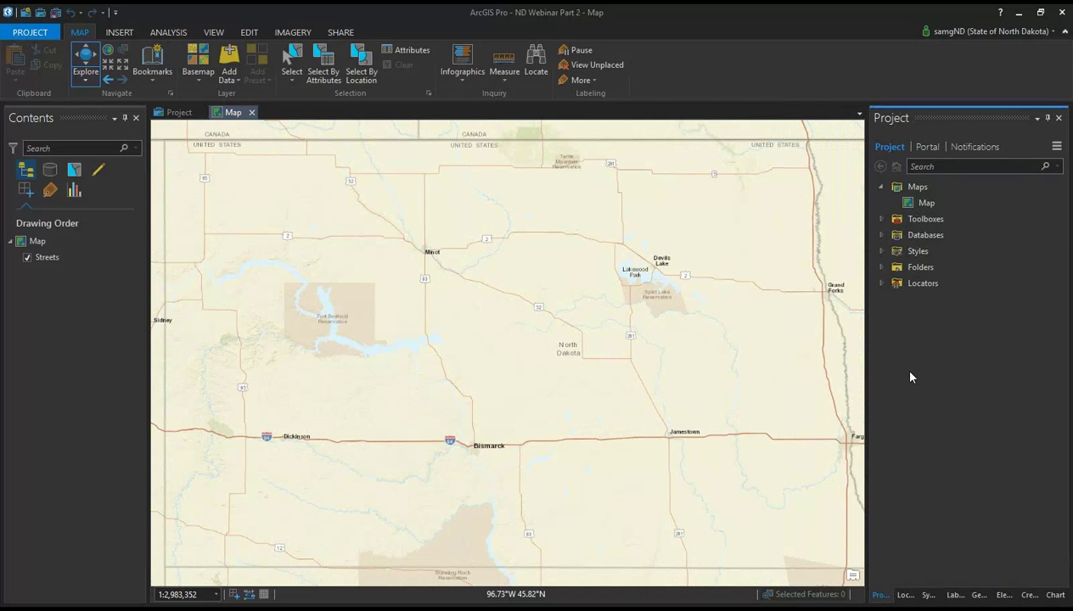
click(879, 187)
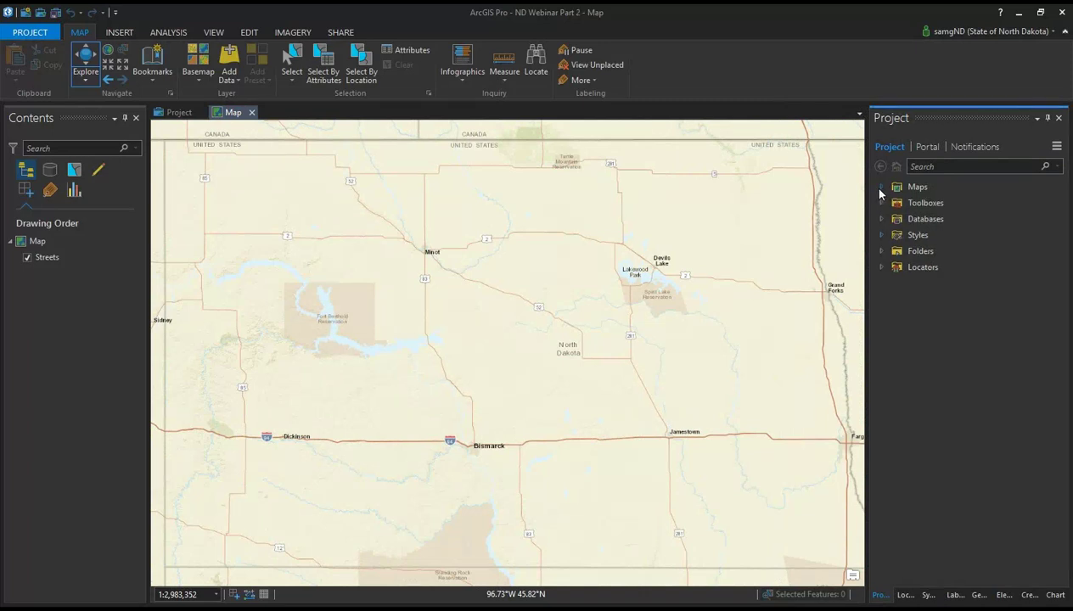
click(921, 150)
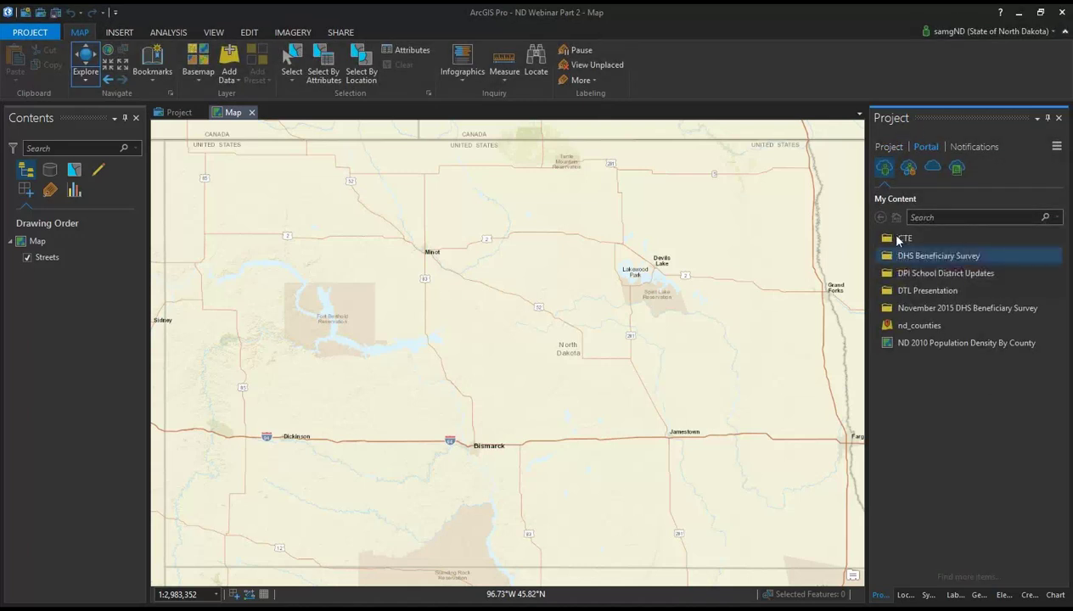
Step: Browse My Content, pick the nd_counties hosted feature layer, and add it to the map
click(917, 341)
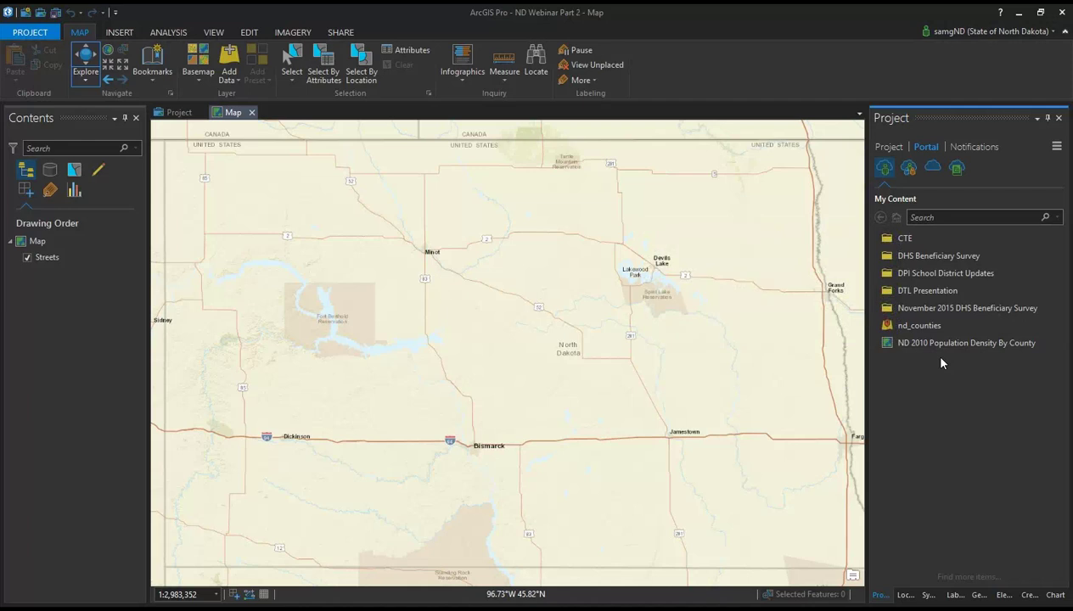
click(926, 331)
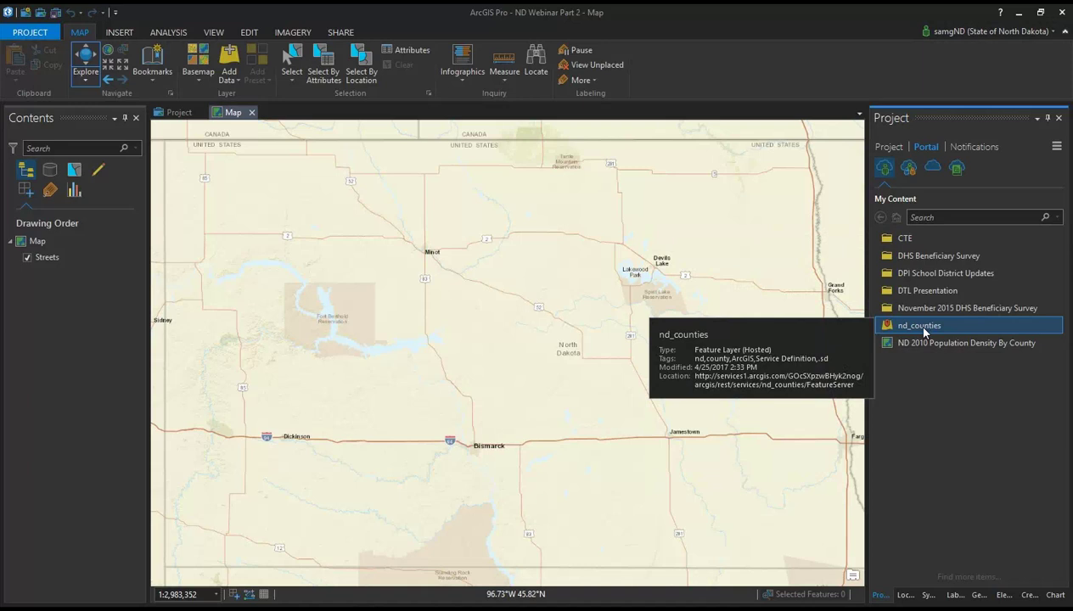
right_click(923, 330)
click(917, 384)
mouse_move(920, 330)
double_click(901, 331)
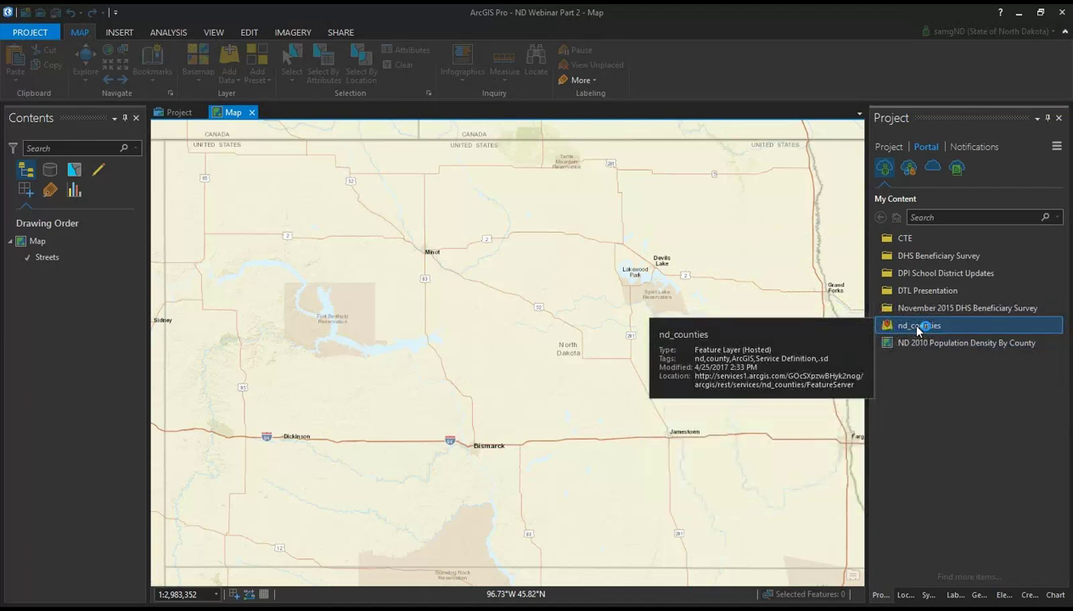
Step: Dismiss the nd_counties item menu and turn on nd_counties visibility in Contents
right_click(918, 330)
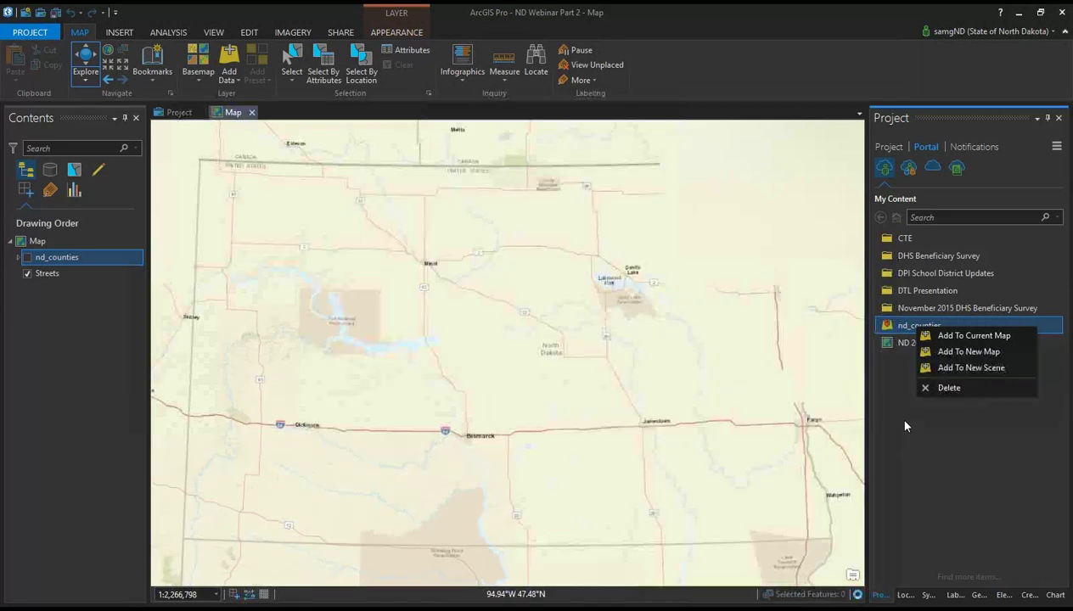
click(905, 427)
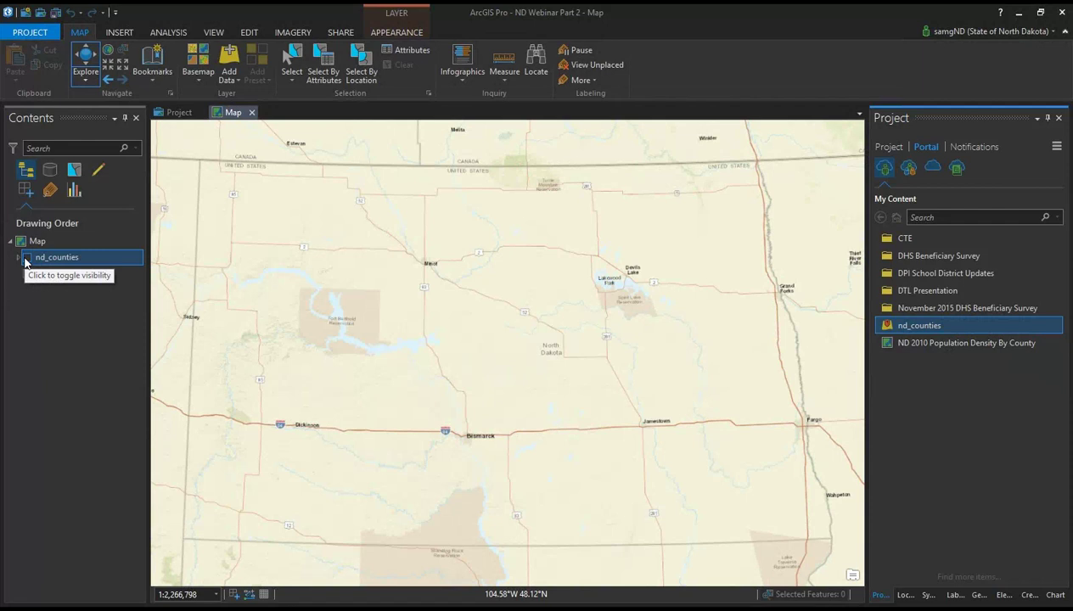
click(26, 258)
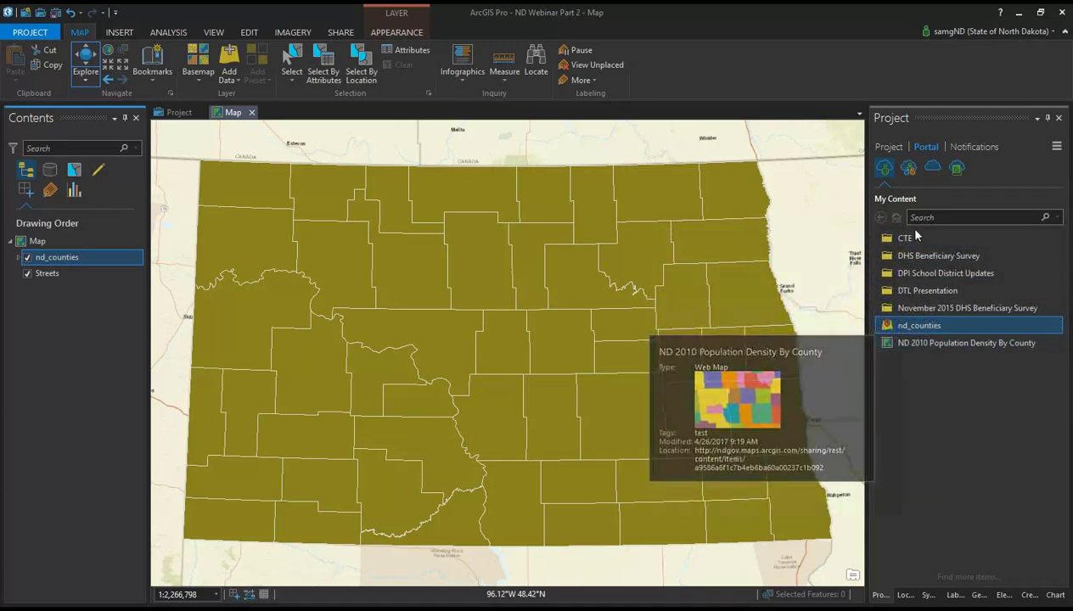
click(909, 171)
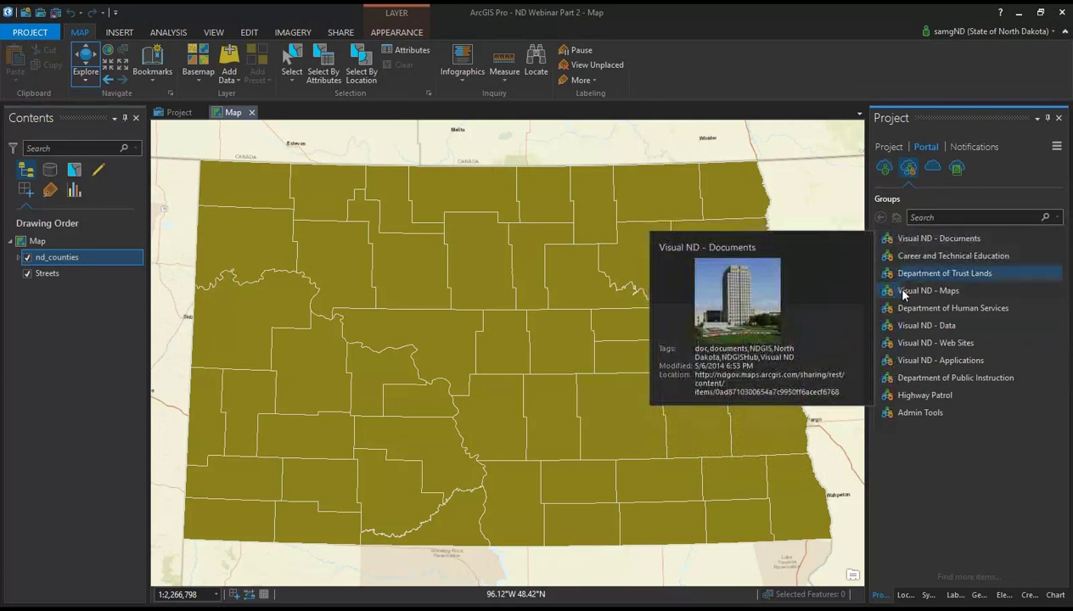
click(932, 168)
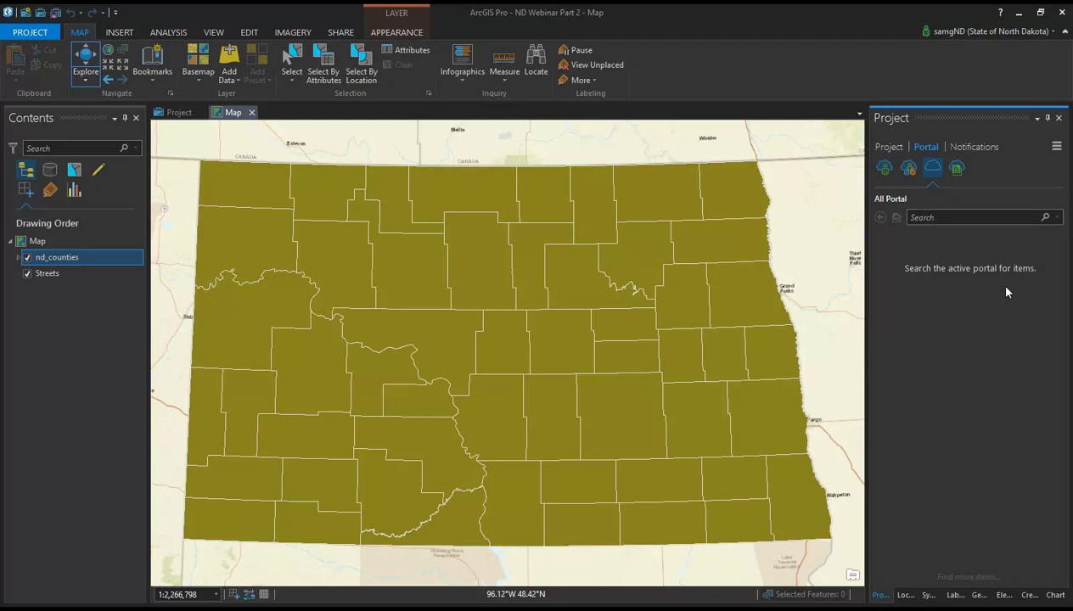
click(960, 172)
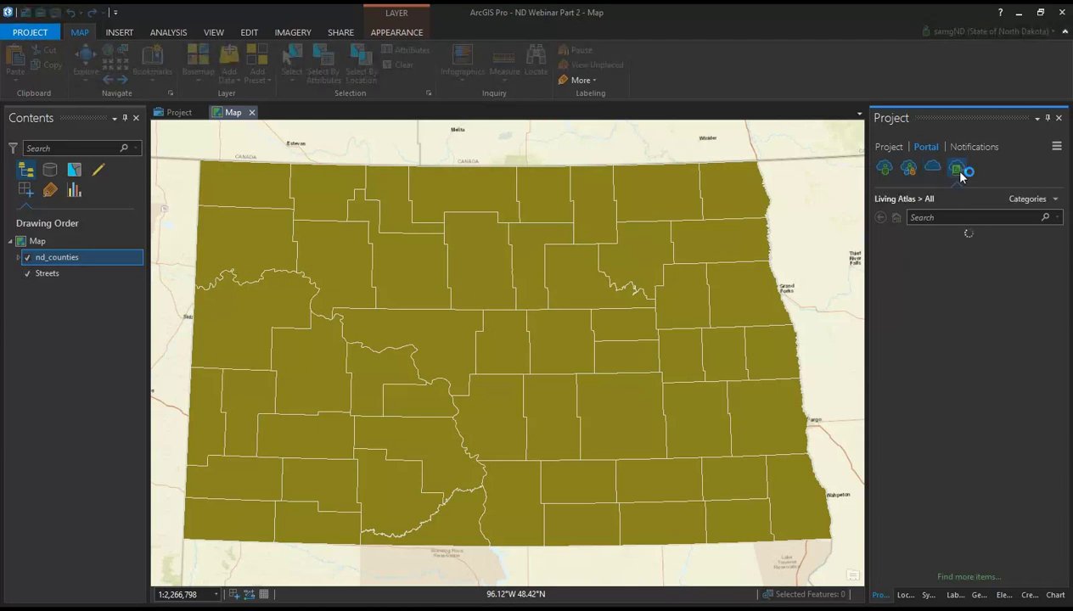
scroll(964, 286, down, 3)
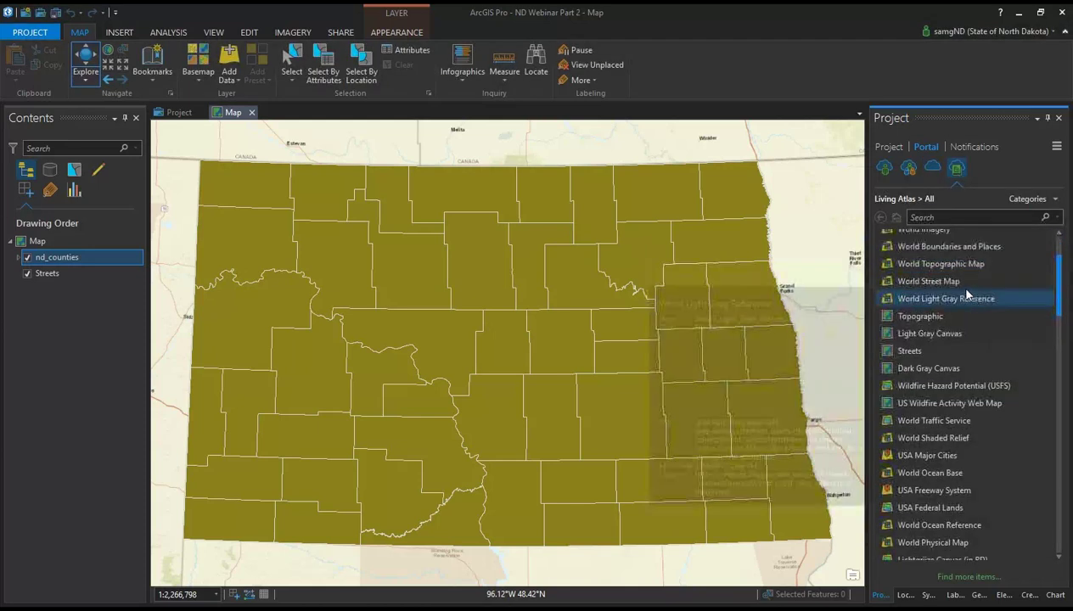
scroll(965, 288, up, 2)
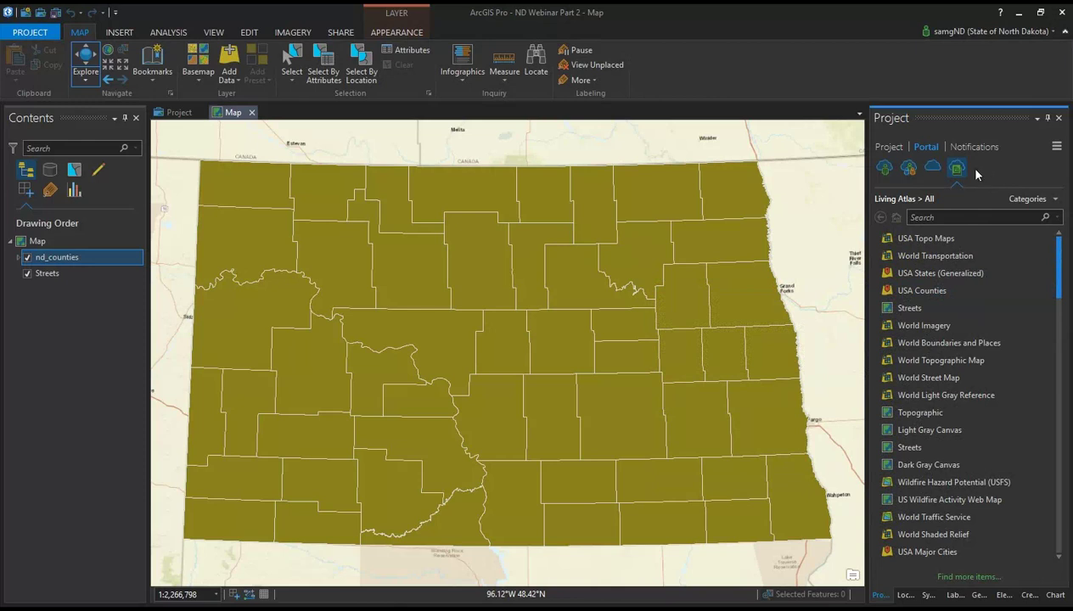
click(884, 167)
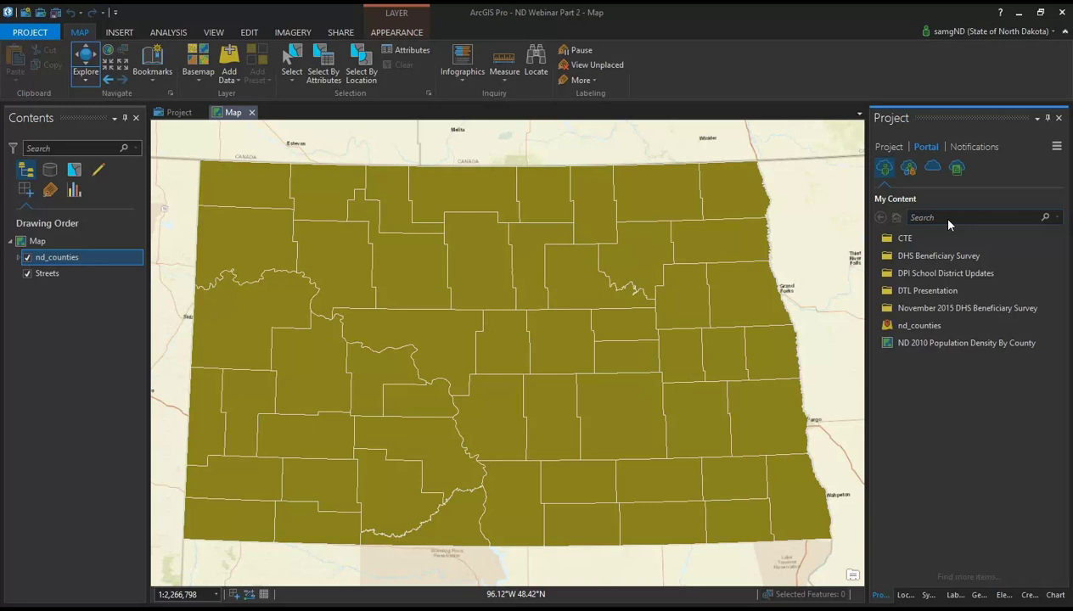
mouse_move(902, 329)
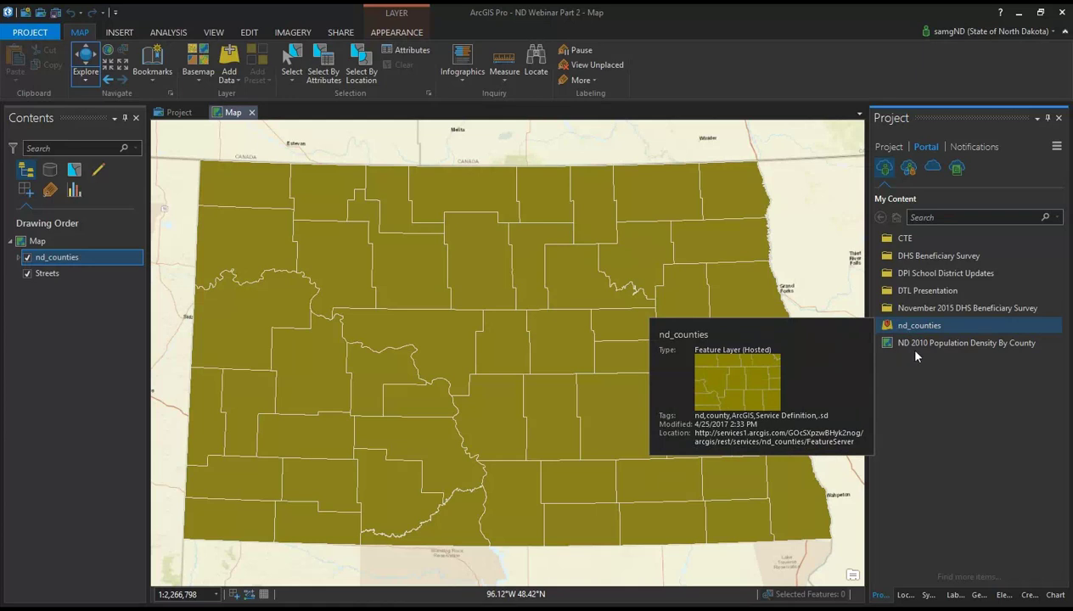
mouse_move(934, 350)
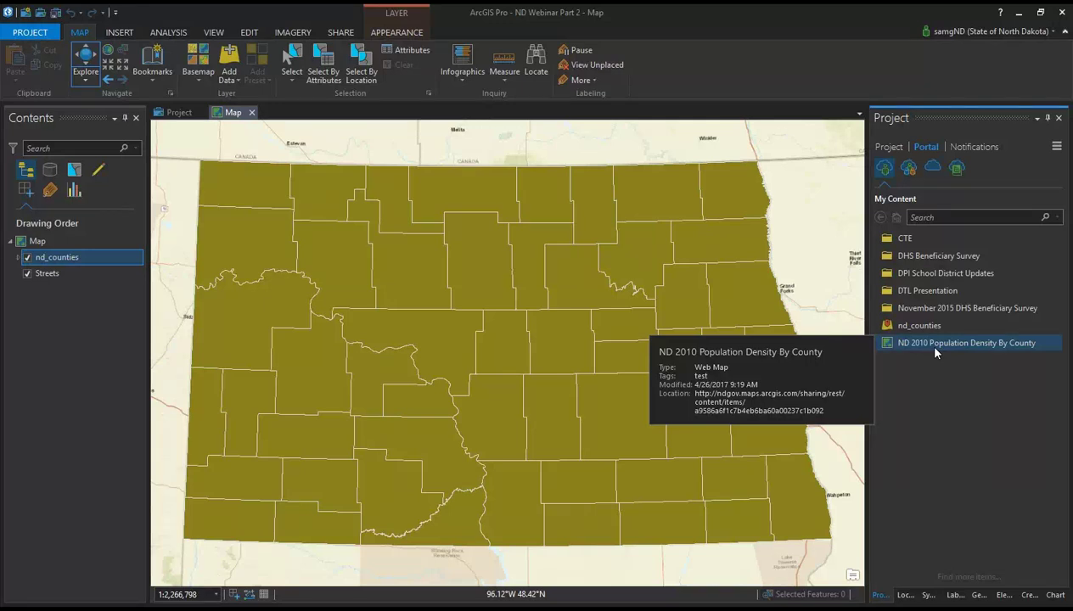
click(919, 348)
Step: Add and open the ND 2010 Population Density By County web map, comparing it with Map
right_click(921, 349)
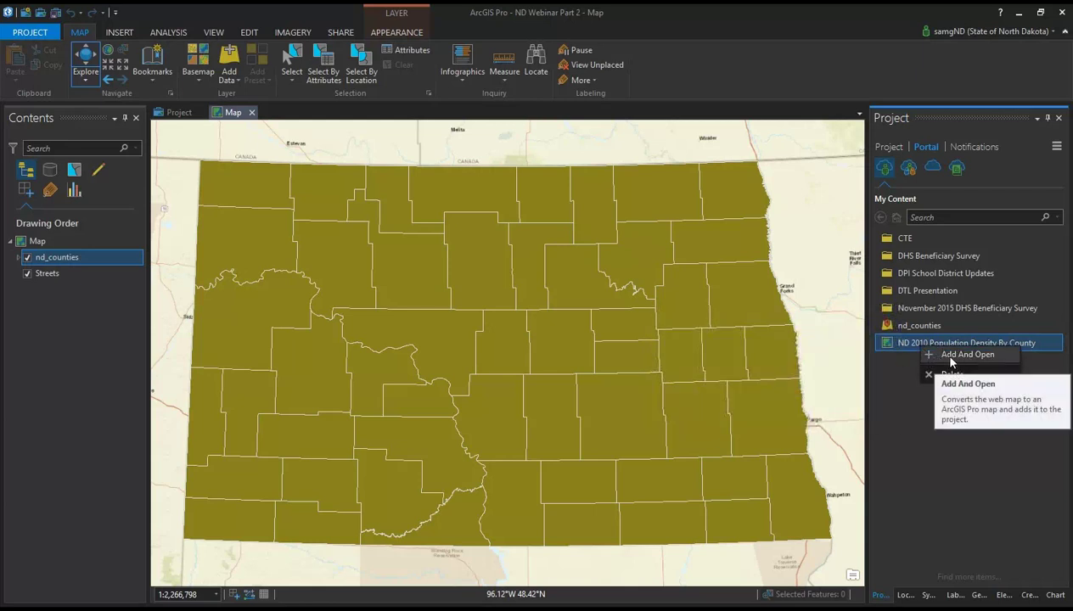
click(952, 354)
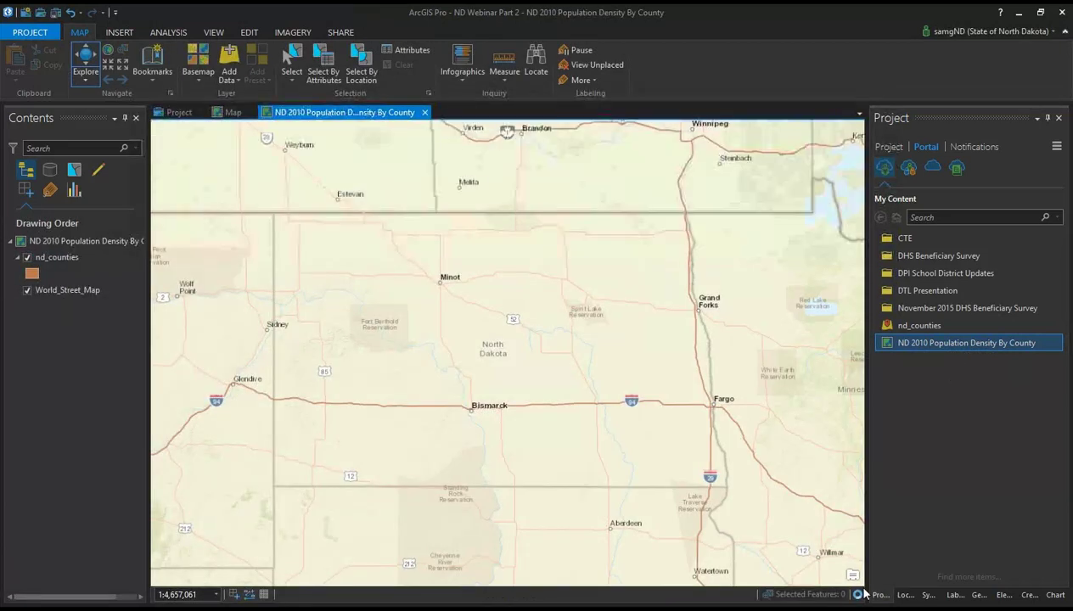
click(885, 149)
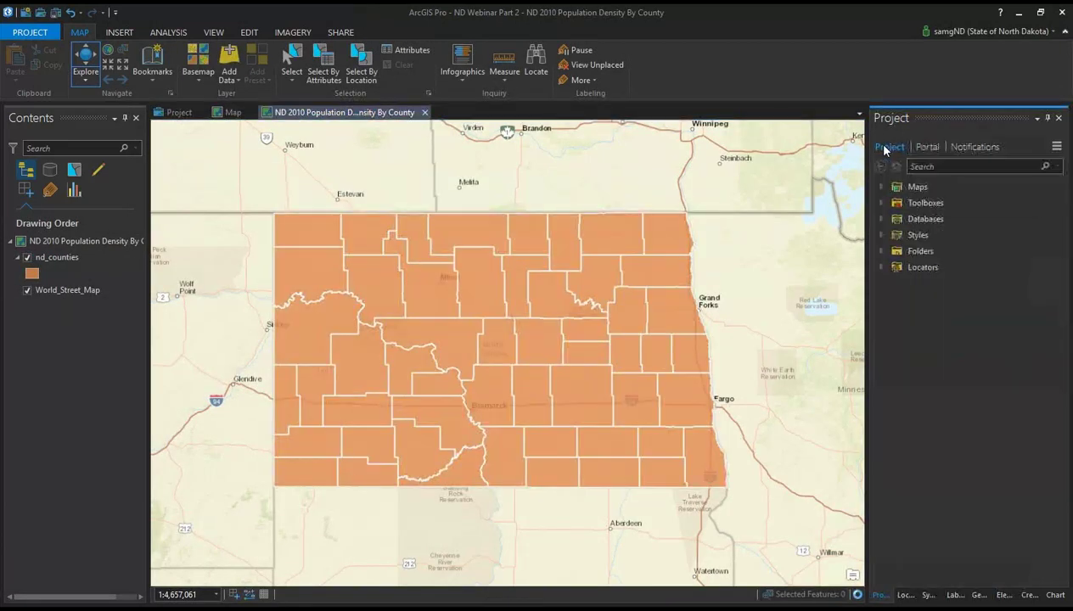
click(880, 186)
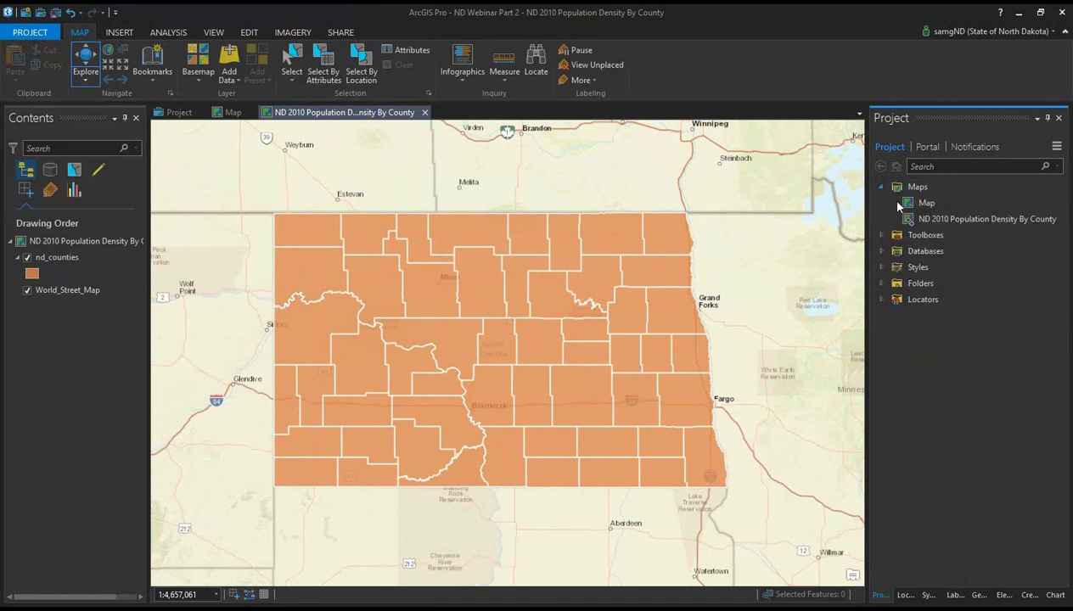
mouse_move(899, 207)
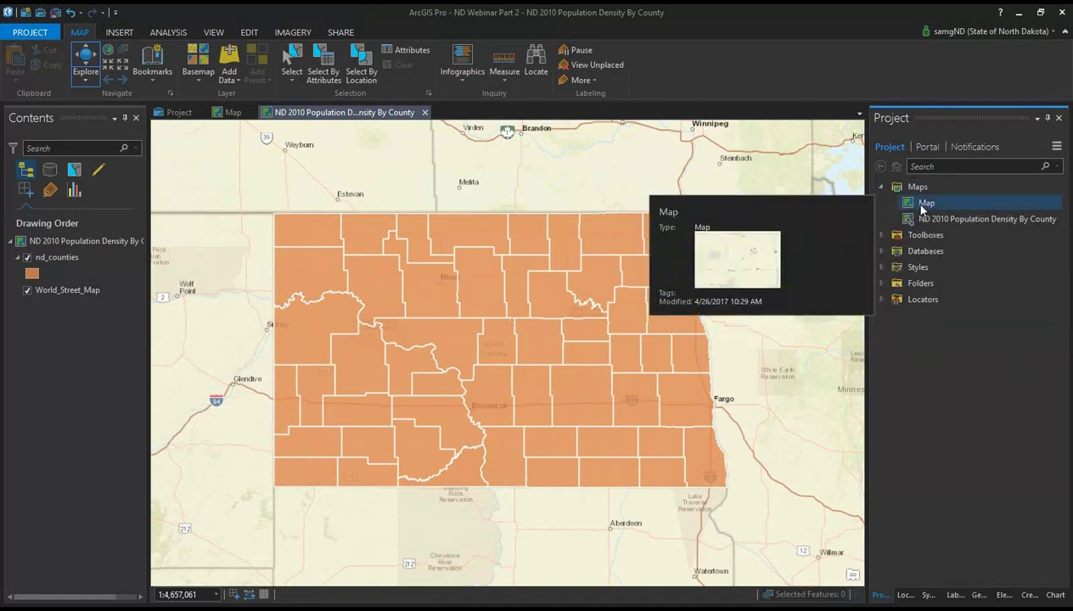
click(243, 113)
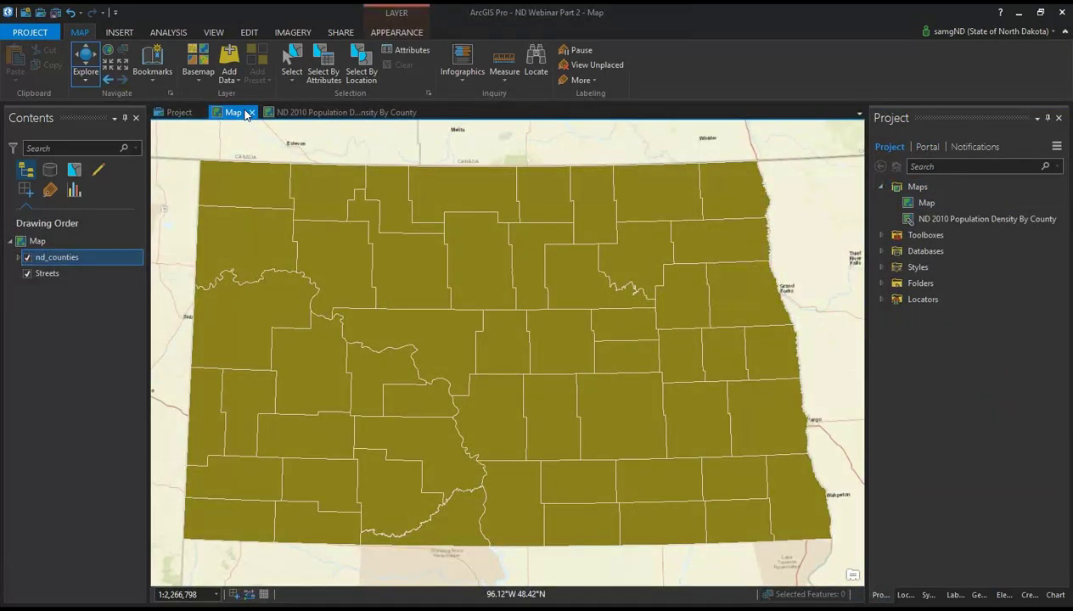
click(289, 113)
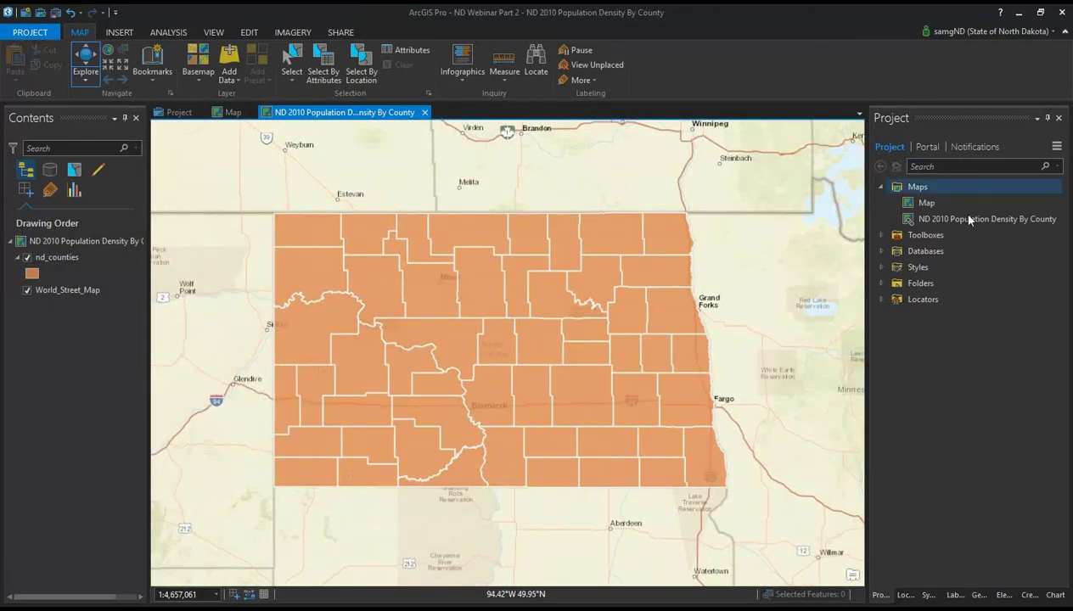
mouse_move(904, 219)
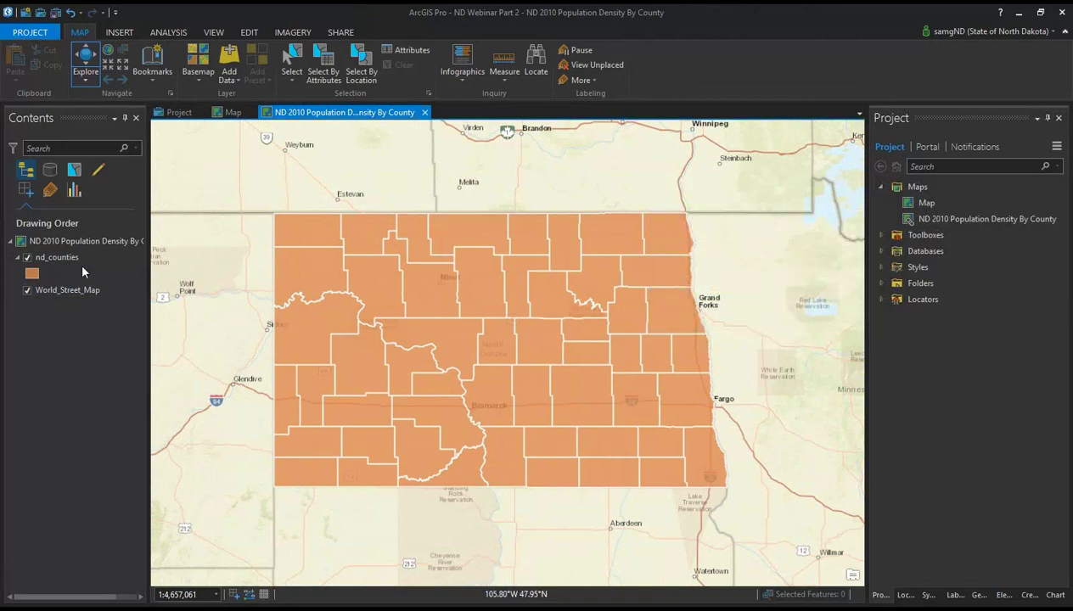
click(75, 259)
click(314, 329)
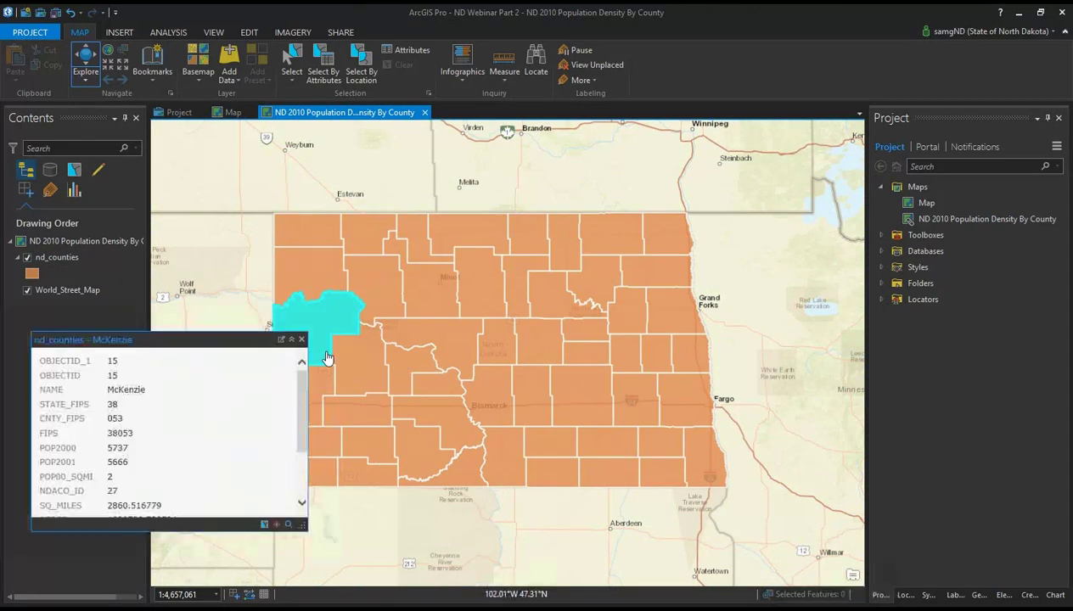
scroll(208, 395, down, 3)
scroll(208, 410, up, 5)
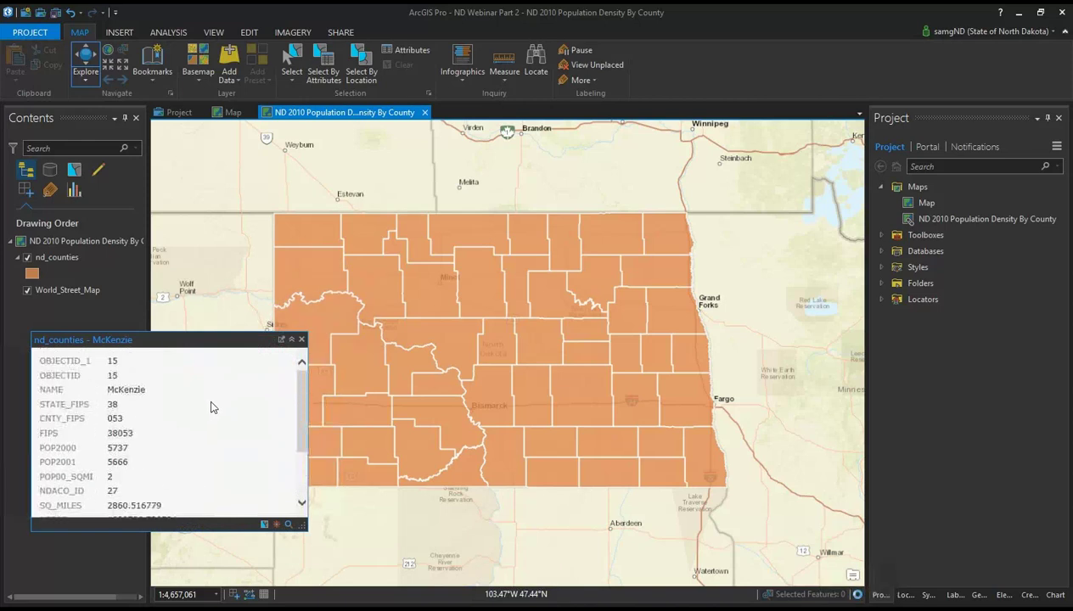
click(300, 339)
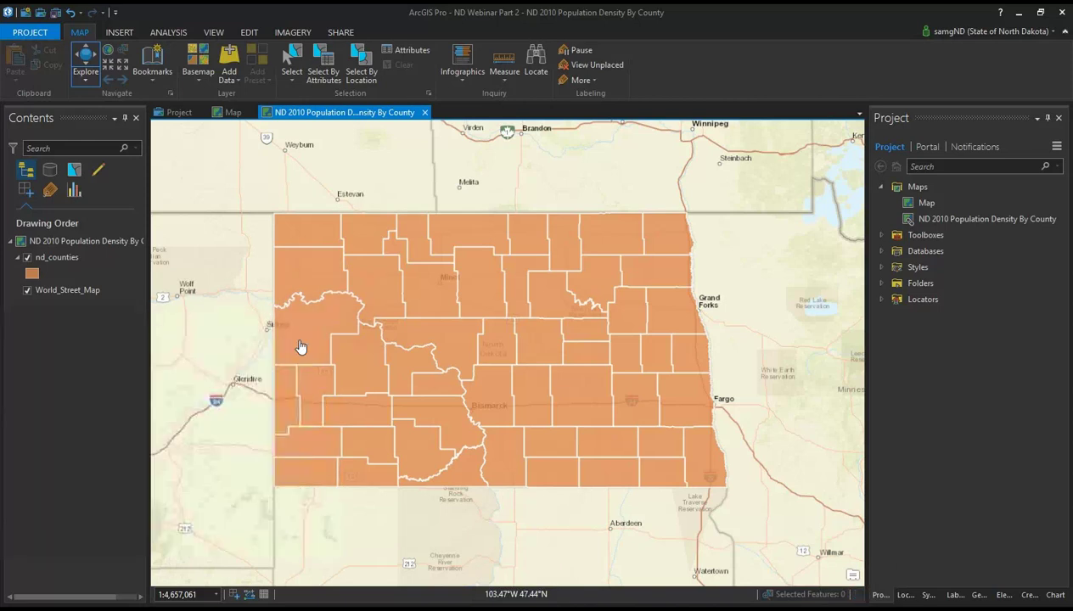
click(393, 315)
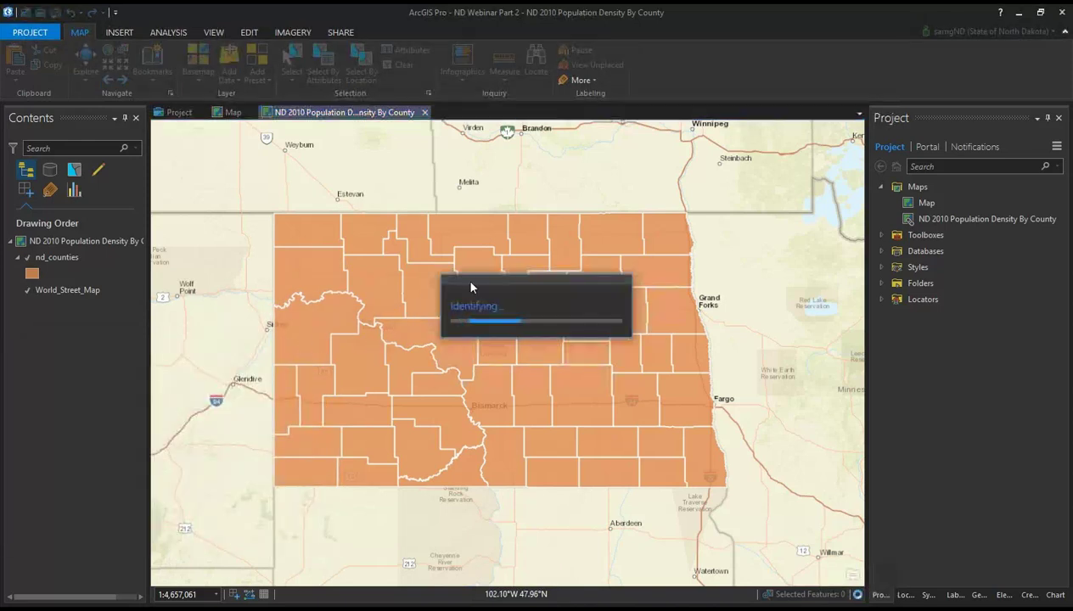
click(379, 324)
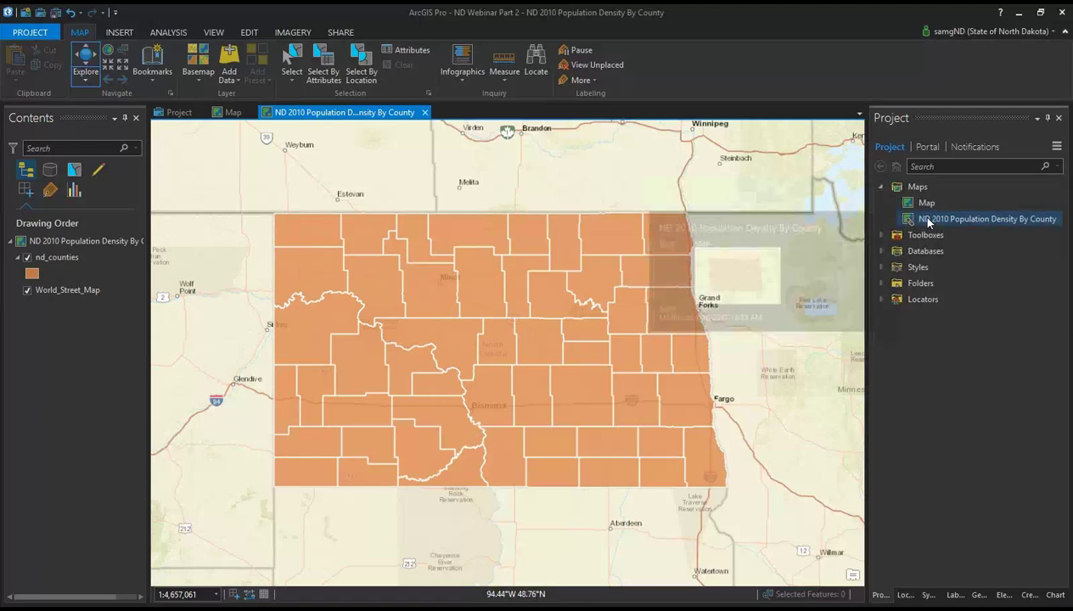
mouse_move(928, 223)
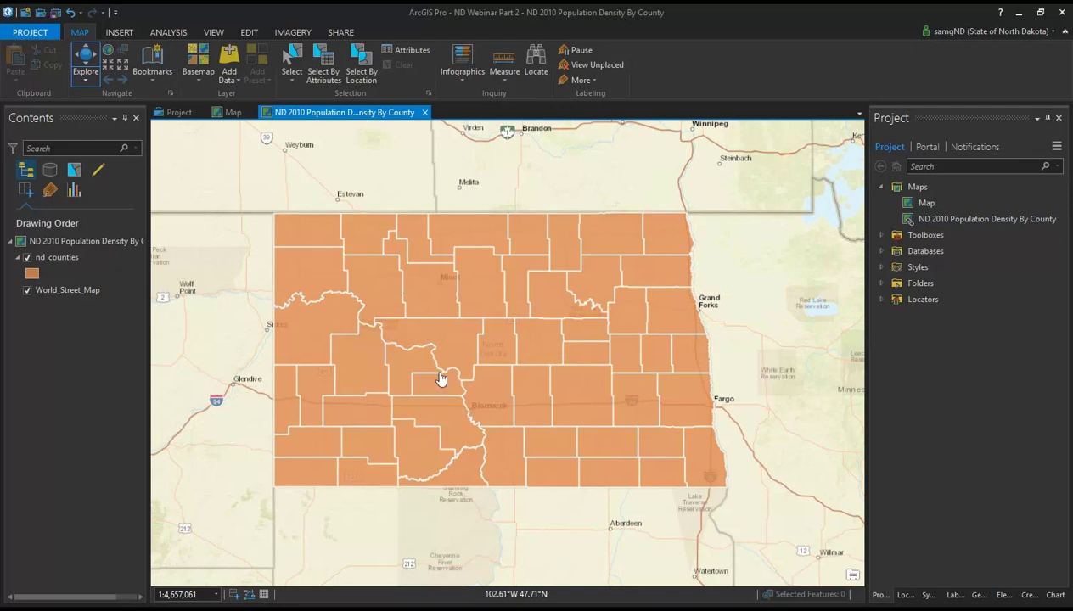
click(934, 222)
right_click(934, 226)
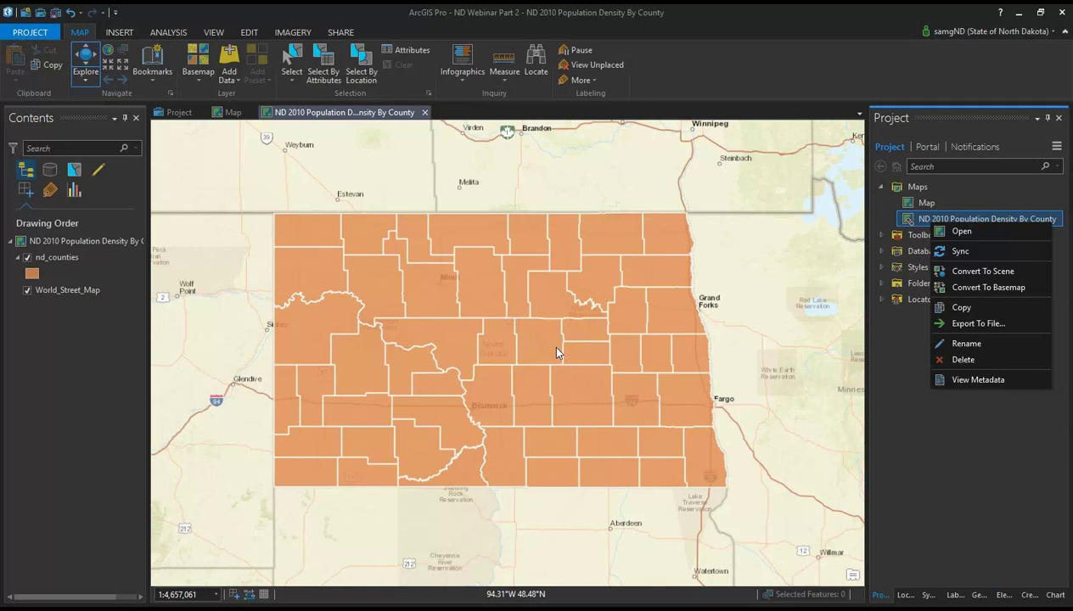
click(946, 470)
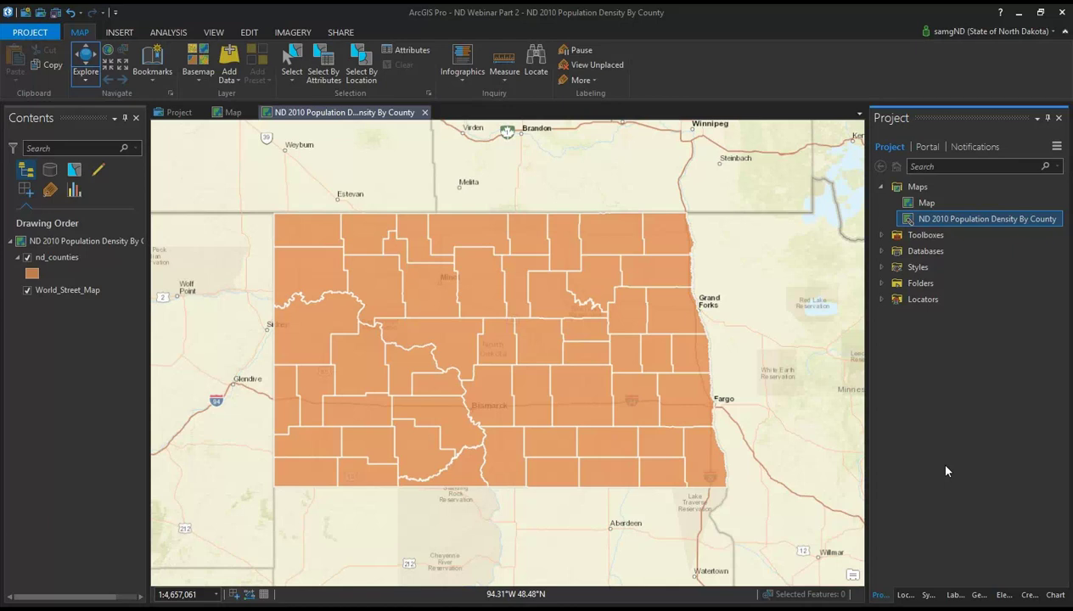
Step: Close the ND 2010 Population Density By County map and the other map, then create new map Map1
click(424, 113)
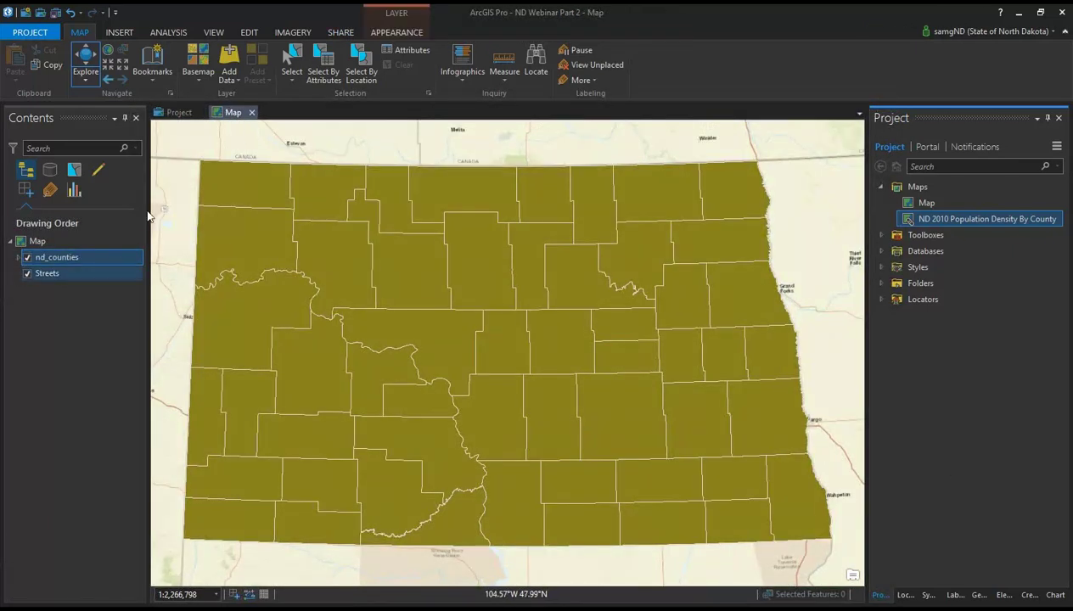
click(252, 113)
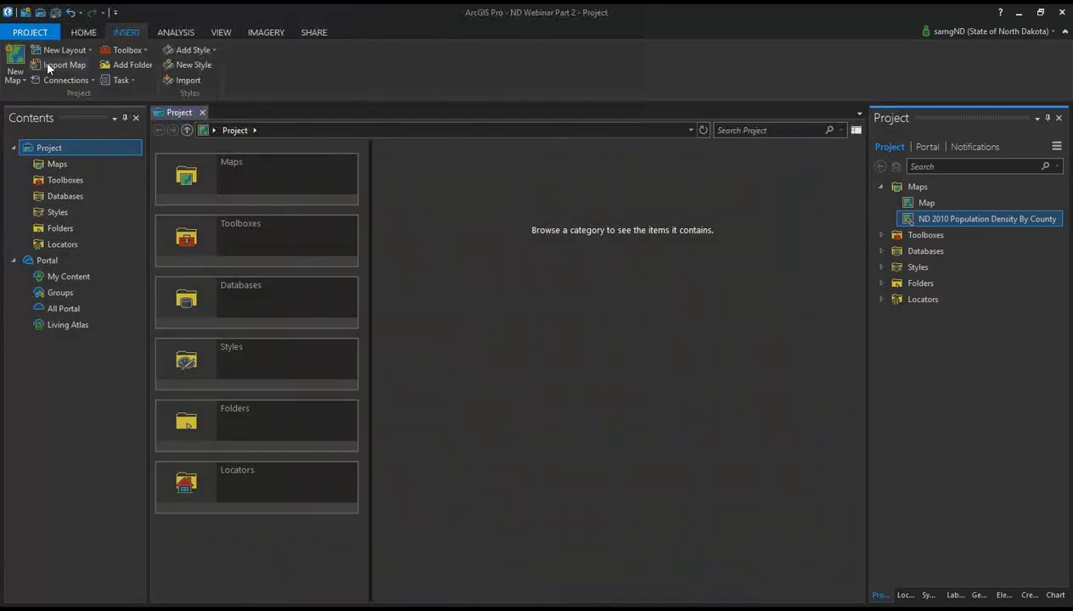
click(18, 64)
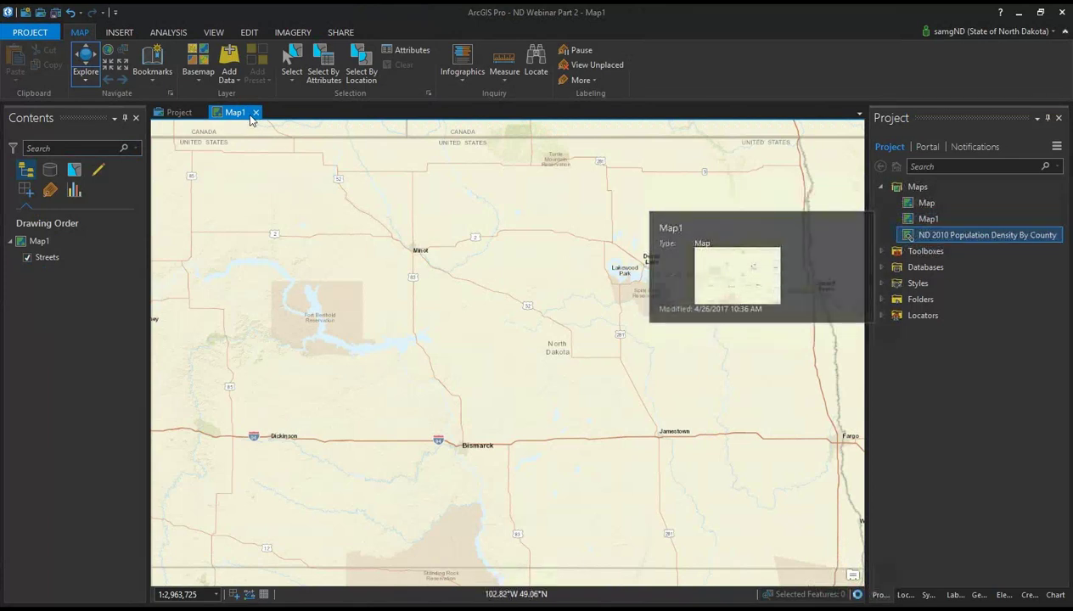
Step: Add the nd_ufo_sightings feature class from webinar_data.gdb to Map1
click(229, 80)
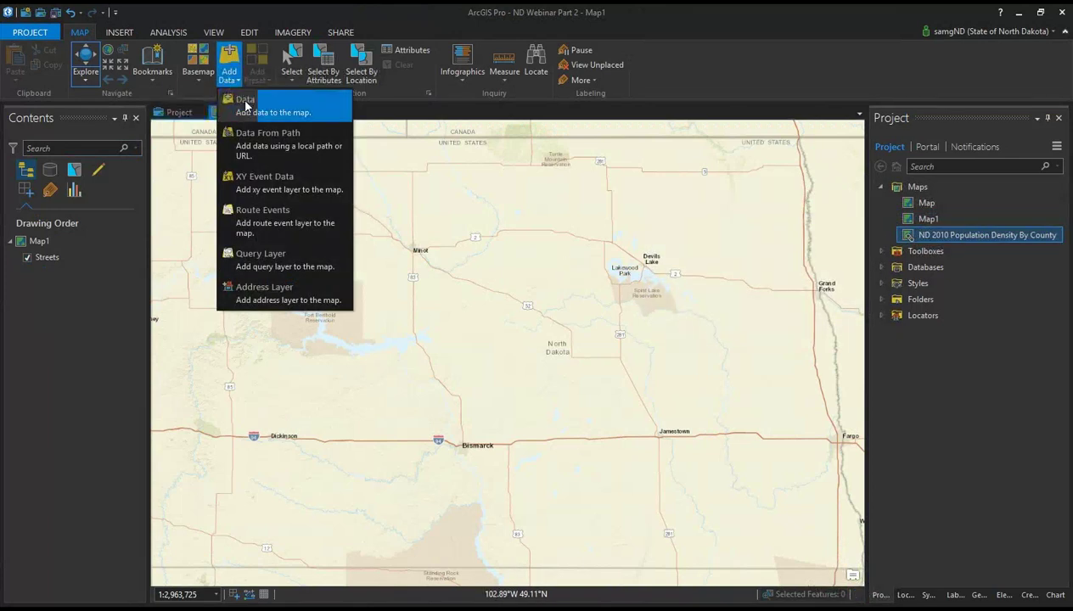
click(237, 102)
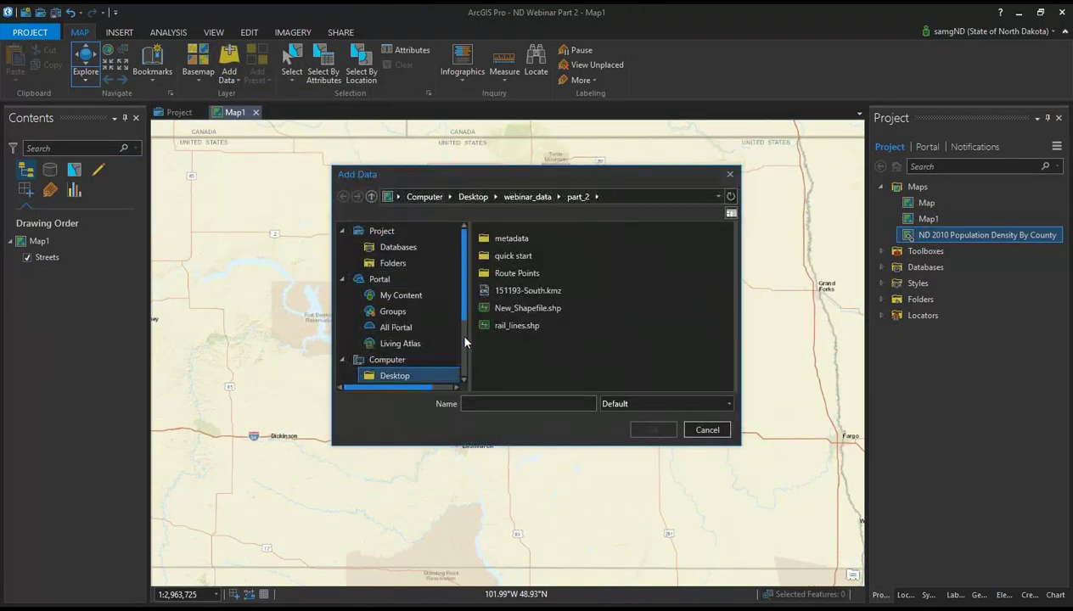
drag(463, 311, 465, 340)
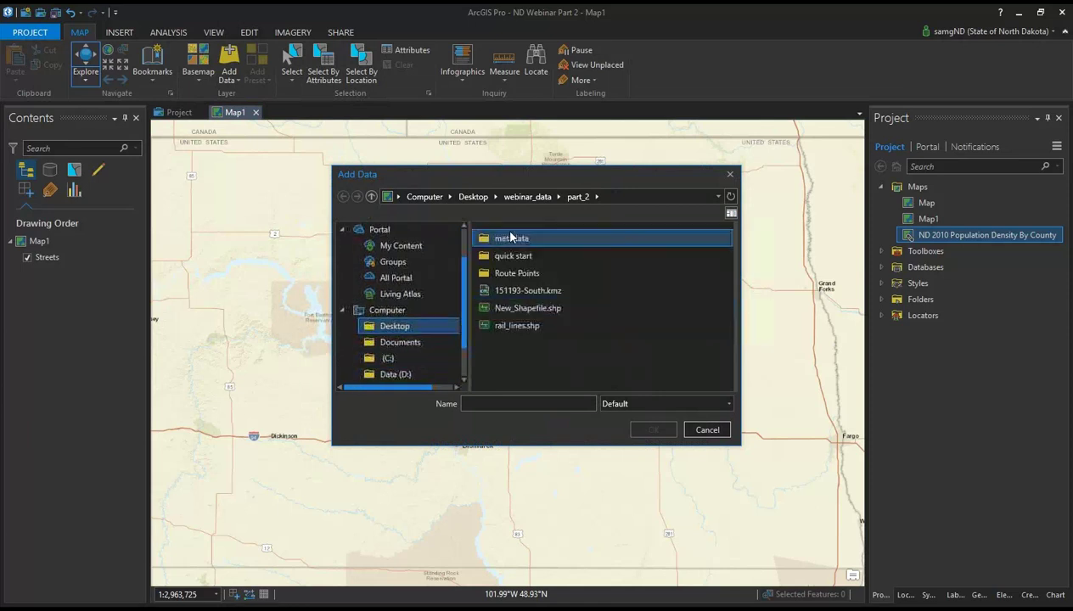
click(522, 197)
double_click(521, 308)
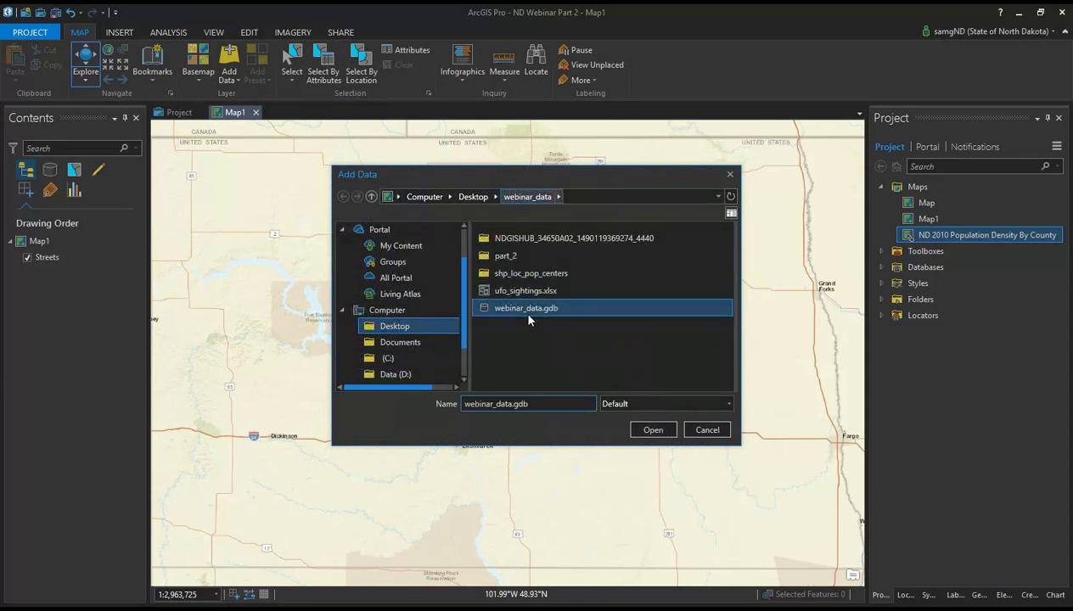
click(526, 275)
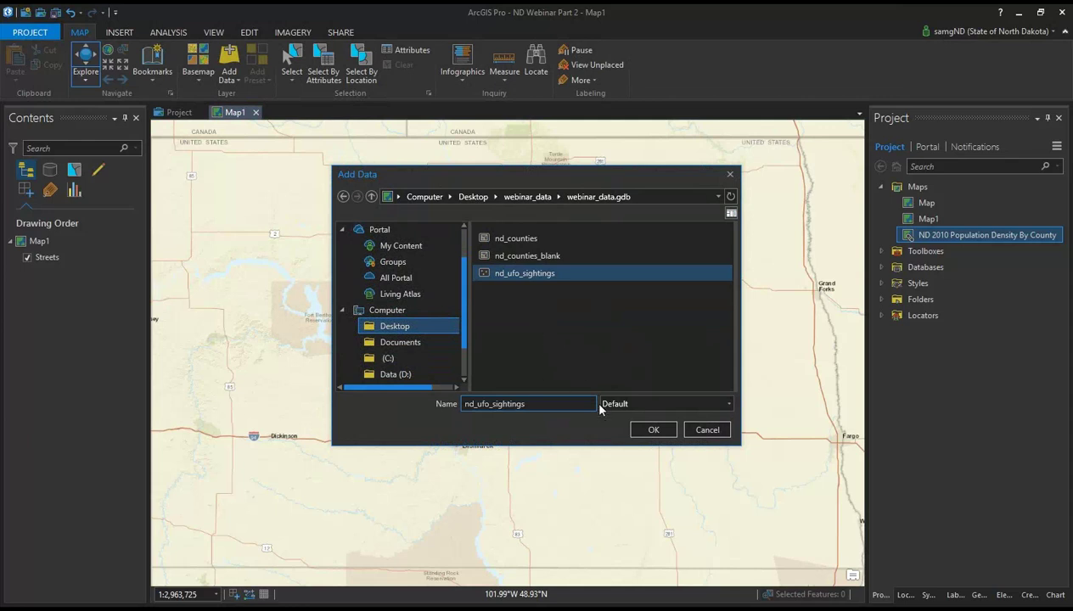
click(651, 430)
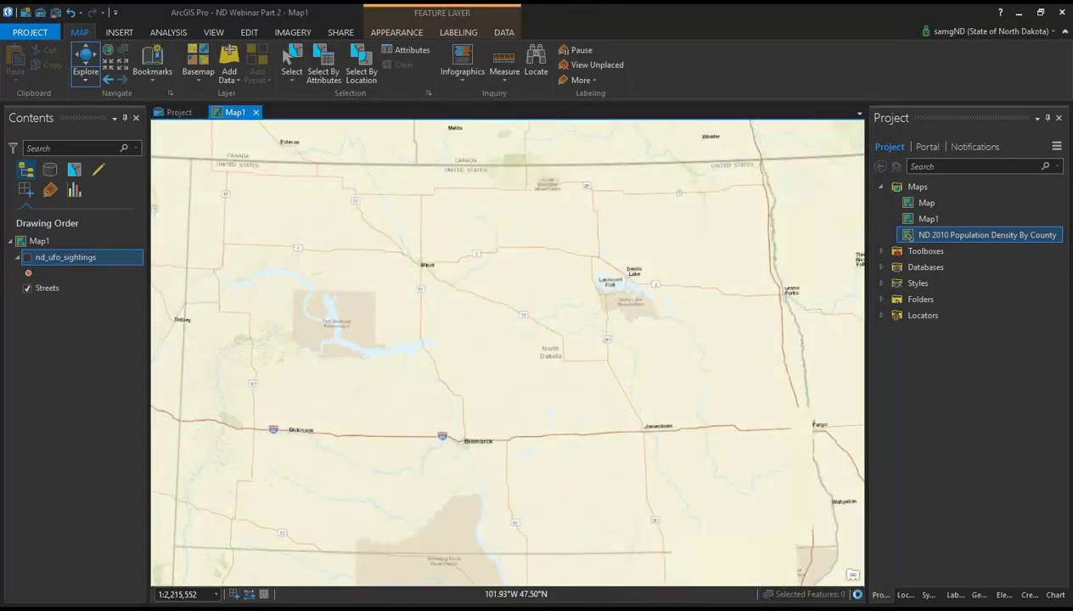
Step: Turn on the nd_ufo_sightings layer so its points show, and select it in Contents
click(27, 258)
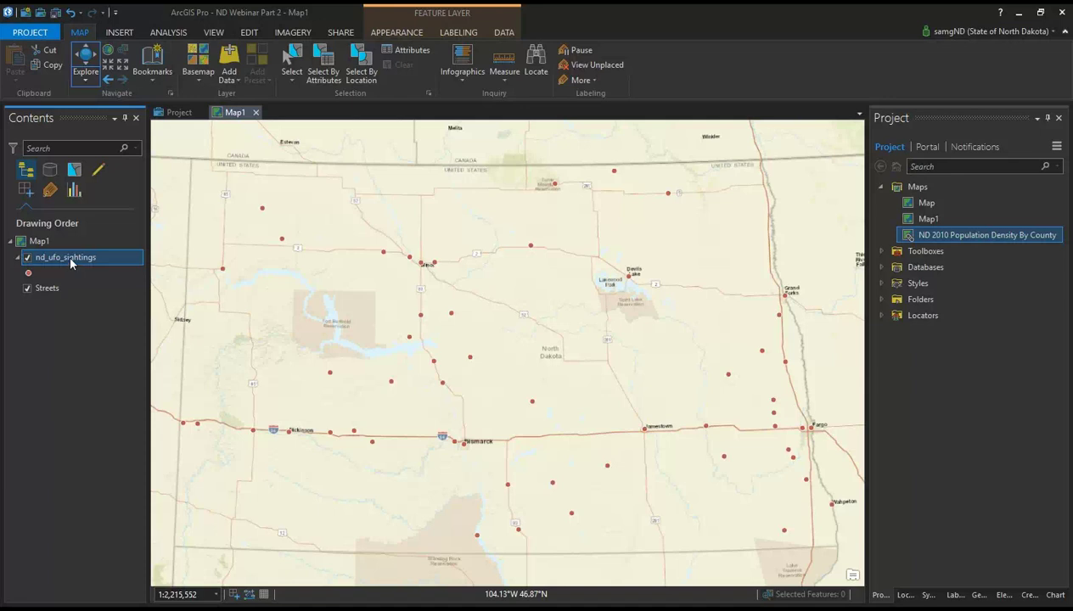
right_click(72, 262)
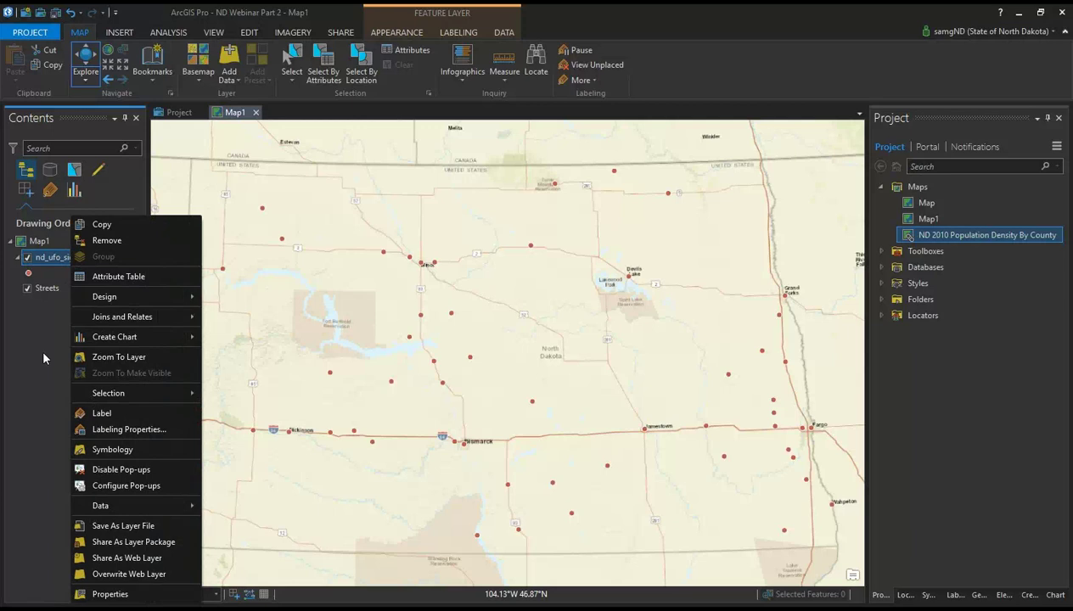
click(6, 302)
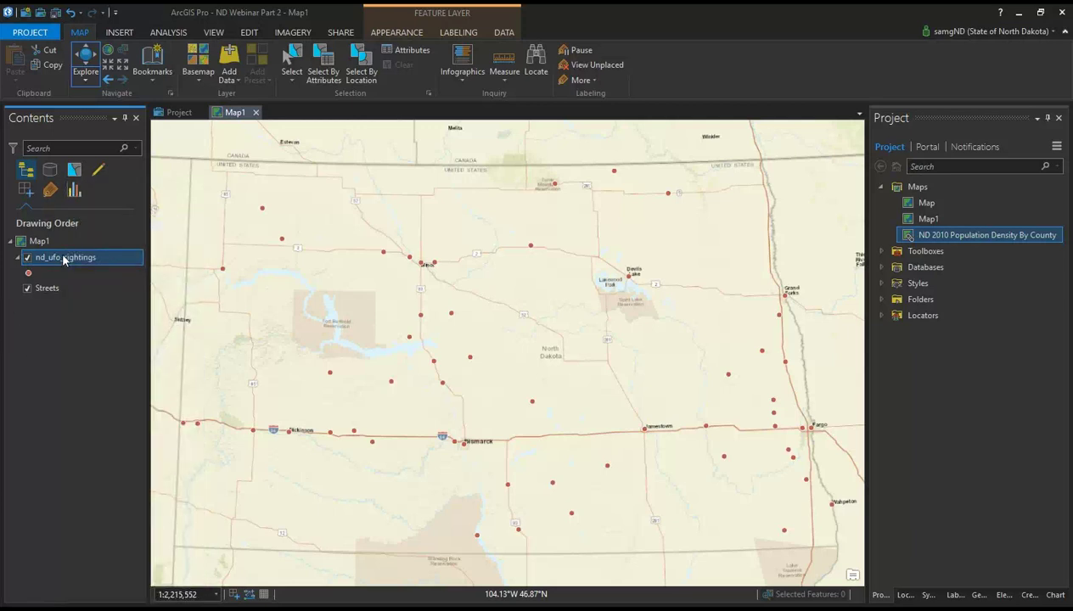
right_click(64, 260)
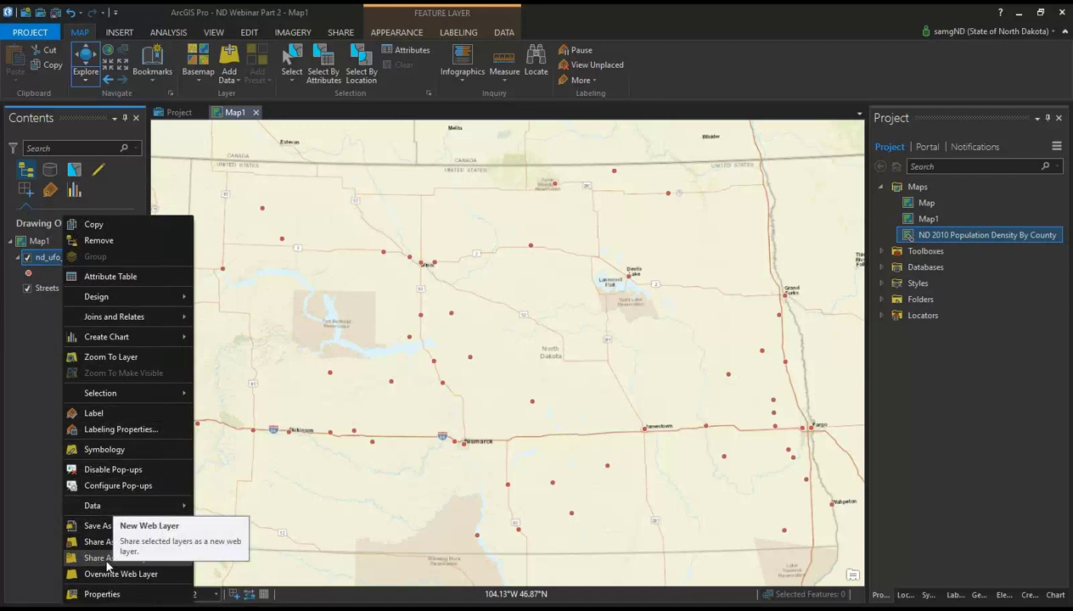
click(42, 513)
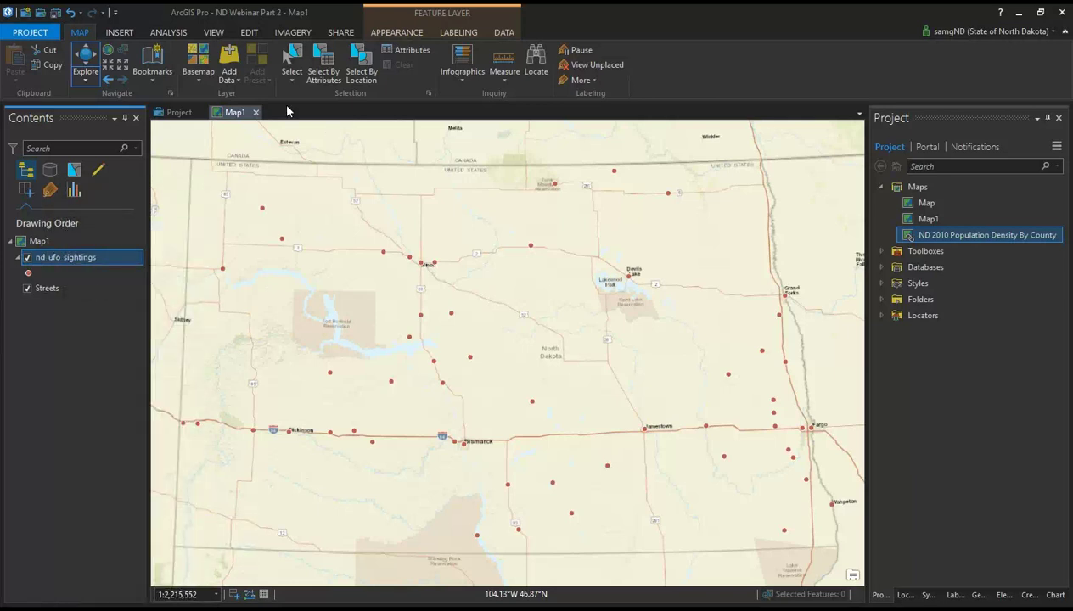
click(74, 257)
Step: Start publishing Map1 as a web layer from the Share tab's Web Layer menu
click(341, 34)
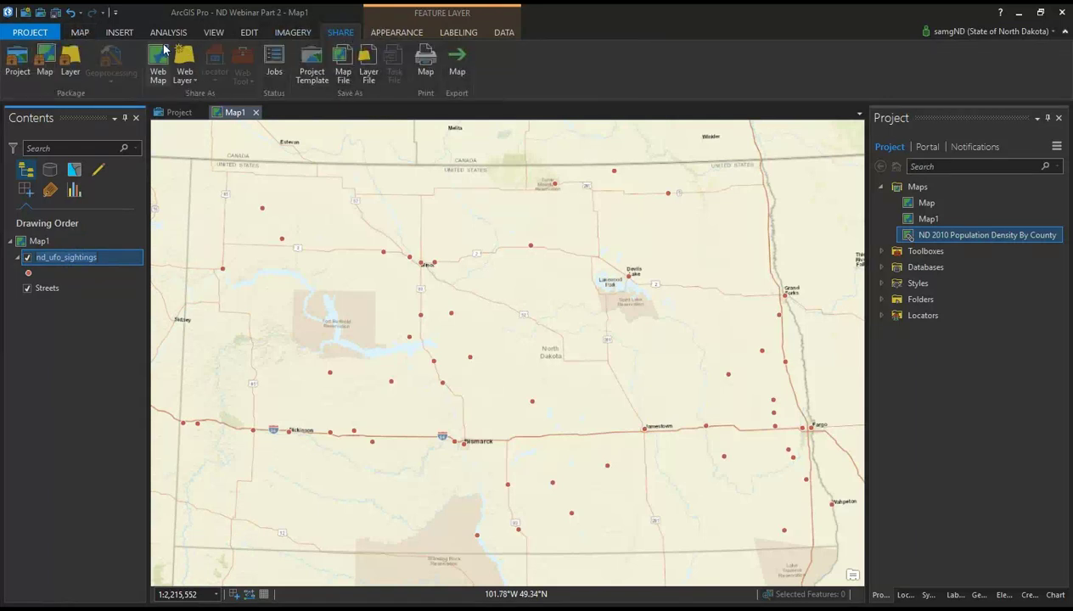
click(191, 85)
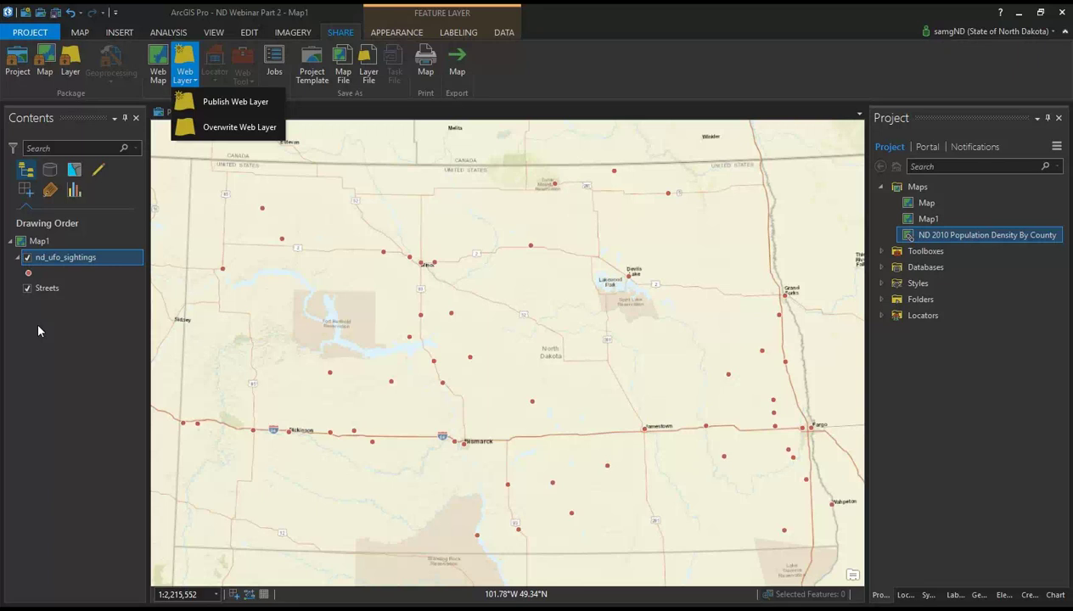
click(217, 105)
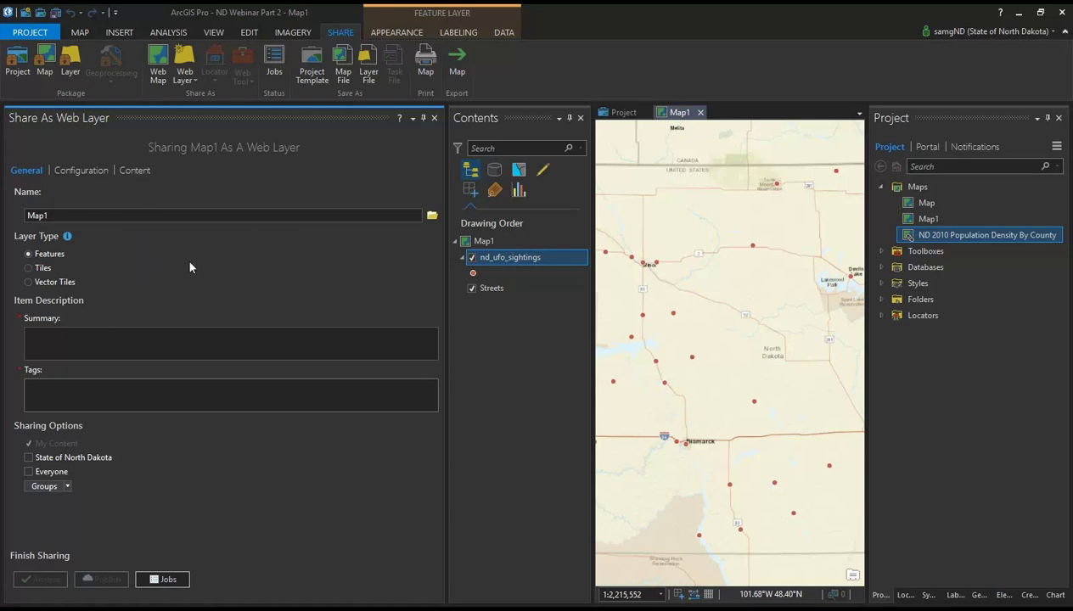
Step: Rename the web layer from Map1 to ND_UFO_SIGHTINGS
double_click(129, 216)
text(ND_UD)
key(BackSpace)
text(FO_)
text(SIGHTINGS)
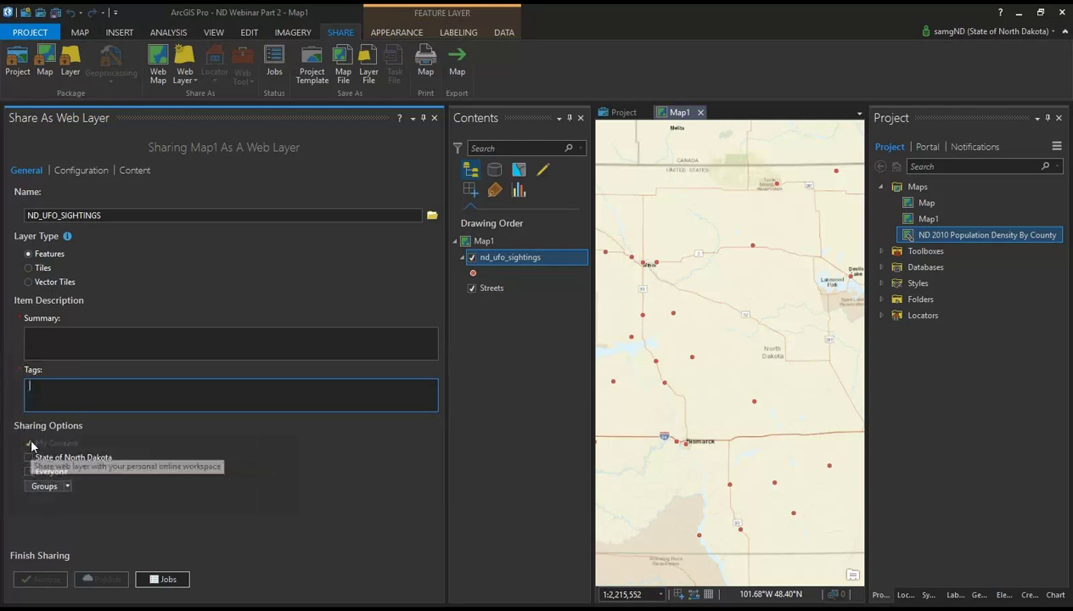
Step: Review the sharing groups and the Configuration tab, then return to General
click(66, 487)
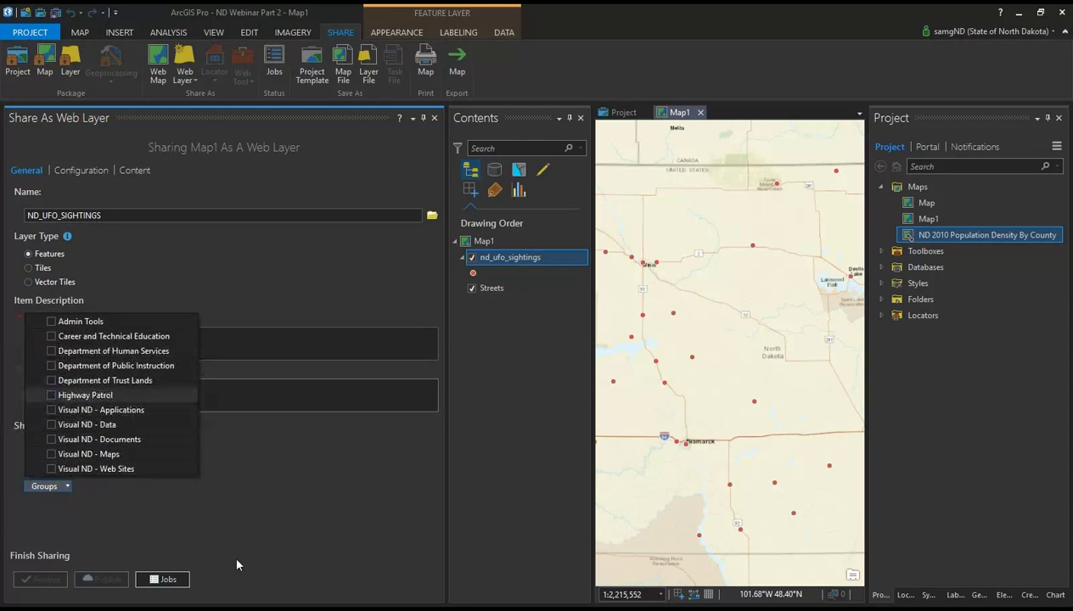
click(187, 533)
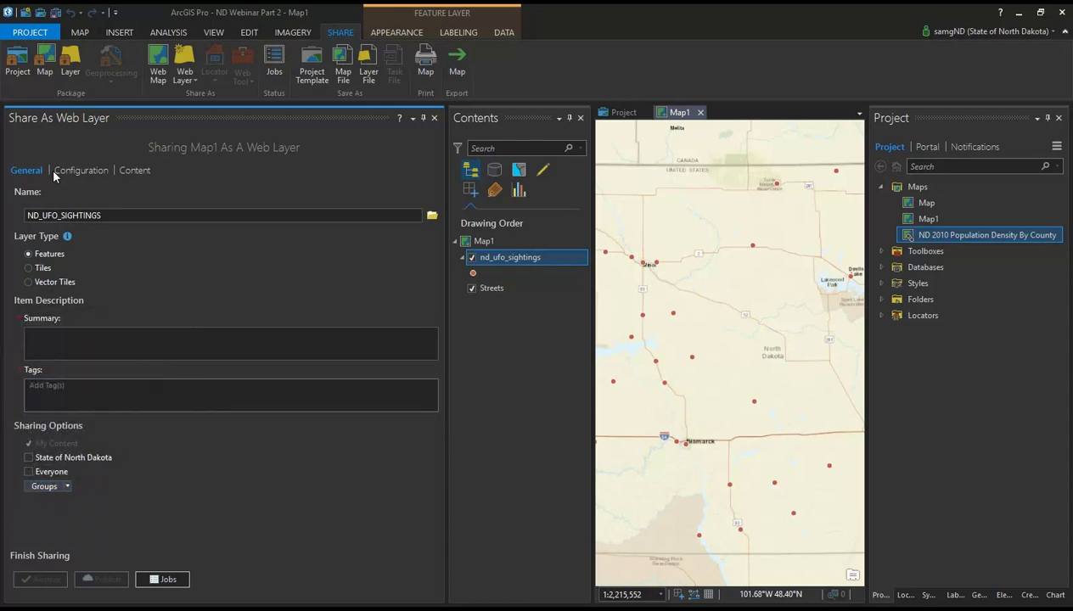
click(77, 170)
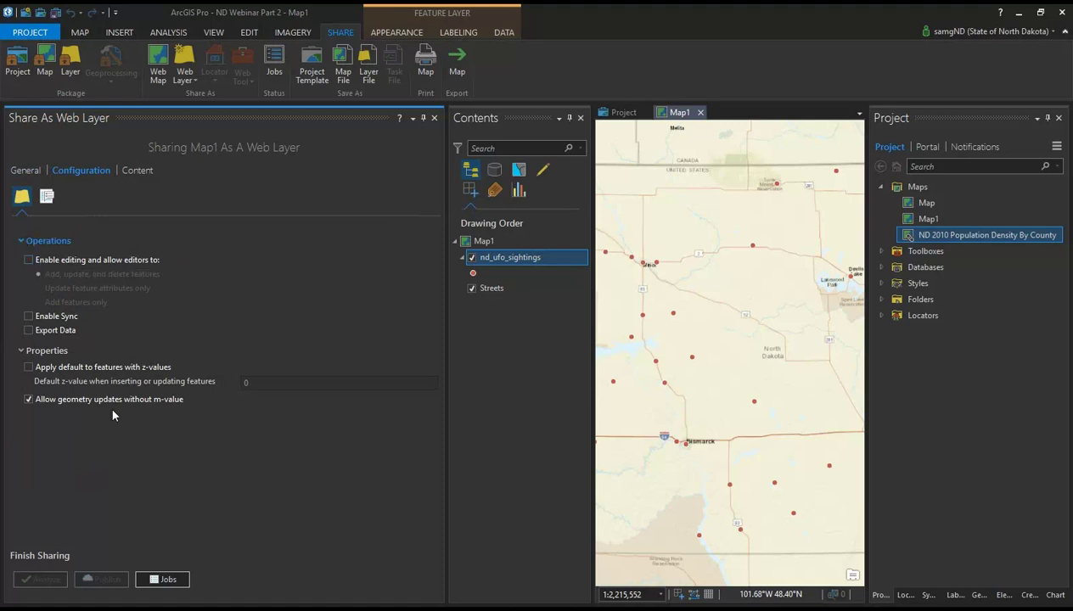
click(26, 171)
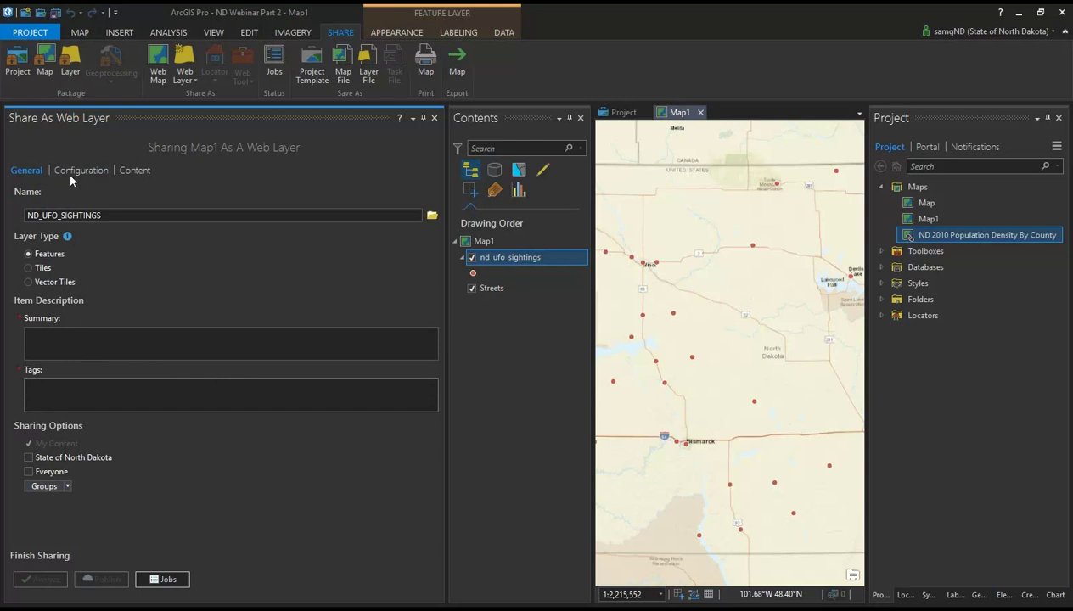
Step: Enter 'test' as both the summary and the tags
click(60, 356)
text(test)
click(79, 390)
text(test)
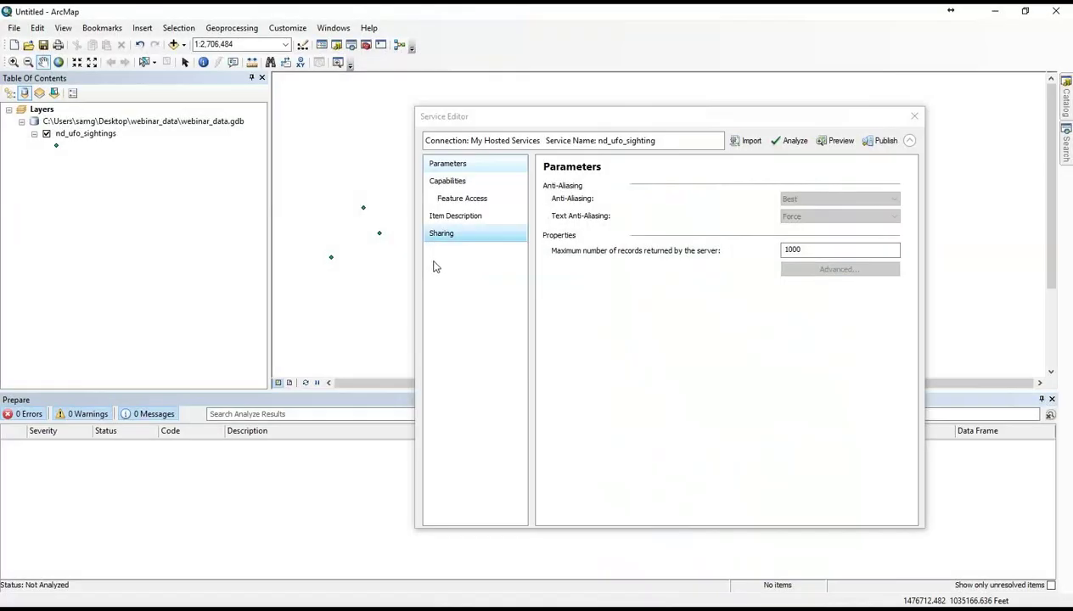
Step: Browse the Service Editor's Parameters, Capabilities, Item Description and Sharing pages, ending on Feature Access
drag(499, 125, 375, 129)
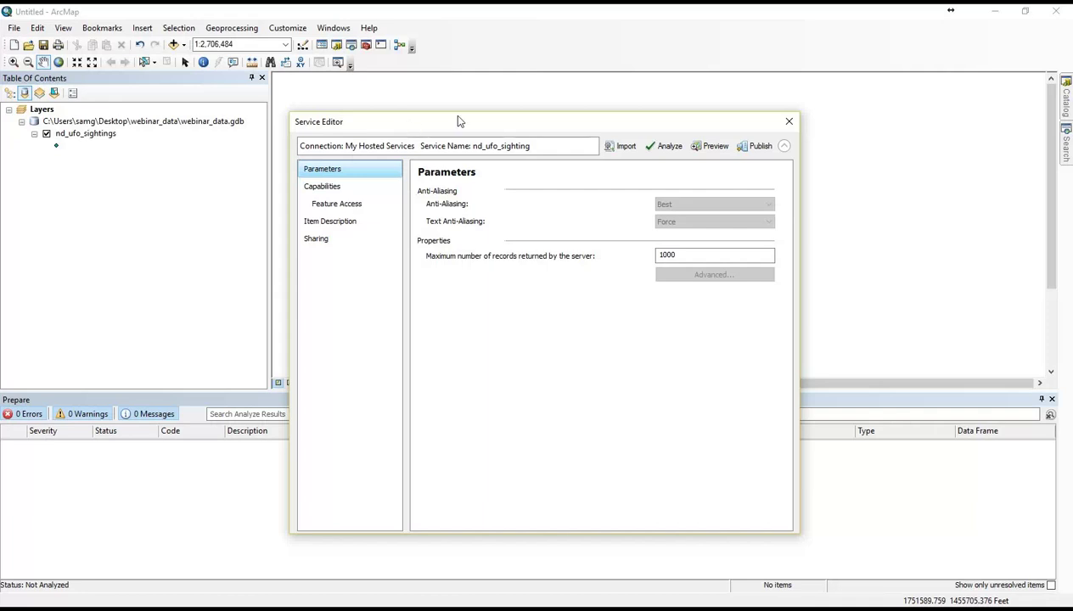
drag(456, 121, 471, 112)
click(361, 195)
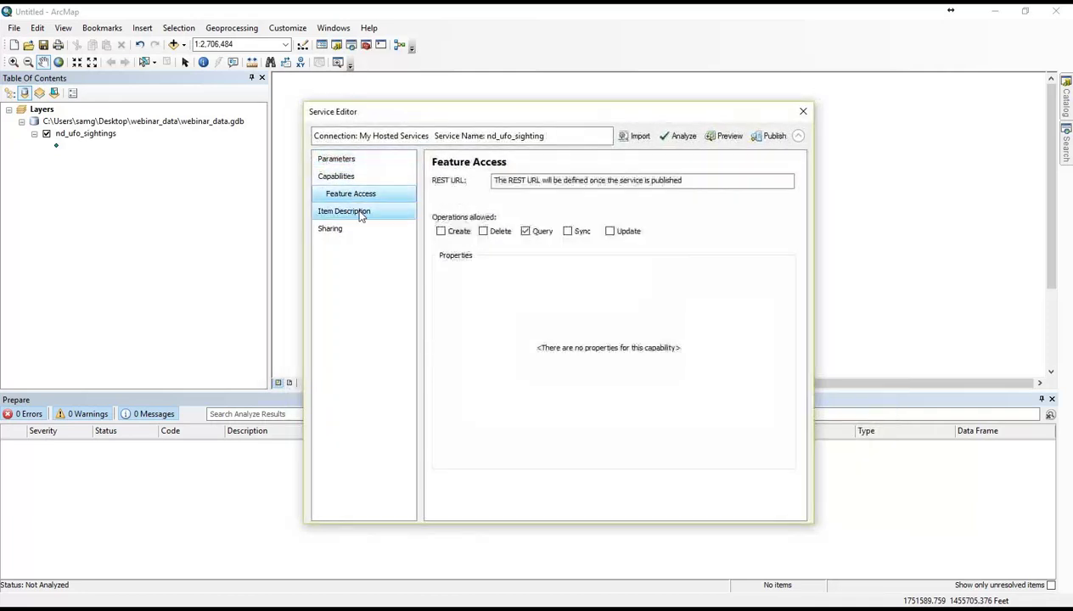
click(360, 212)
click(349, 230)
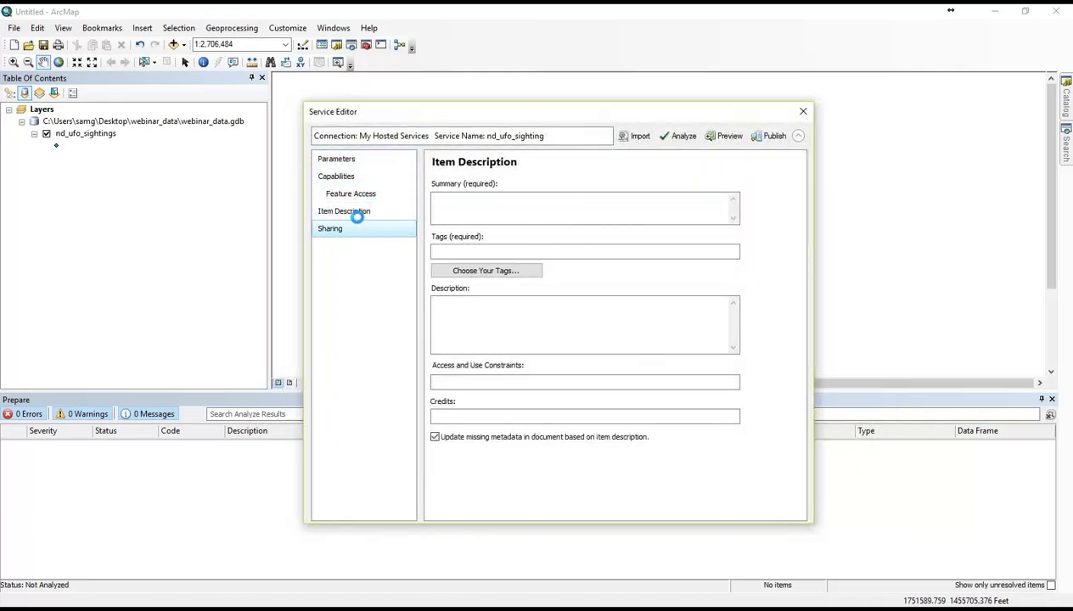
click(359, 211)
click(355, 194)
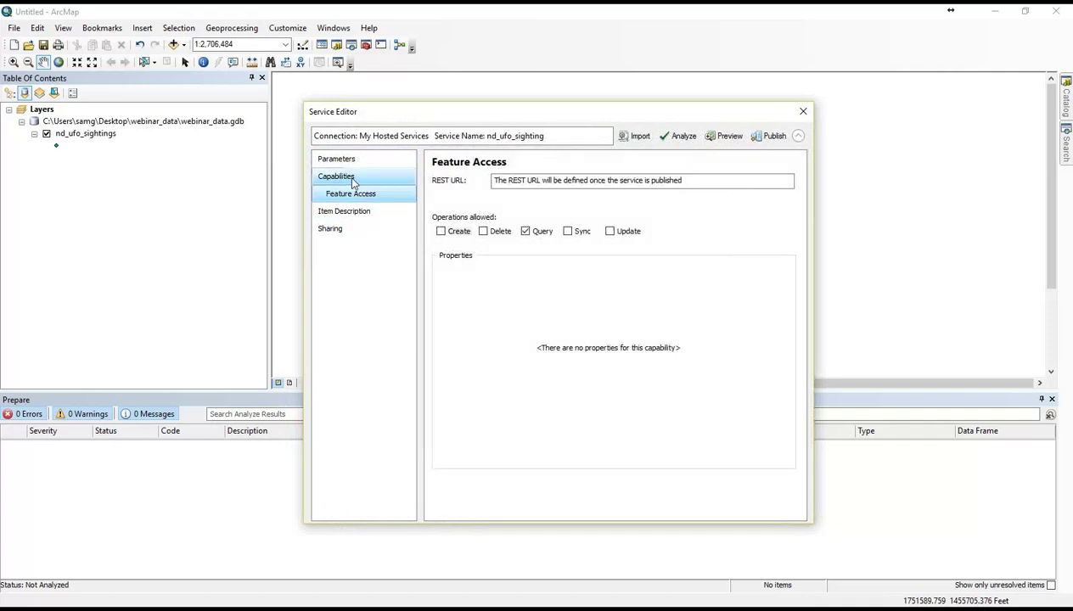
click(352, 178)
click(350, 161)
click(347, 176)
click(353, 194)
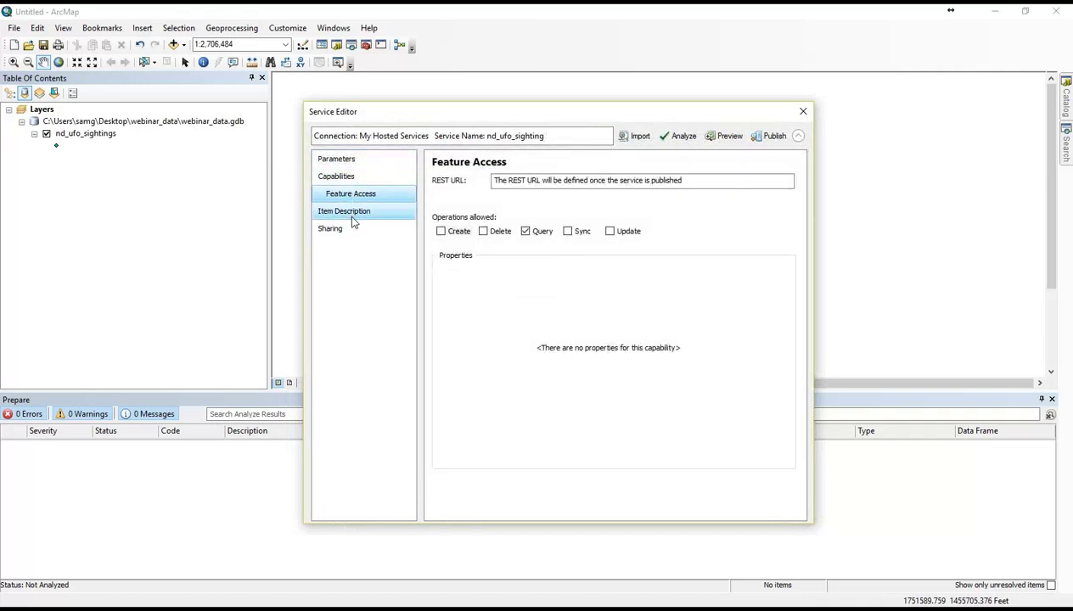
Step: Reposition the Service Editor window to uncover the map points
drag(486, 114, 550, 62)
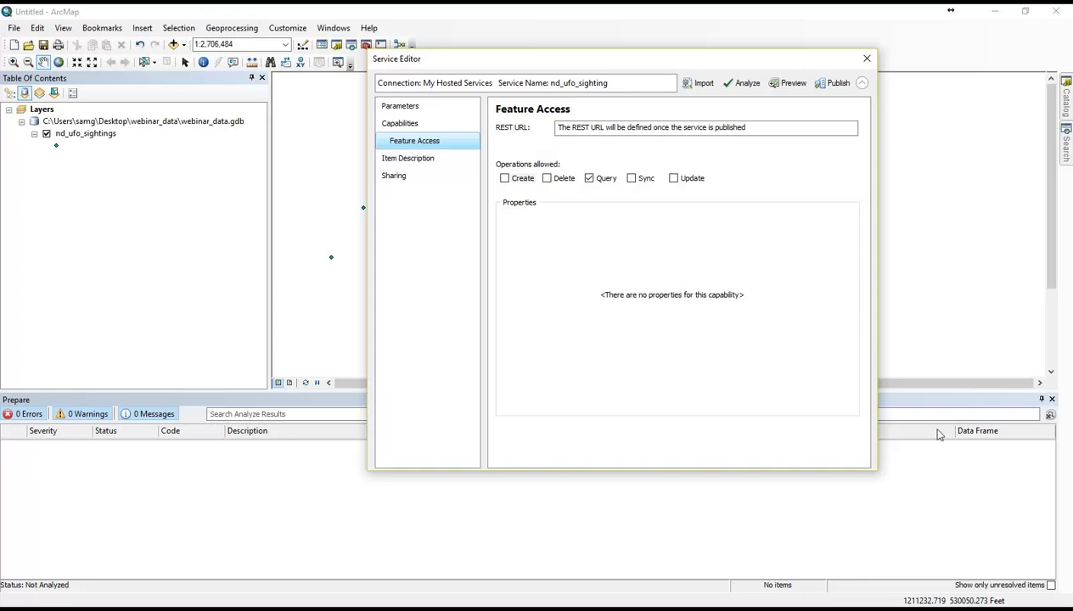
drag(697, 61, 598, 134)
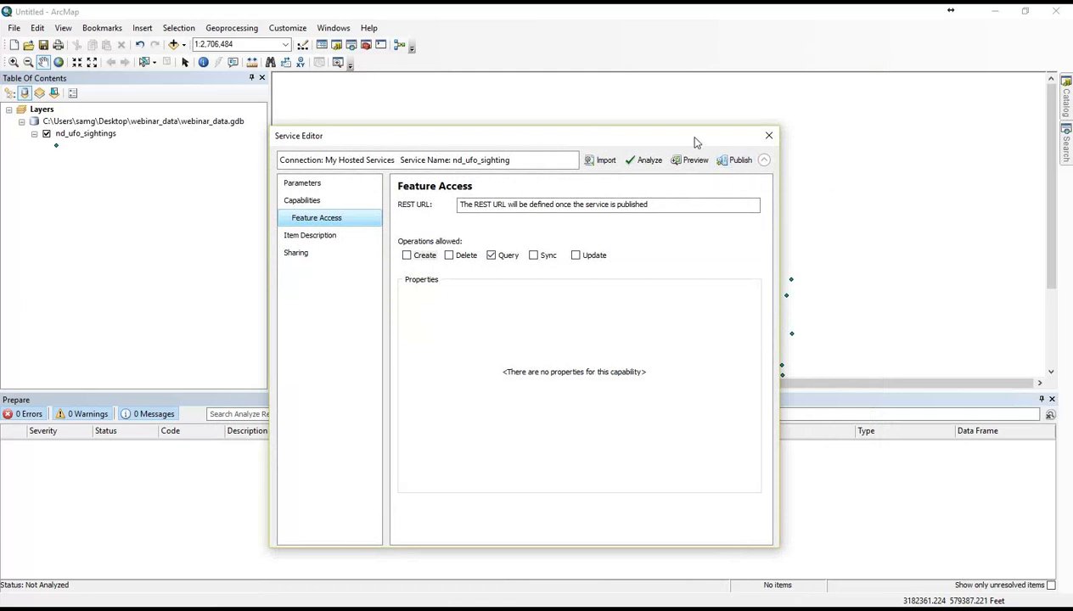
drag(694, 142, 626, 111)
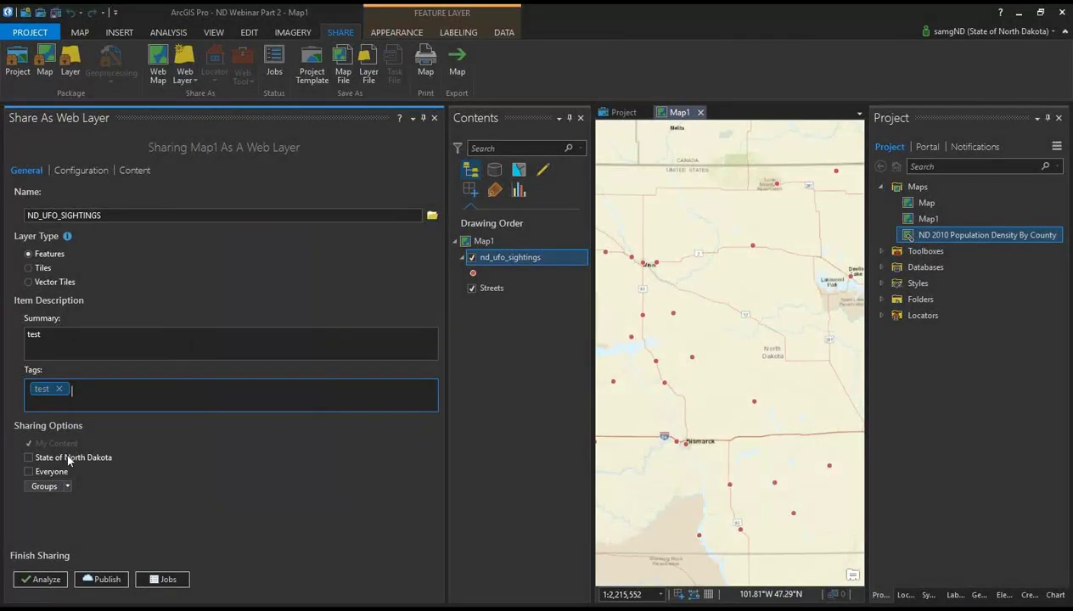
Step: Analyze the ND_UFO_SIGHTINGS web layer and review its three warnings
click(41, 579)
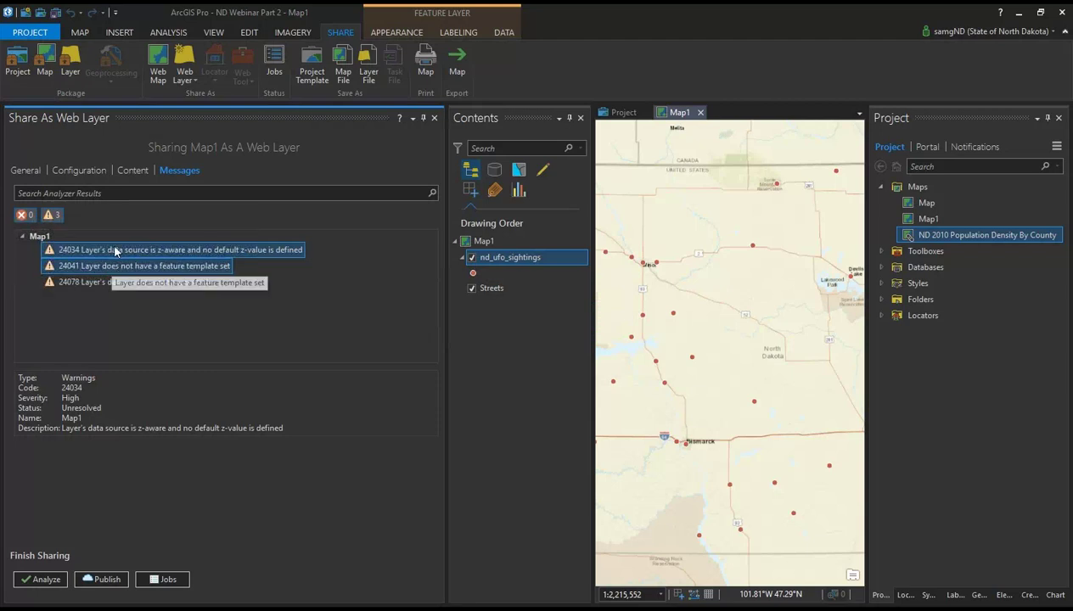
Step: From the analyzer messages, act on warning 24041 to create an nd_ufo_sightings feature template
click(30, 171)
click(173, 171)
click(38, 170)
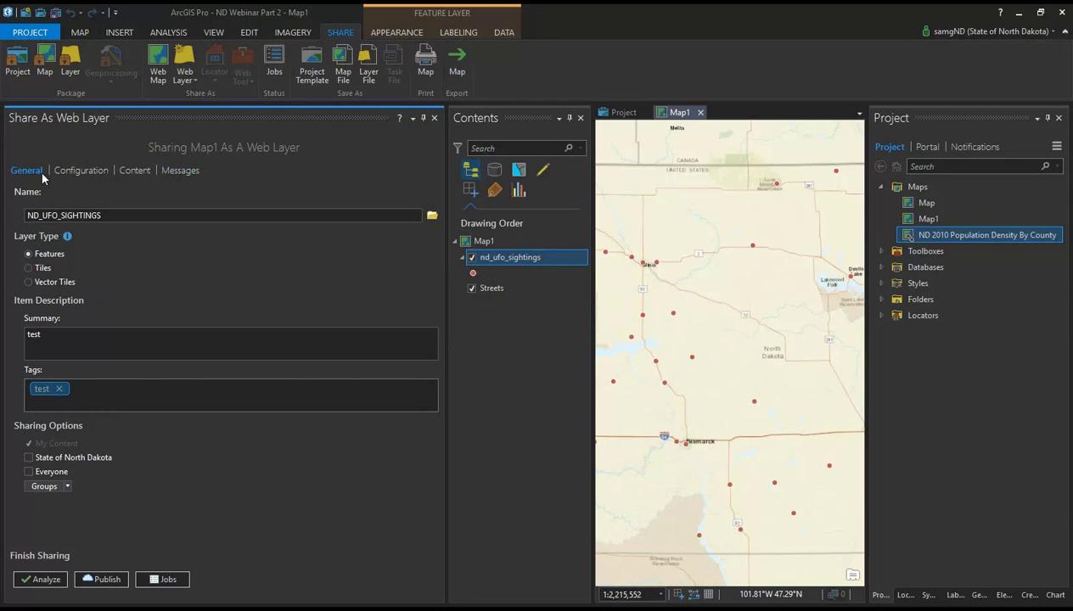
click(164, 171)
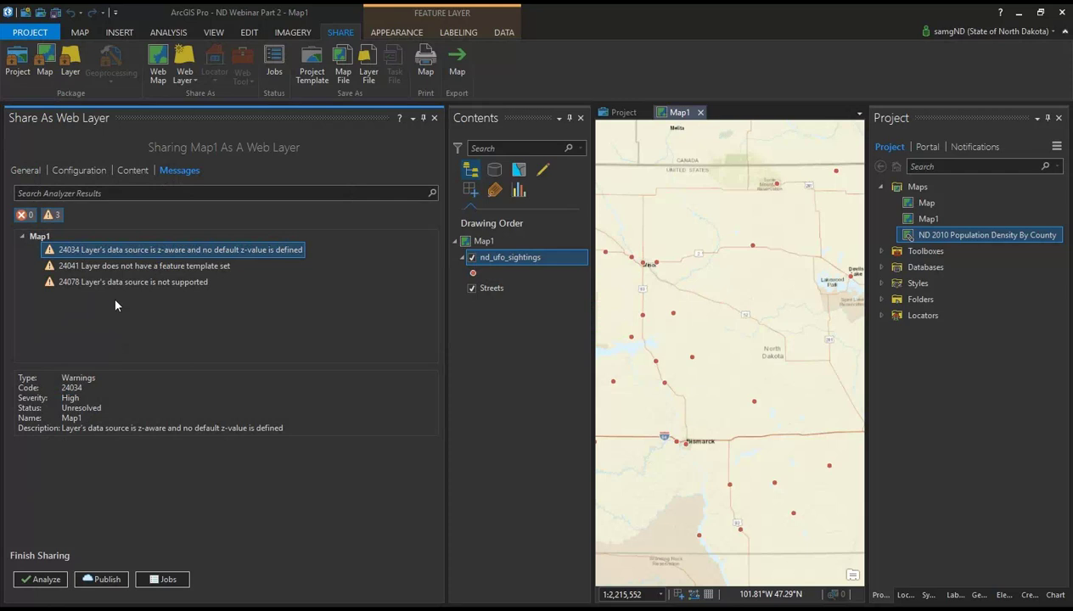
click(139, 264)
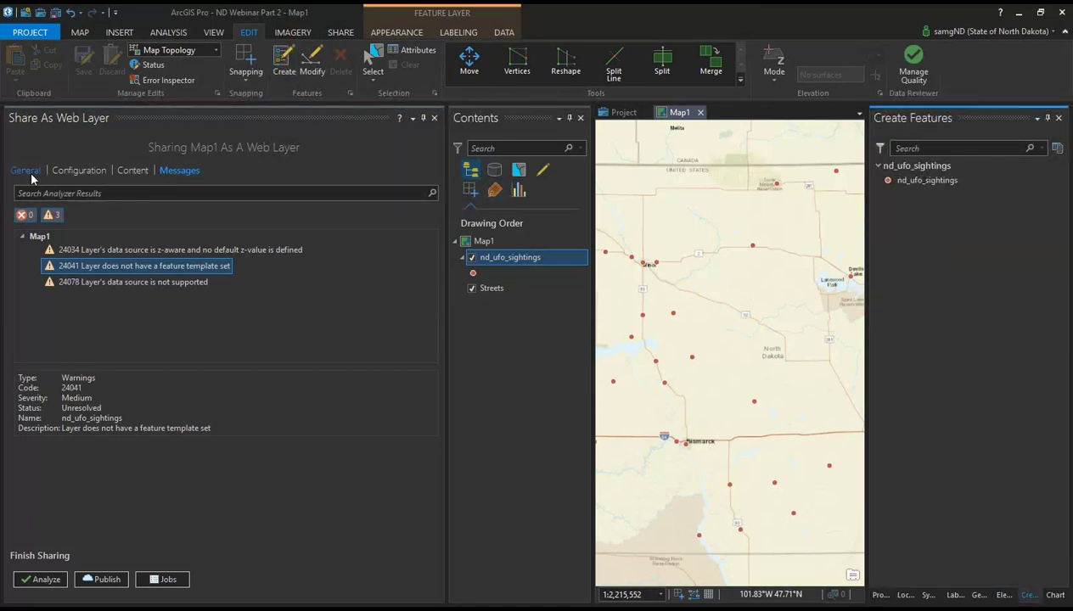
Step: Re-analyze to confirm two warnings remain, then close the Share As Web Layer pane
click(38, 579)
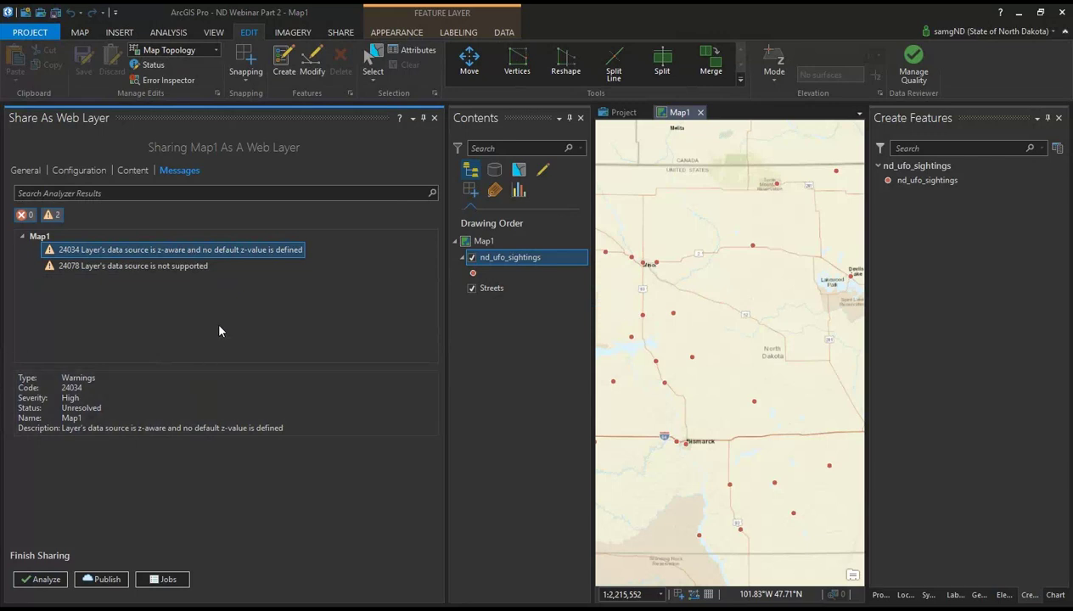
click(434, 118)
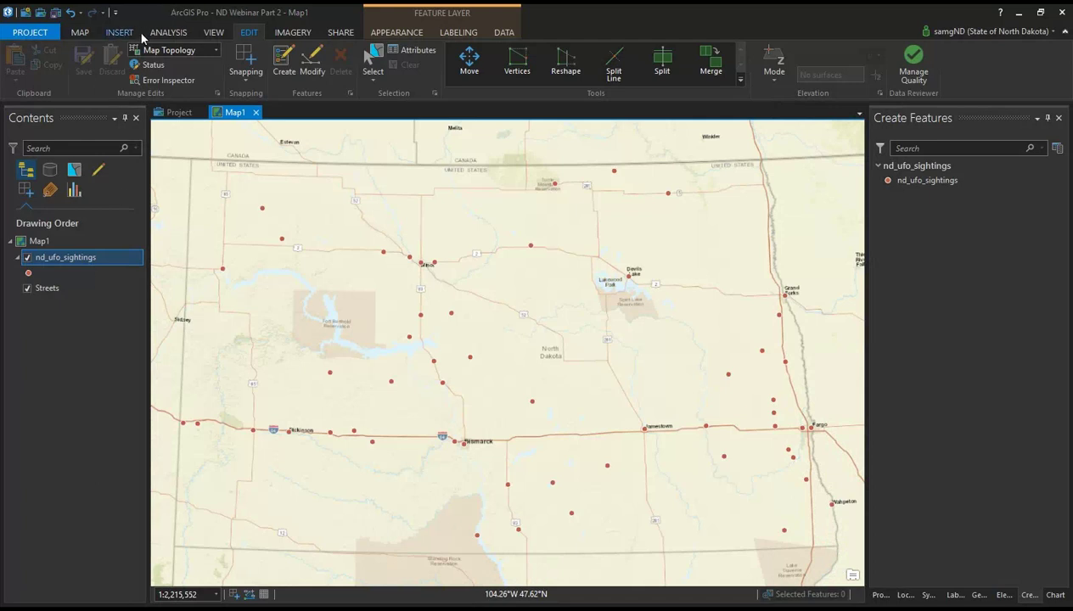
Step: Close the Create Features pane
click(80, 32)
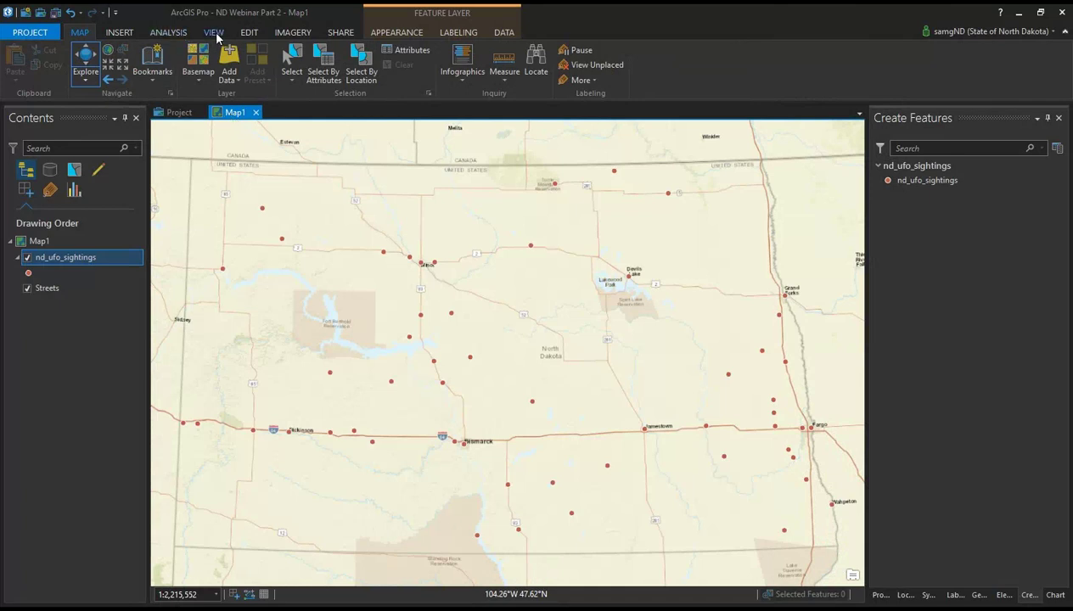
click(120, 33)
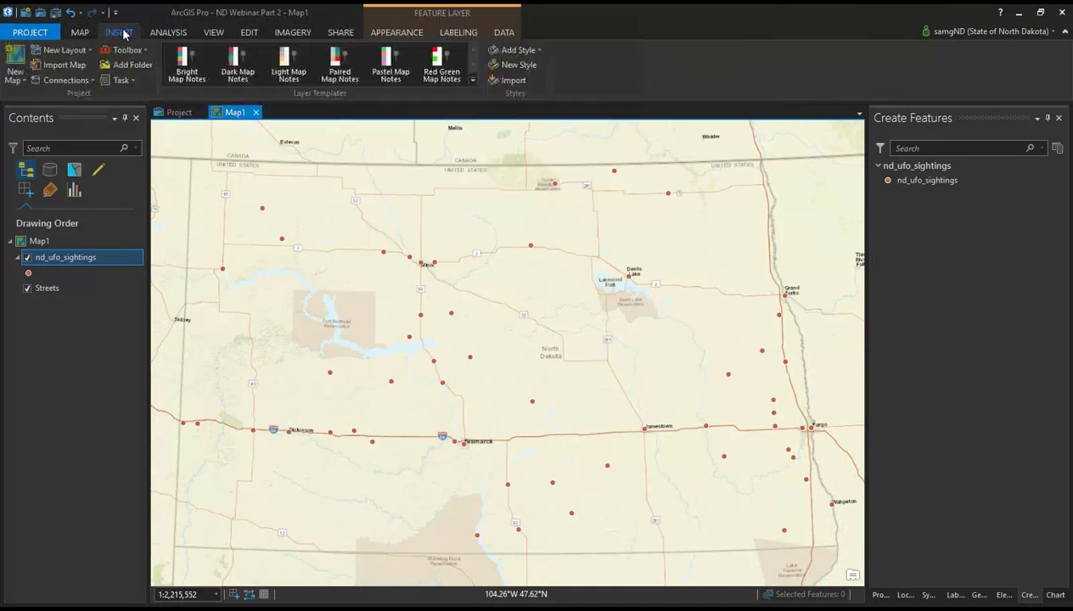
click(24, 81)
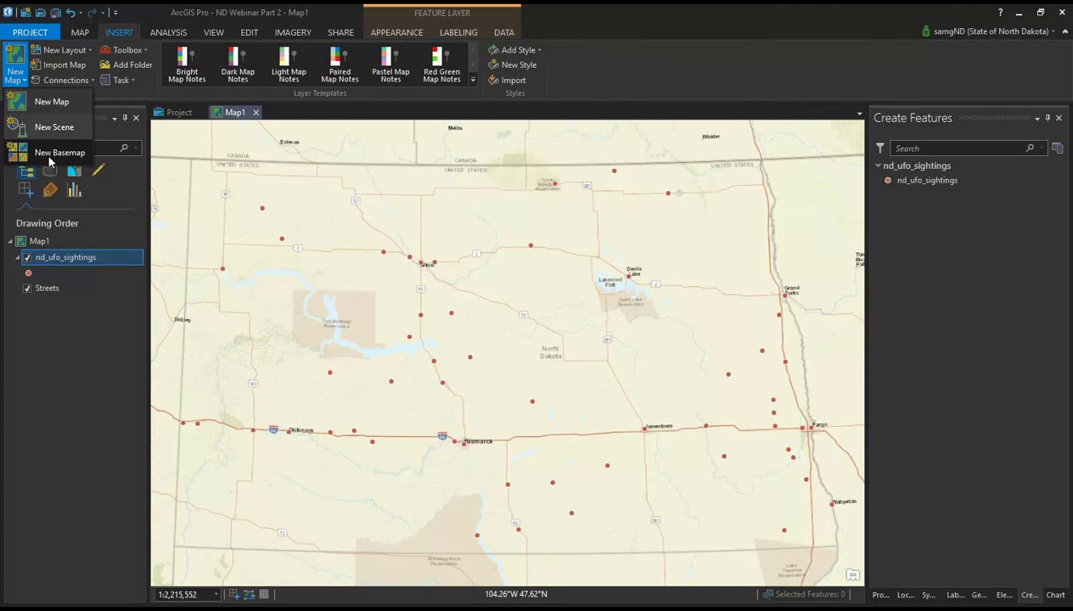
click(584, 232)
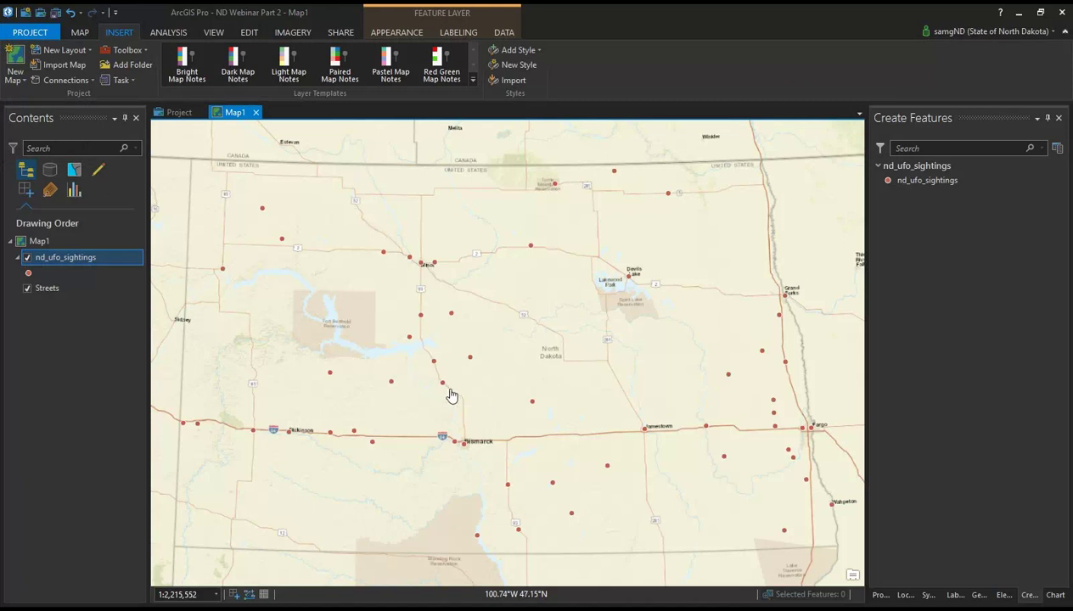
mouse_move(448, 393)
mouse_down()
mouse_move(472, 381)
mouse_move(451, 389)
mouse_up()
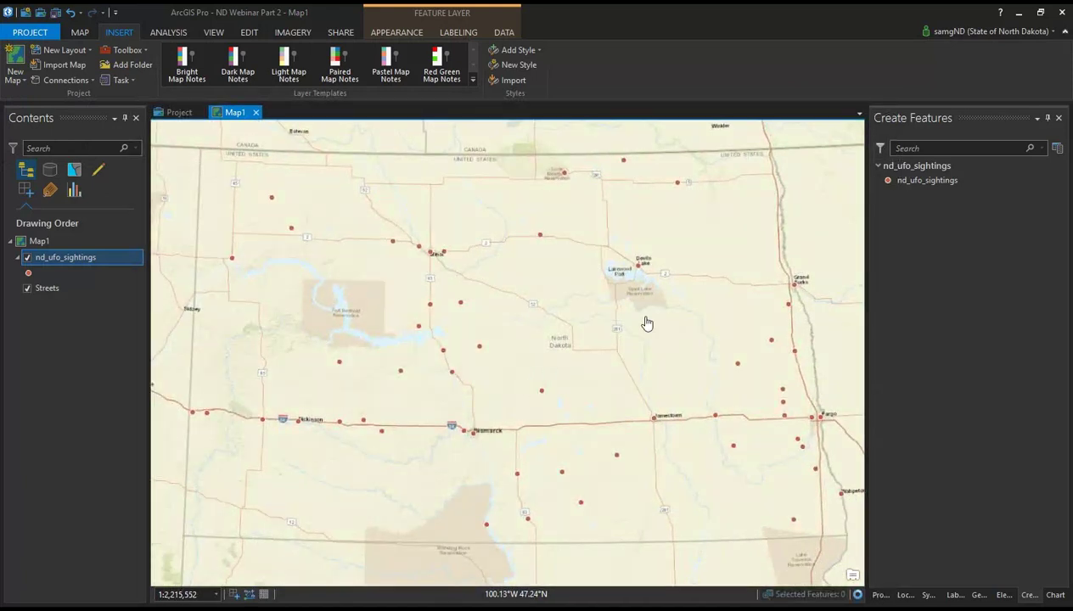
click(1058, 119)
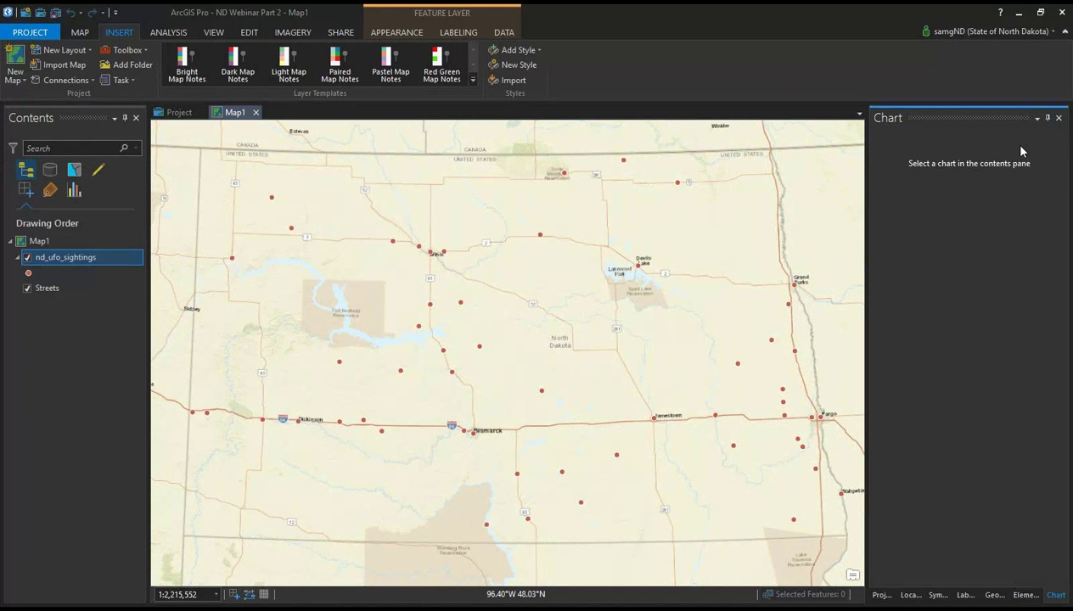
Step: Add the nd_counties feature class from webinar_data.gdb to Map1
click(80, 34)
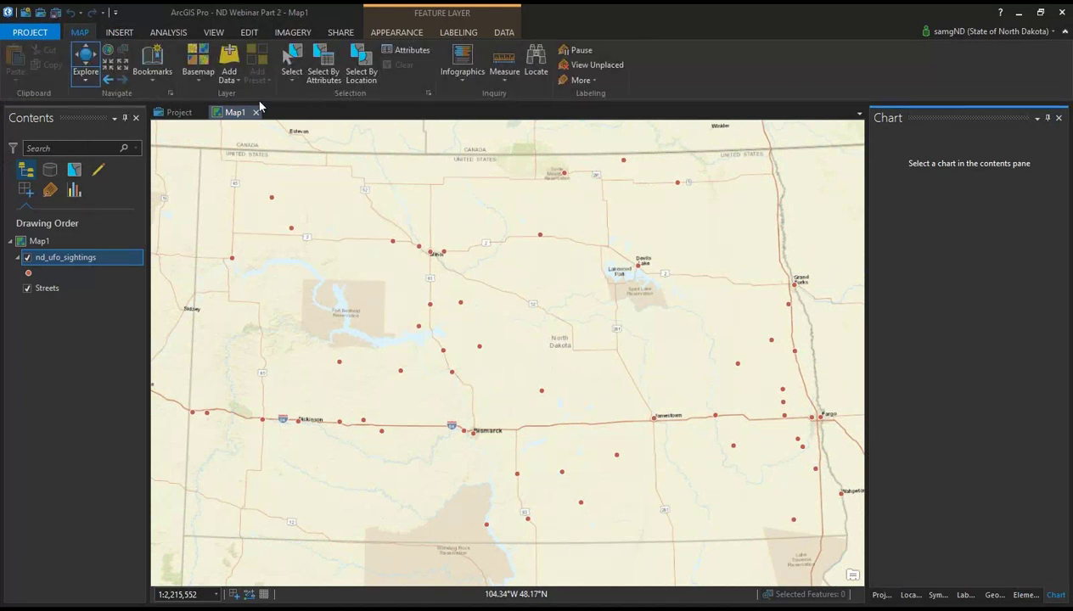
click(228, 80)
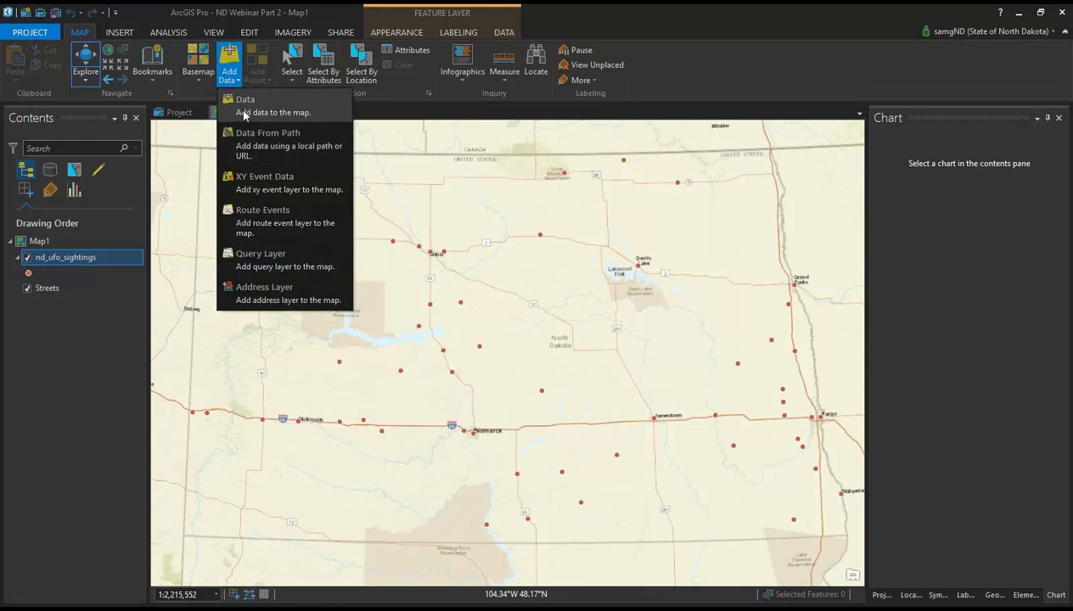
click(240, 104)
click(521, 254)
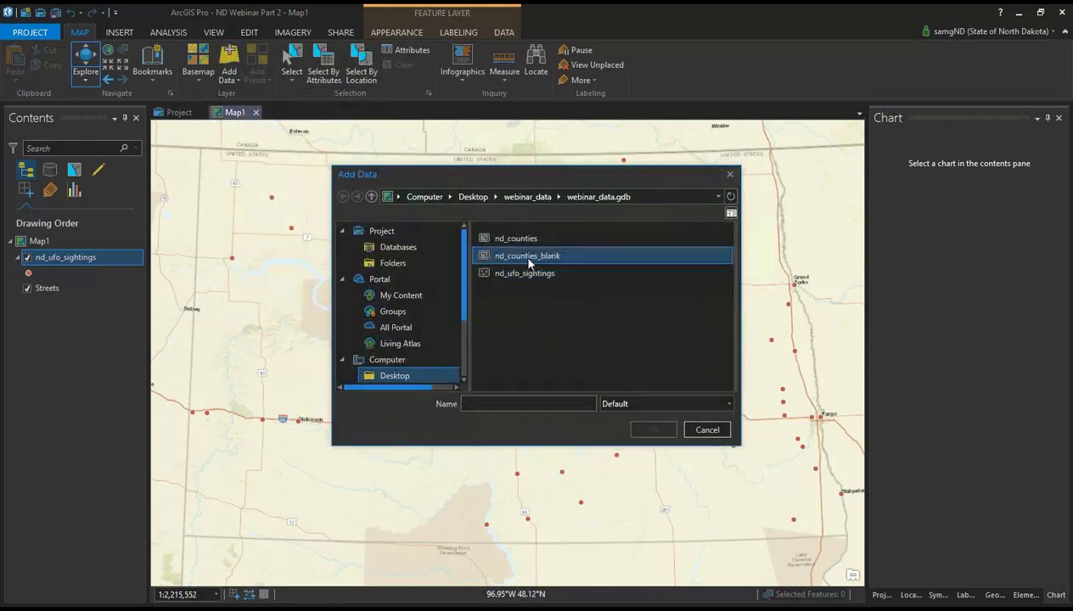
click(519, 240)
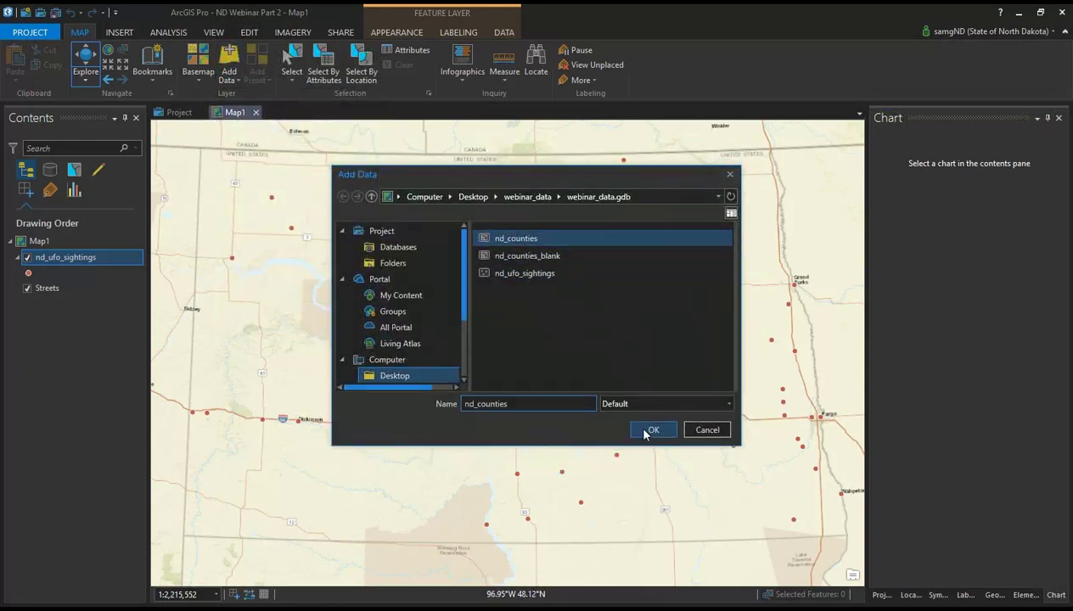
click(646, 431)
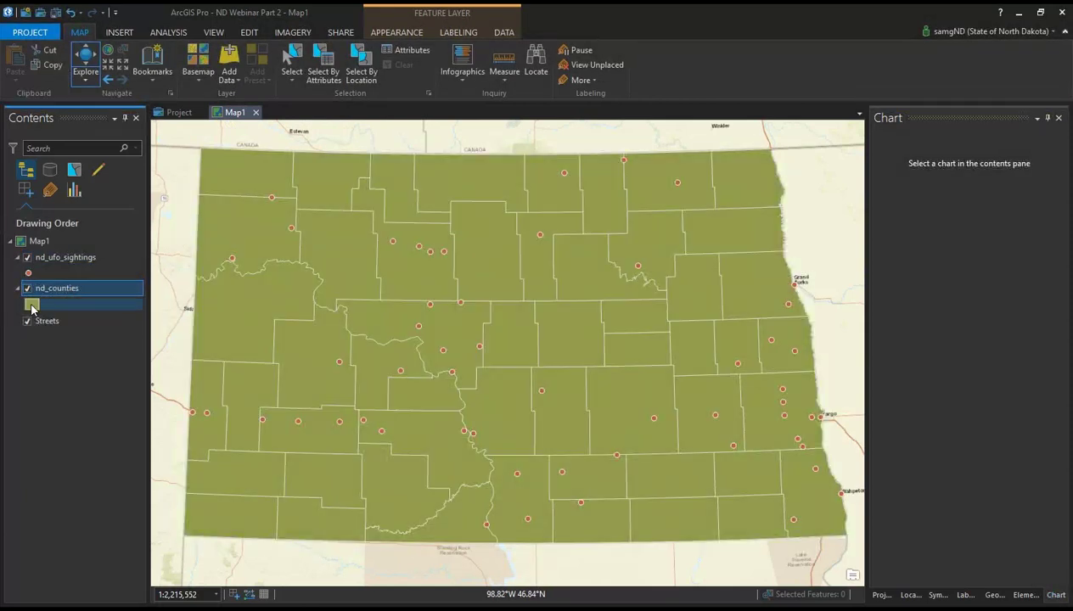
Step: Give nd_counties no fill color and a 1 pt black outline, and apply it
click(32, 303)
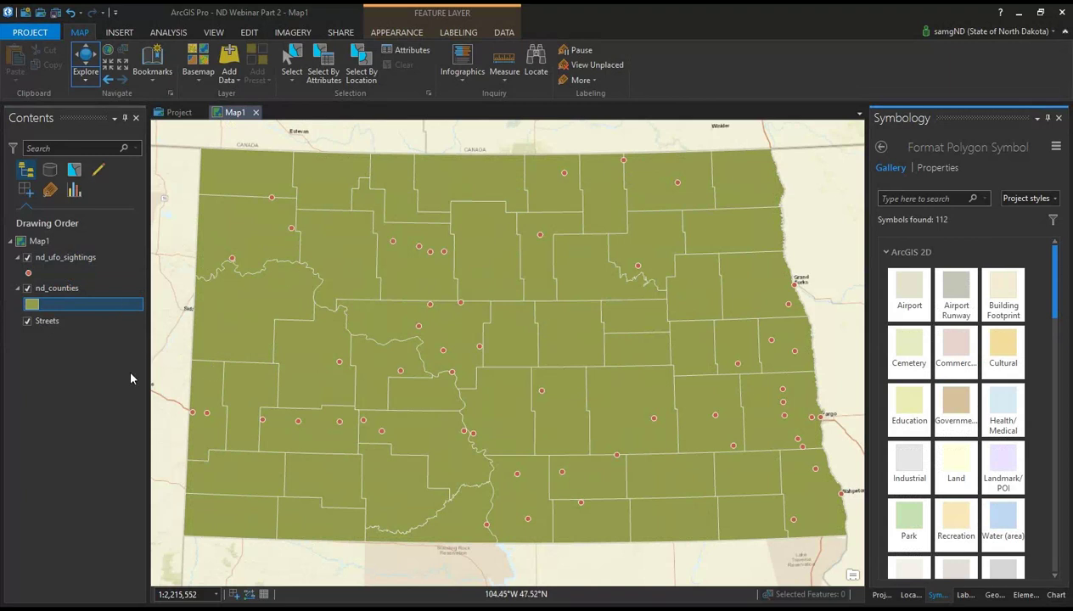
click(937, 168)
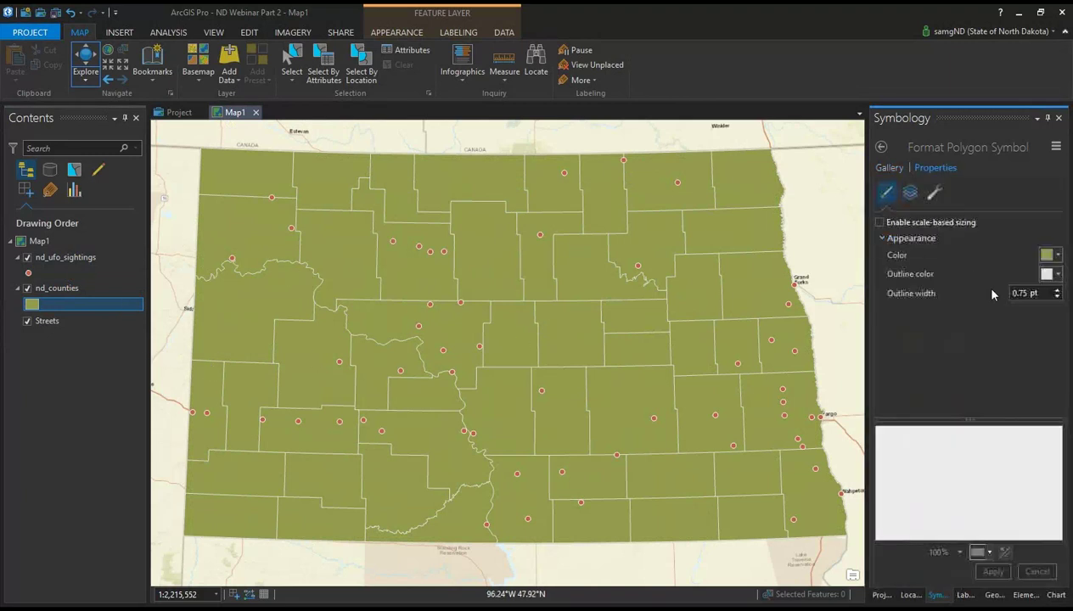
click(1046, 256)
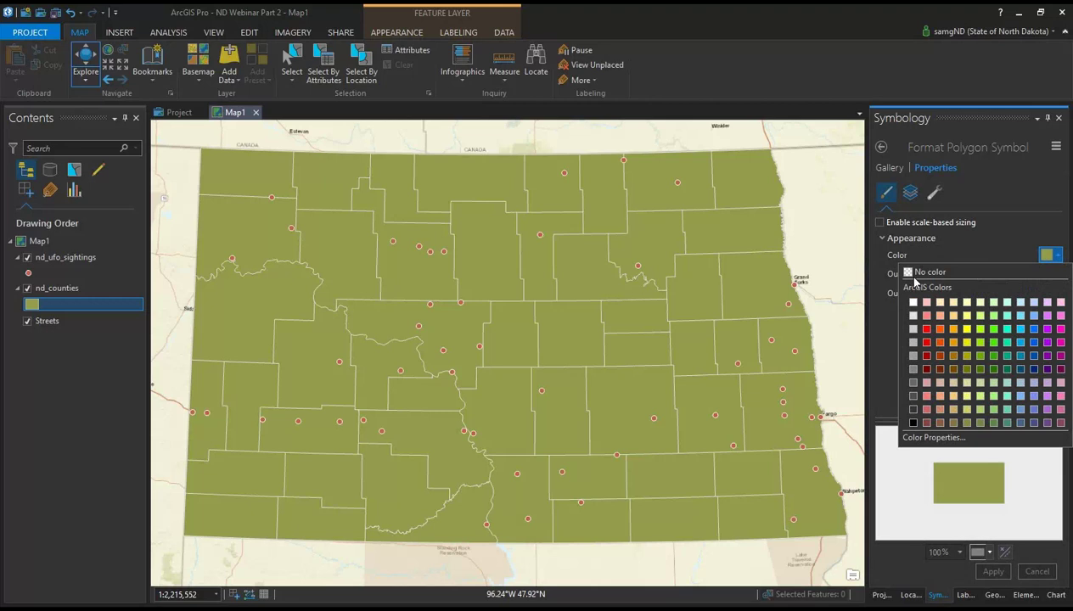
click(926, 270)
click(1056, 278)
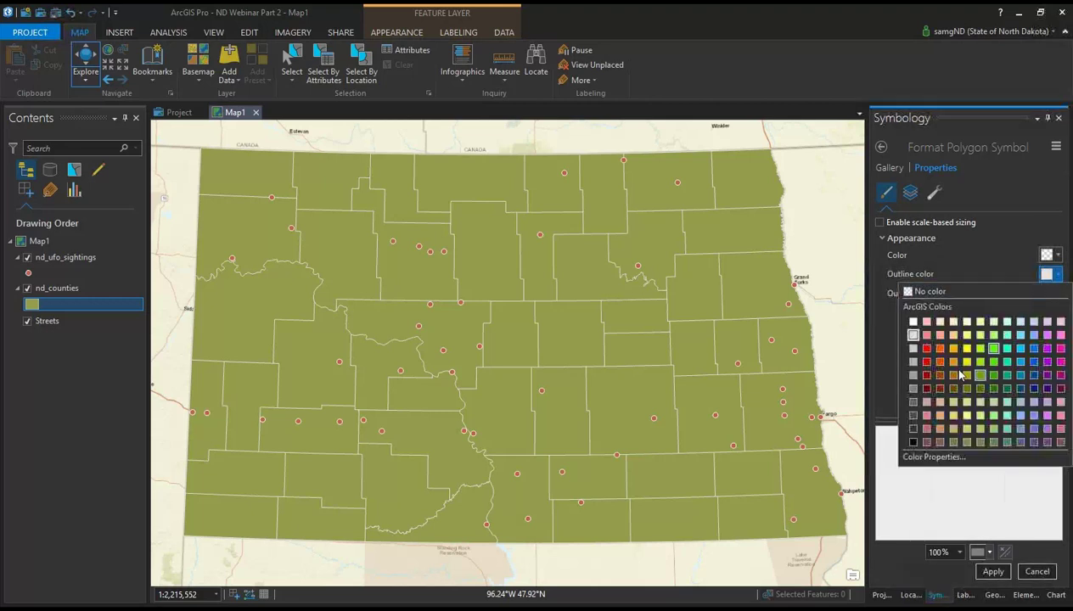
click(894, 439)
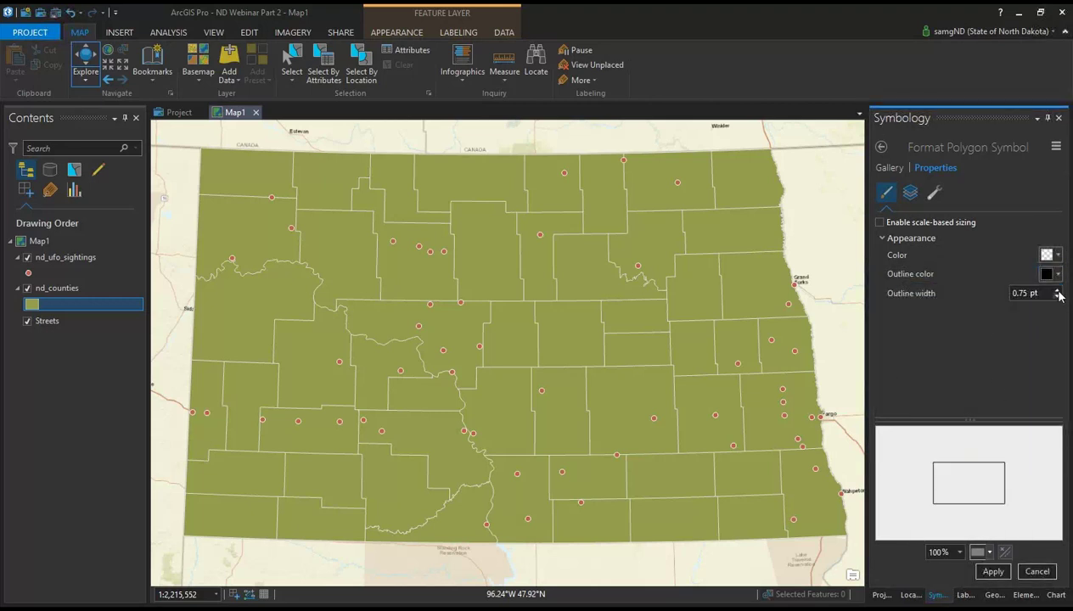
click(1057, 289)
click(993, 572)
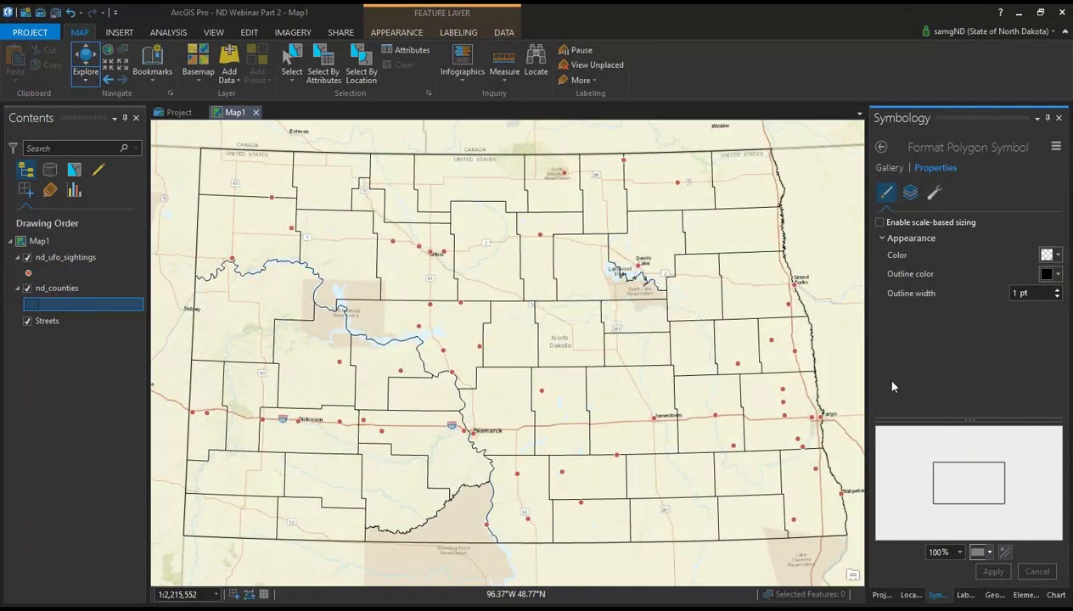
click(883, 595)
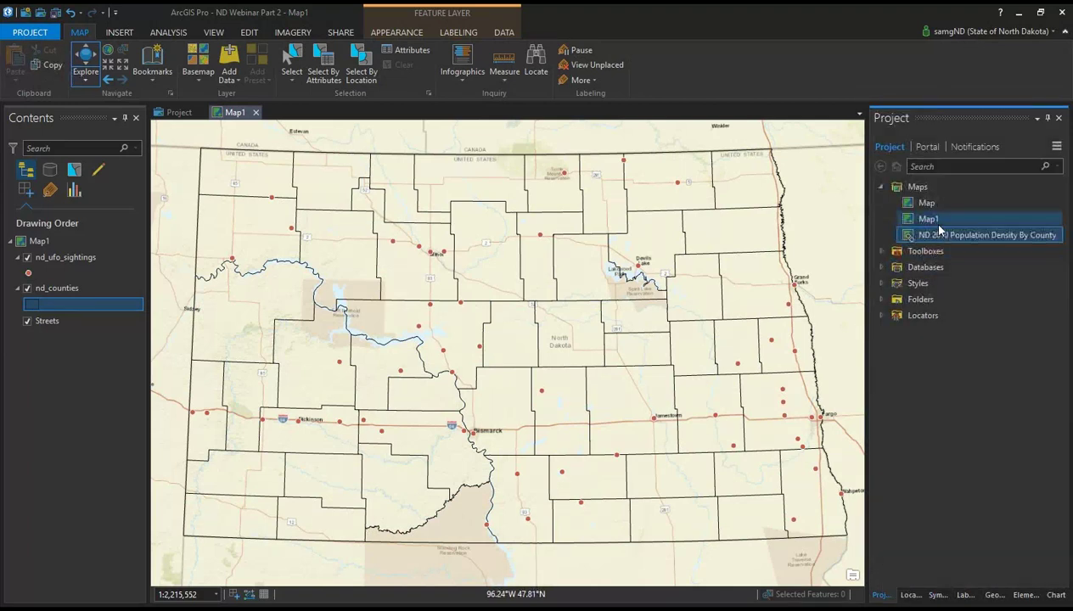
Step: Convert Map1 from the Project pane into a 3D scene named Map1_3D
mouse_move(937, 226)
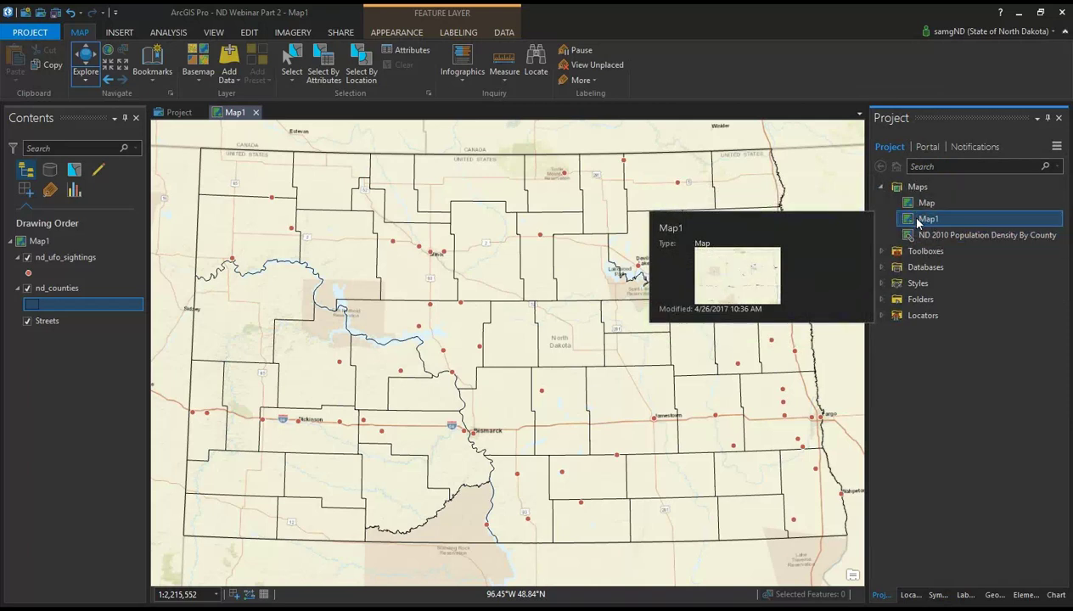
right_click(917, 223)
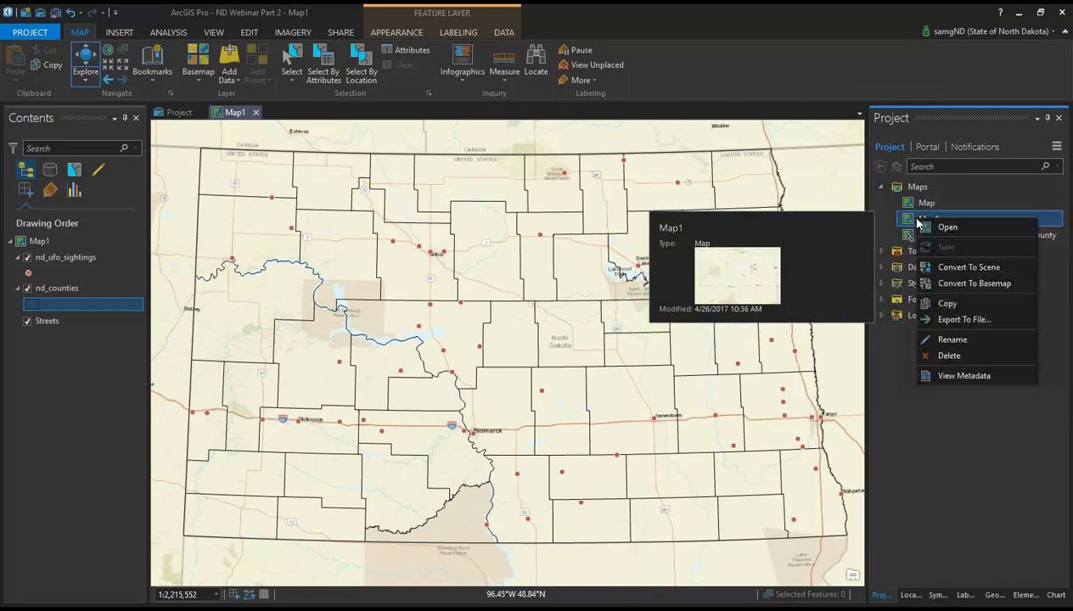
click(970, 268)
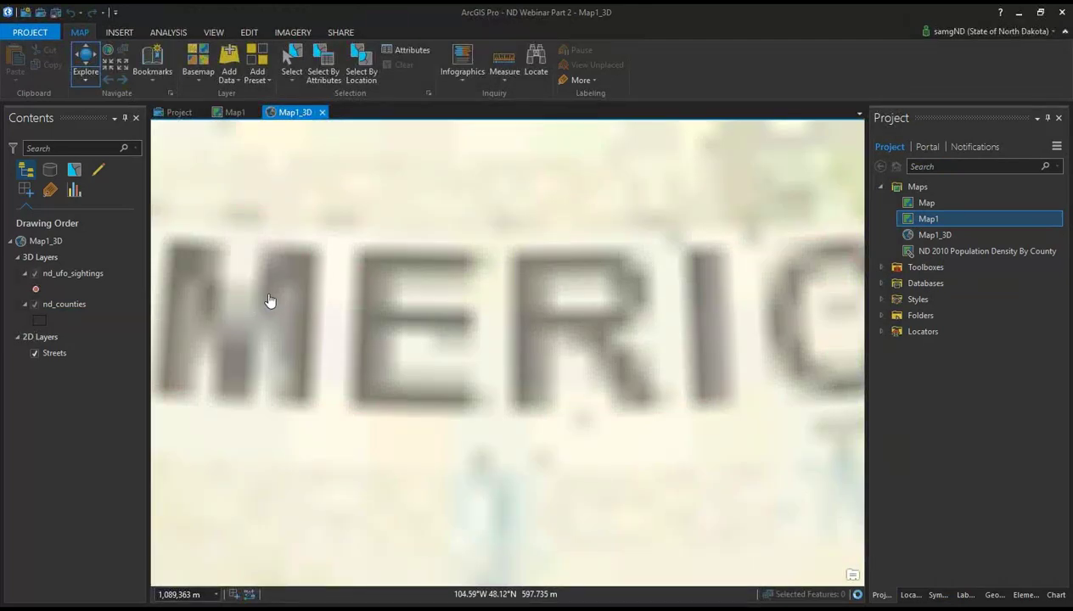
Step: Move nd_counties from 3D Layers into the 2D Layers group above Streets
click(61, 303)
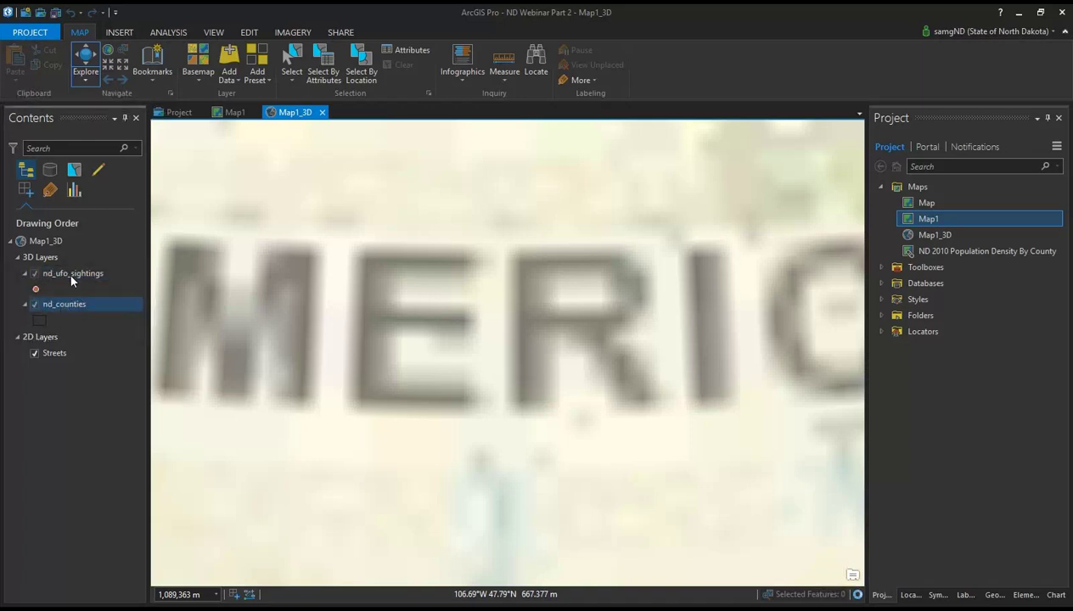
click(37, 257)
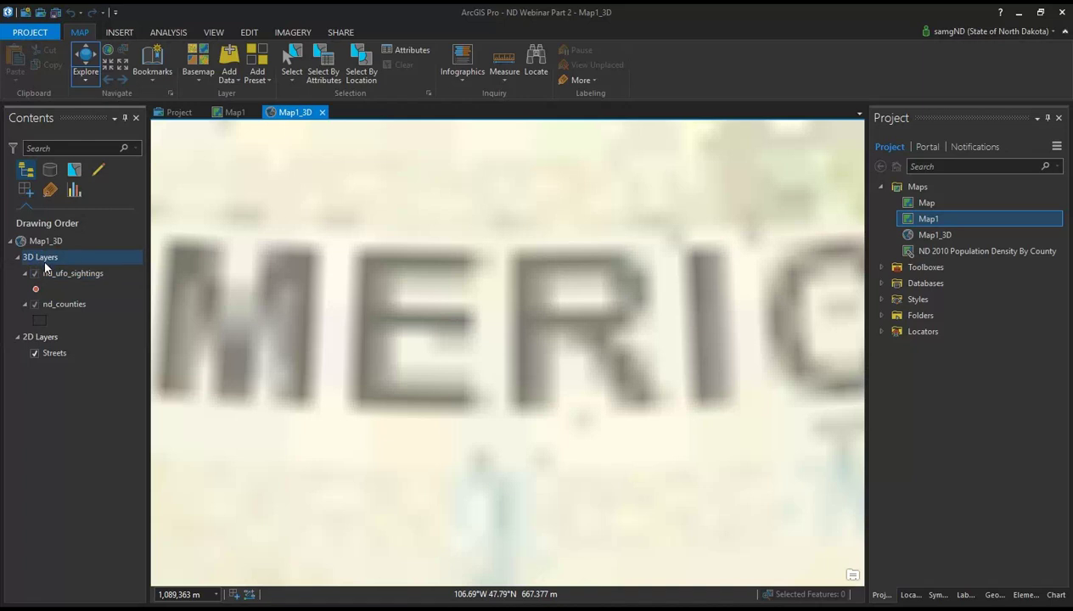
click(68, 308)
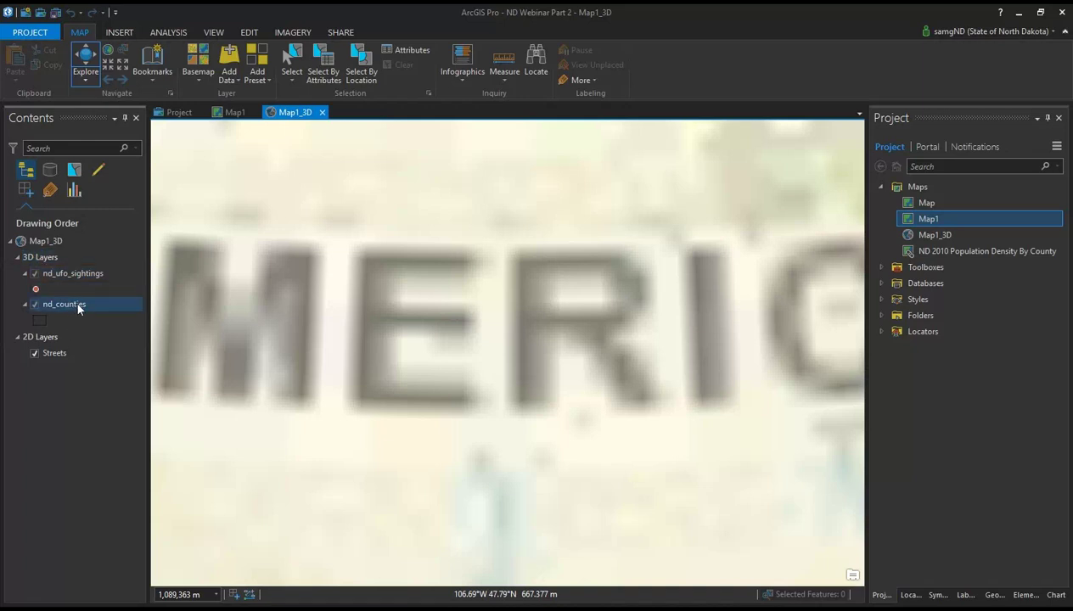
click(112, 259)
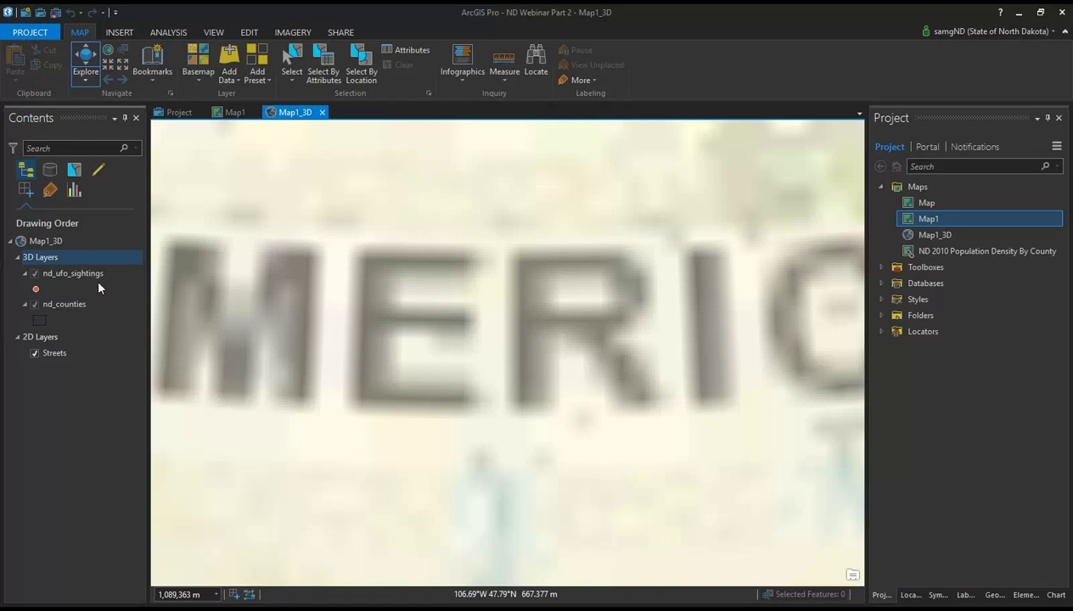
click(74, 307)
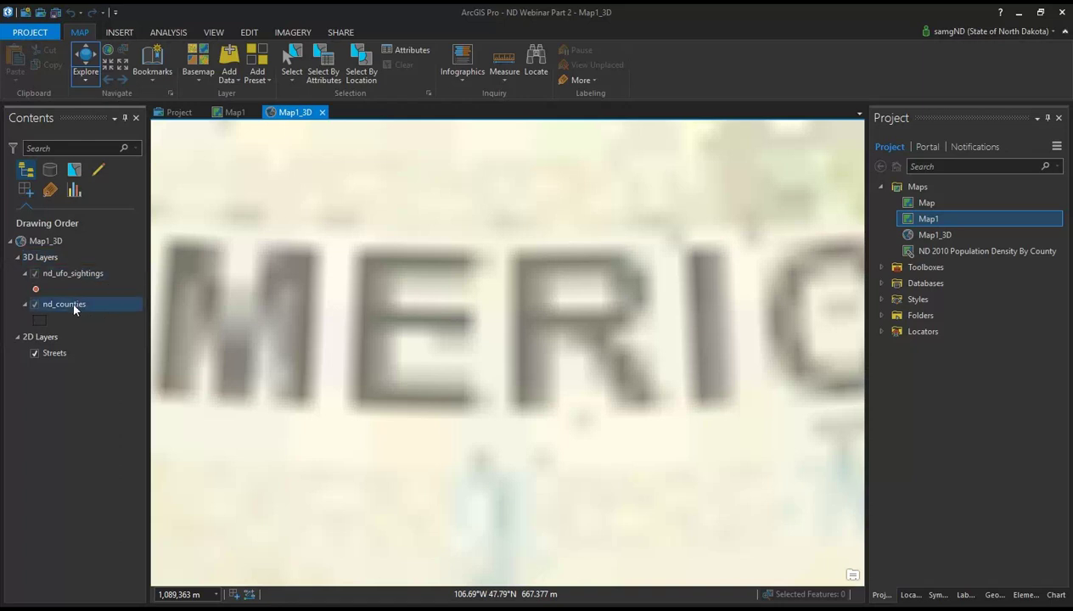
drag(74, 307, 44, 352)
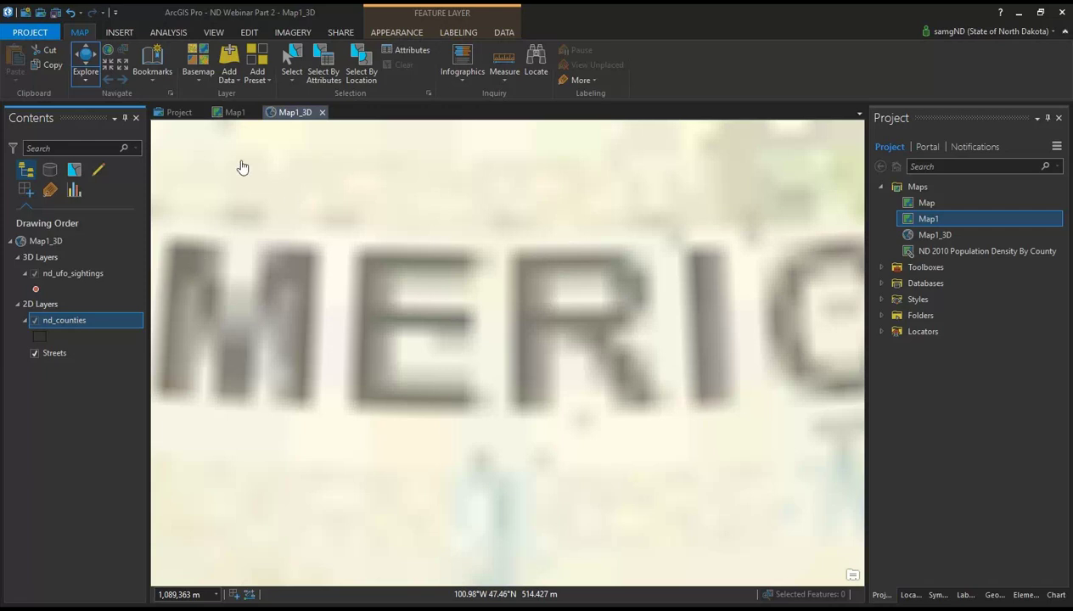
click(119, 32)
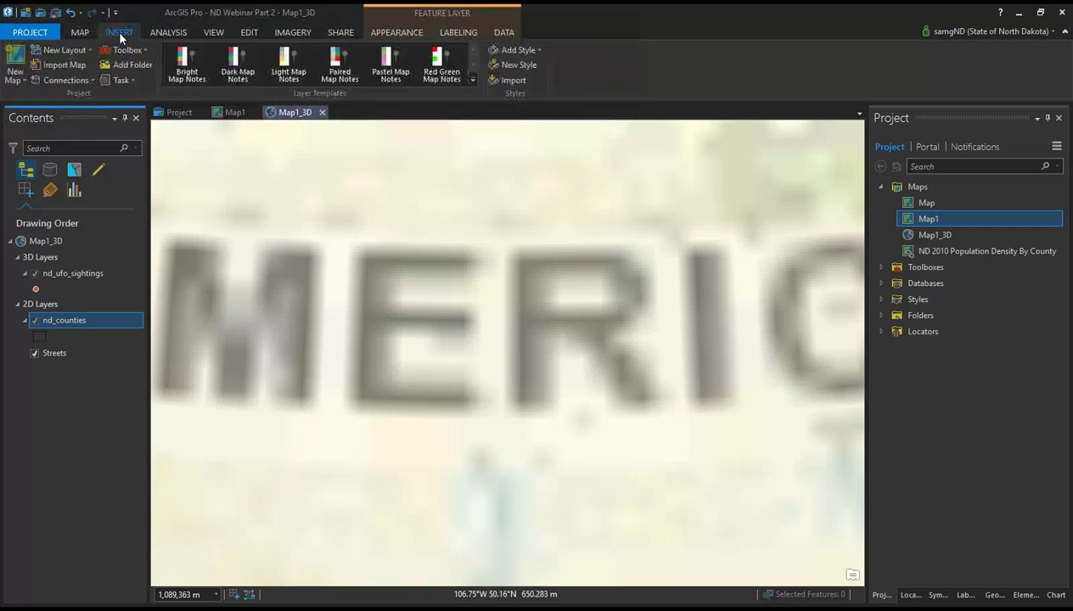
click(212, 33)
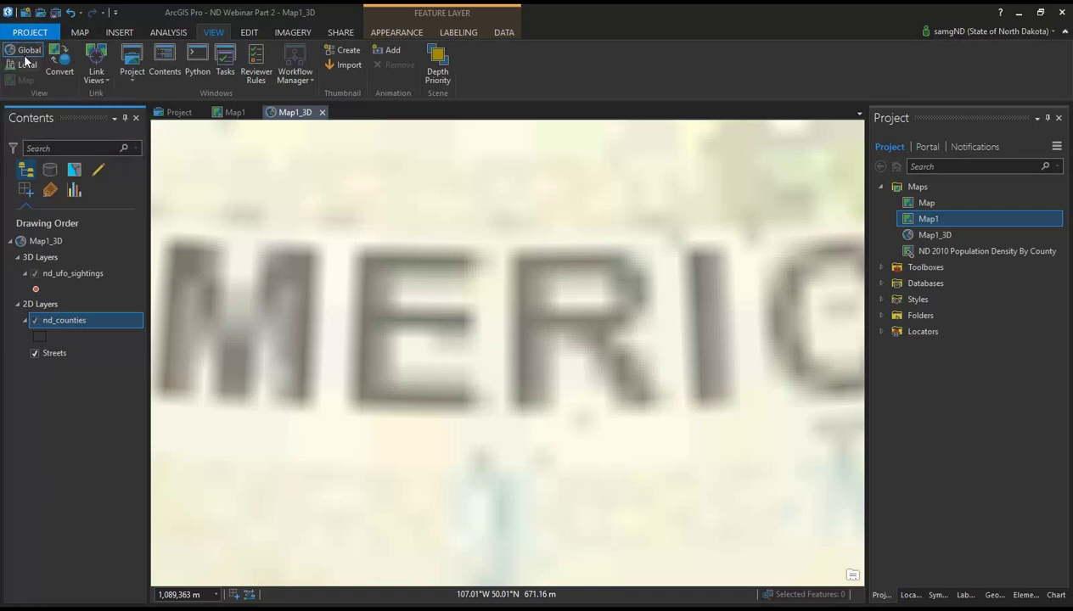
click(30, 34)
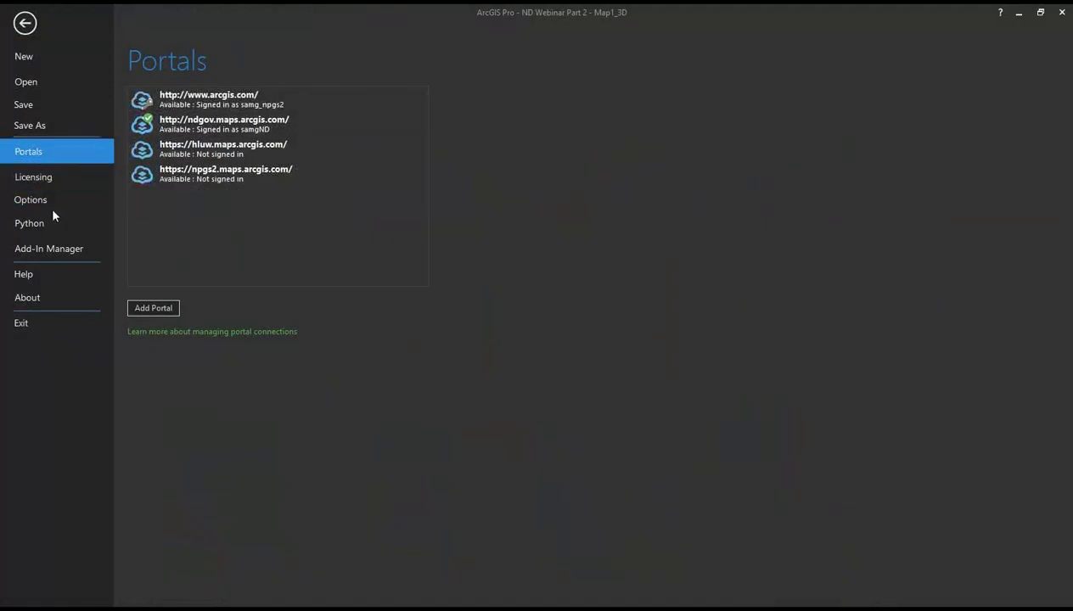
click(25, 23)
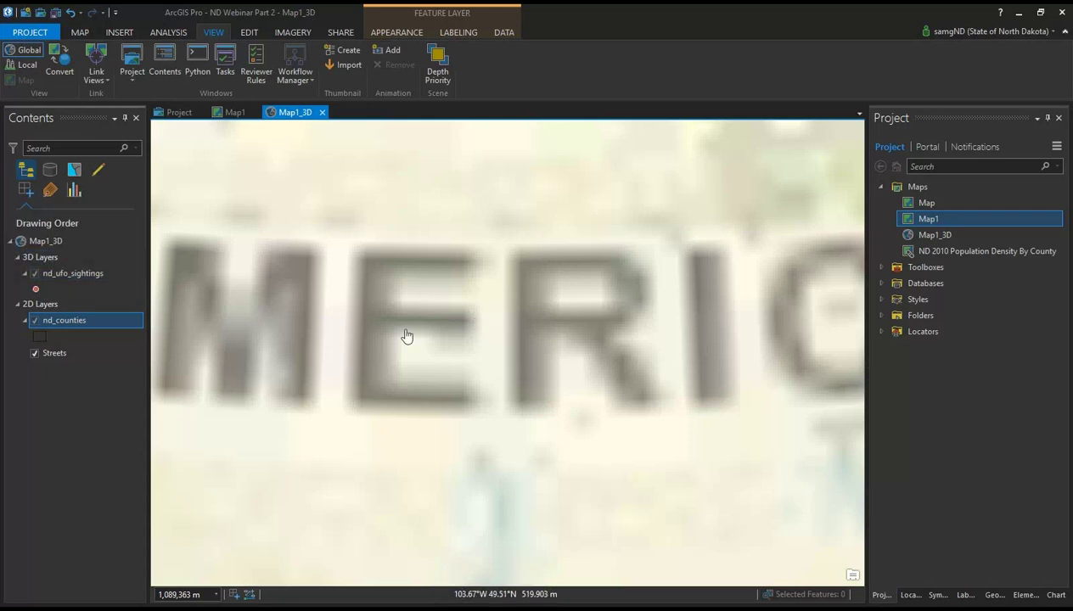
scroll(396, 348, down, 1)
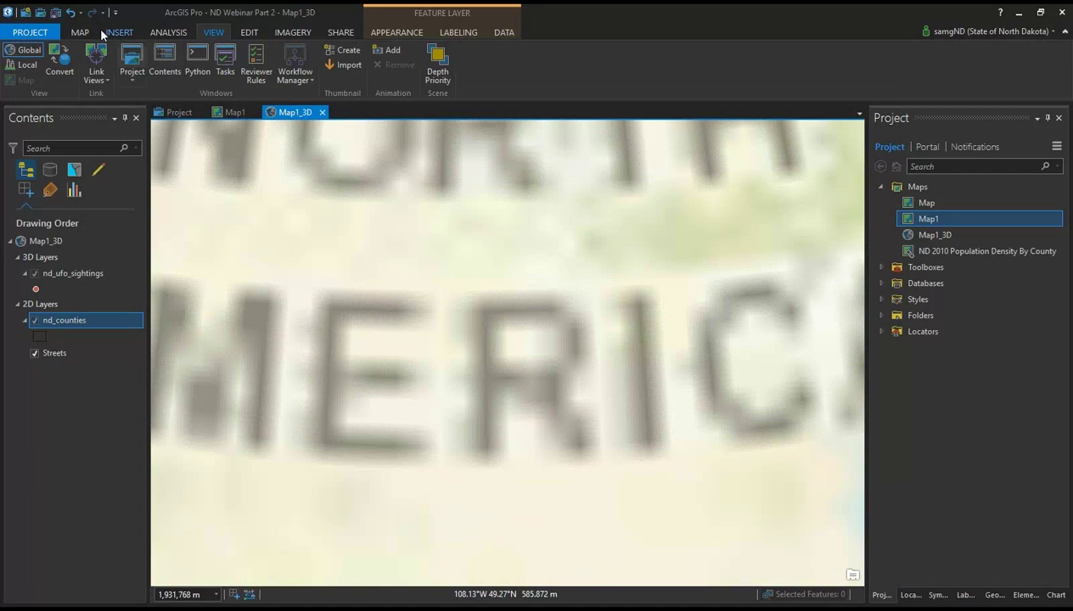
click(78, 403)
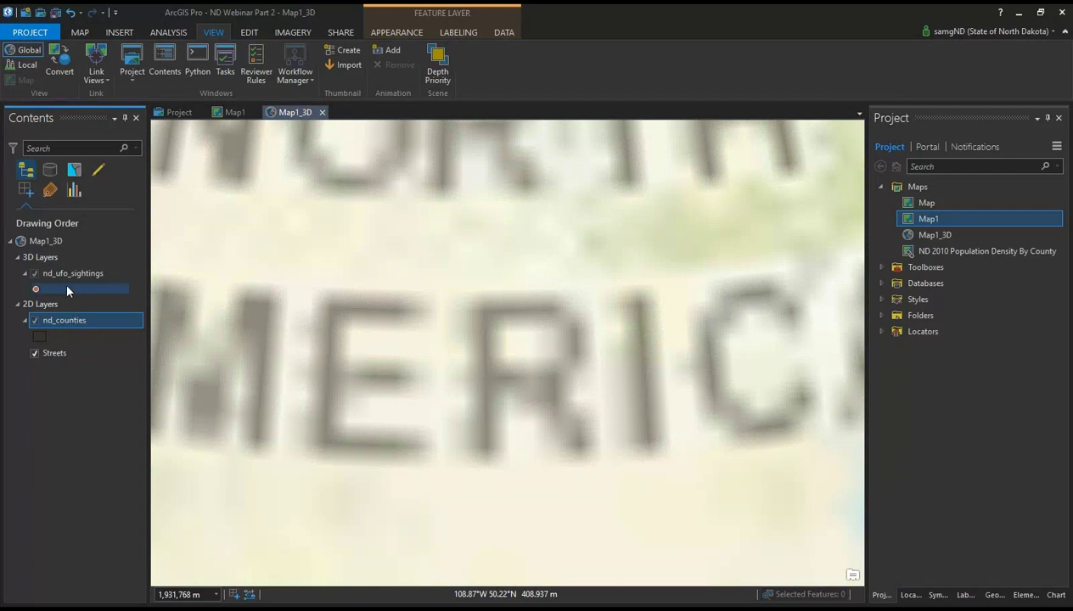
click(89, 277)
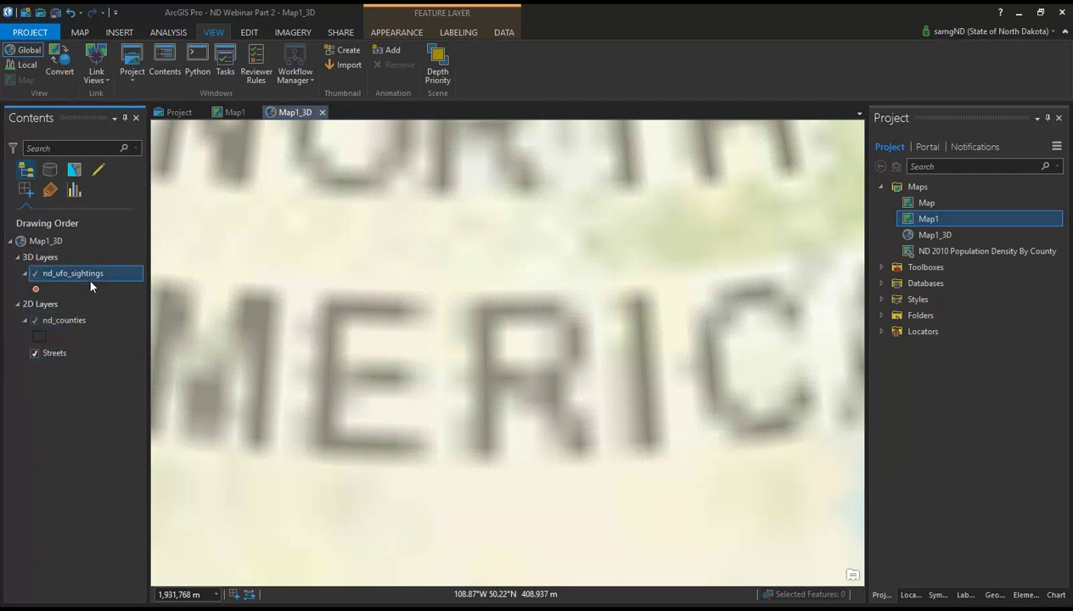
Step: Set the Out Beyond visibility limit of nd_ufo_sightings to <None>
click(400, 32)
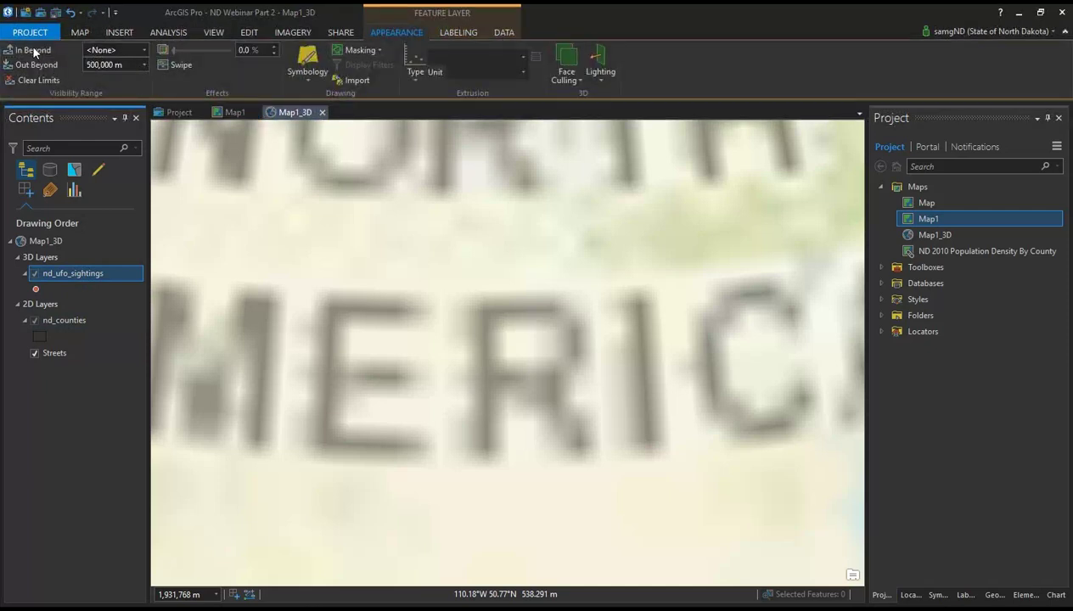
click(144, 64)
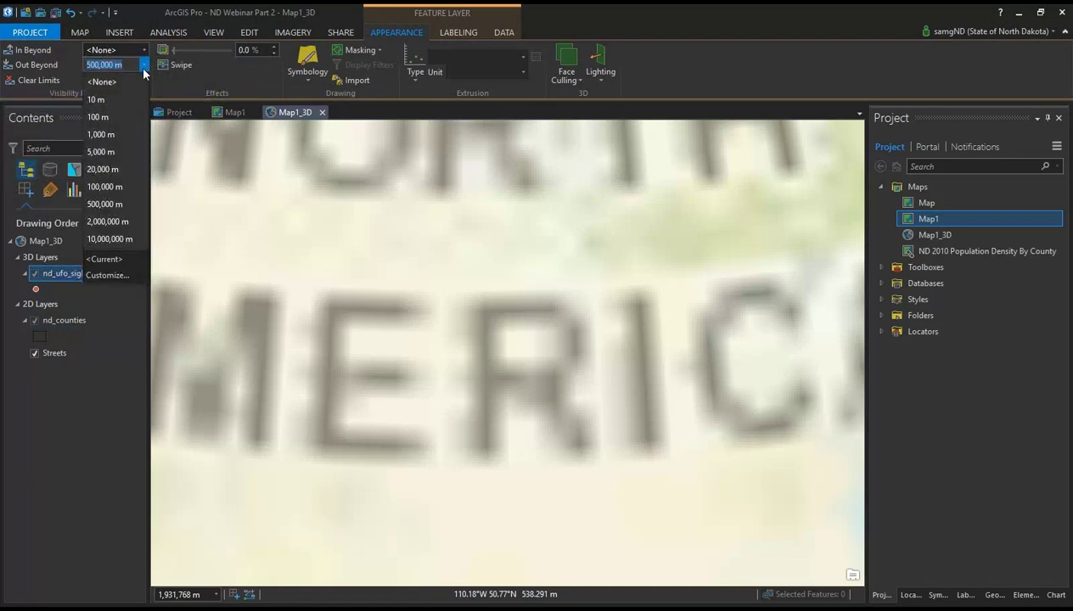
click(130, 82)
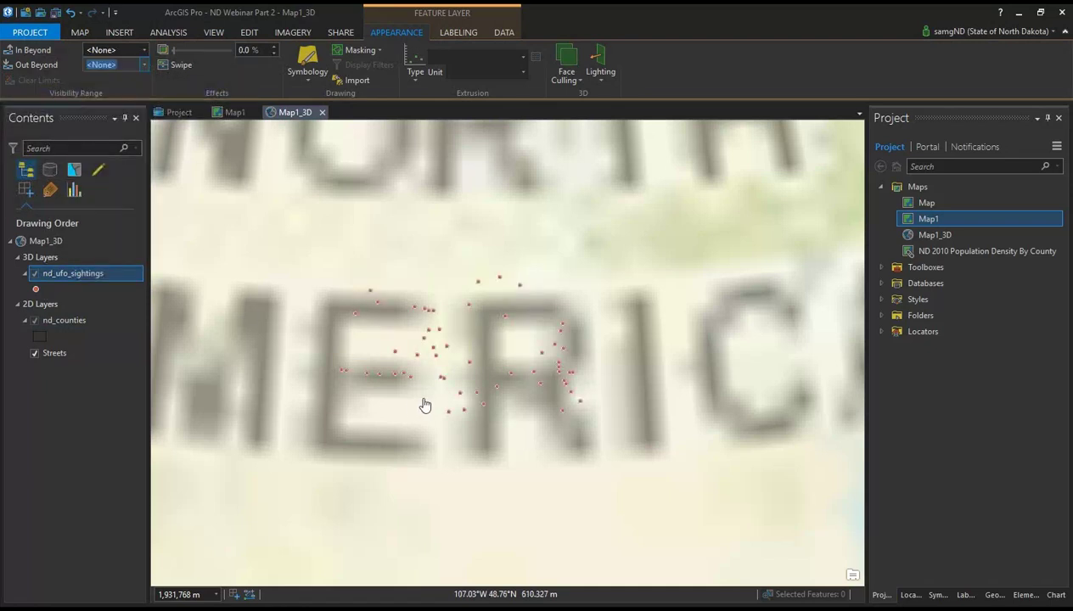
Step: Set nd_counties' Out Beyond limit to <None> and zoom in to see the county outlines
click(71, 321)
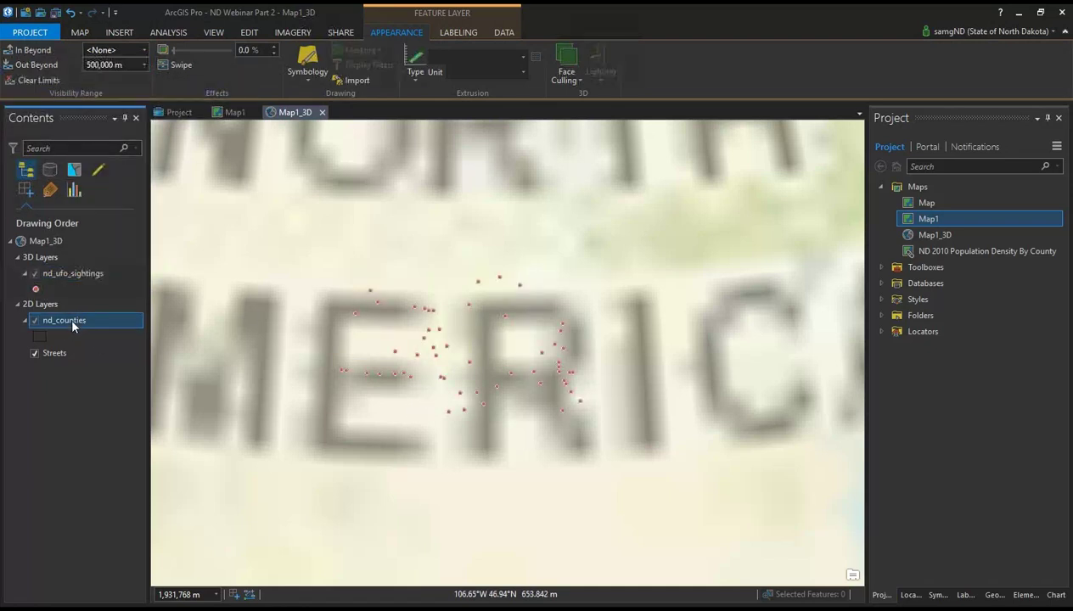
click(144, 64)
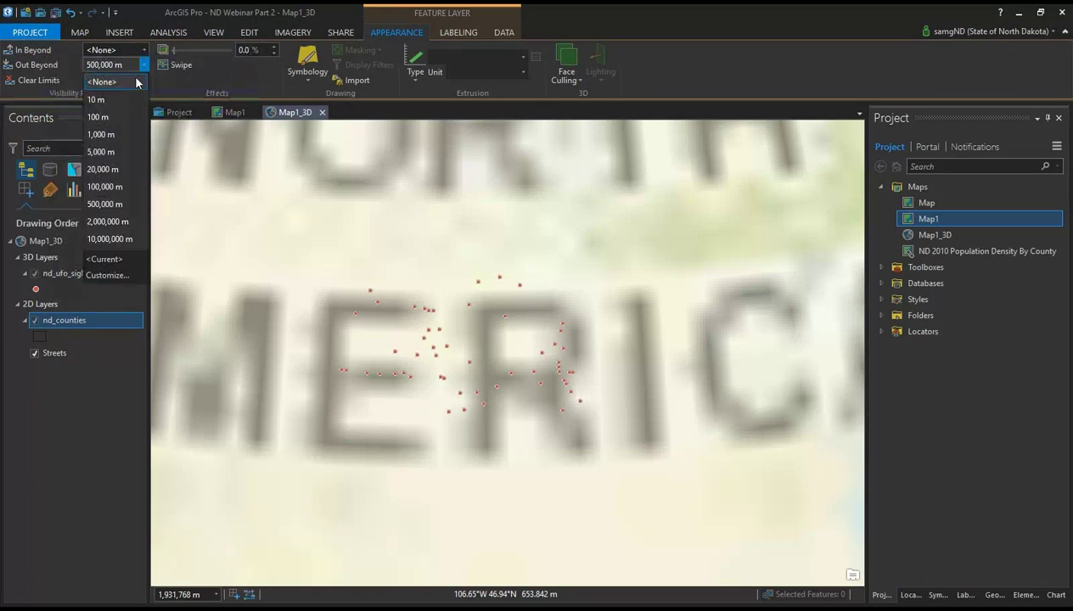
click(129, 82)
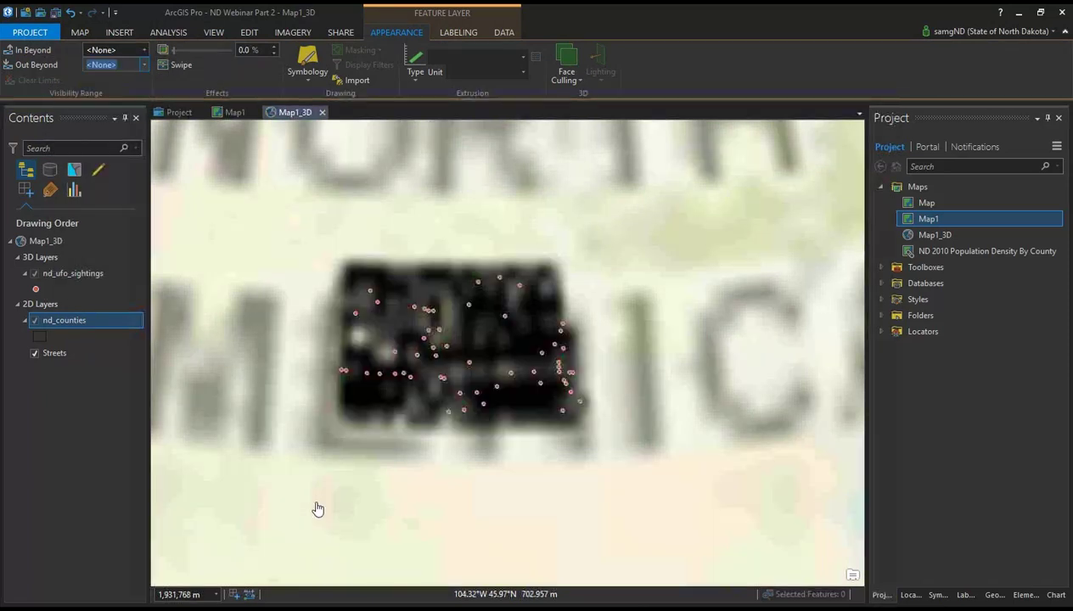
scroll(455, 397, up, 5)
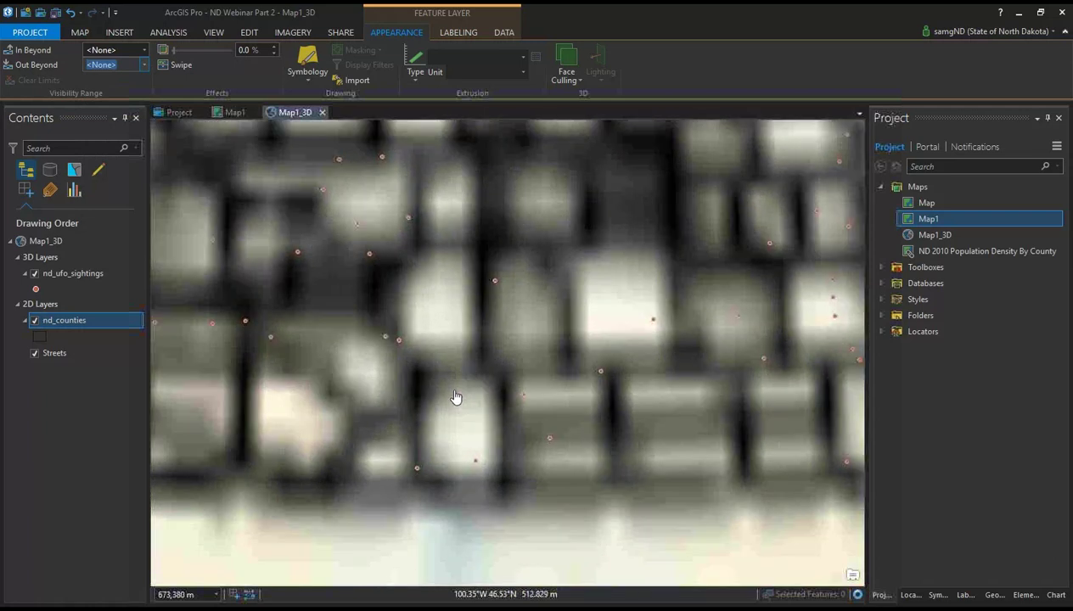
scroll(456, 398, up, 3)
drag(436, 507, 463, 372)
scroll(463, 496, up, 4)
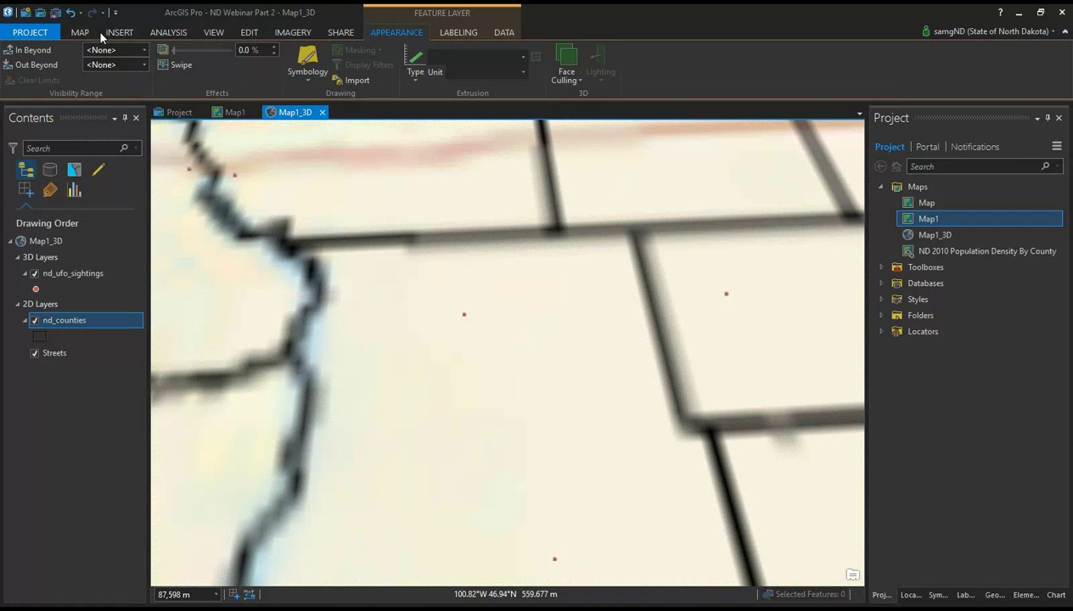
click(71, 34)
Step: Switch the scene's basemap to World Imagery
click(199, 66)
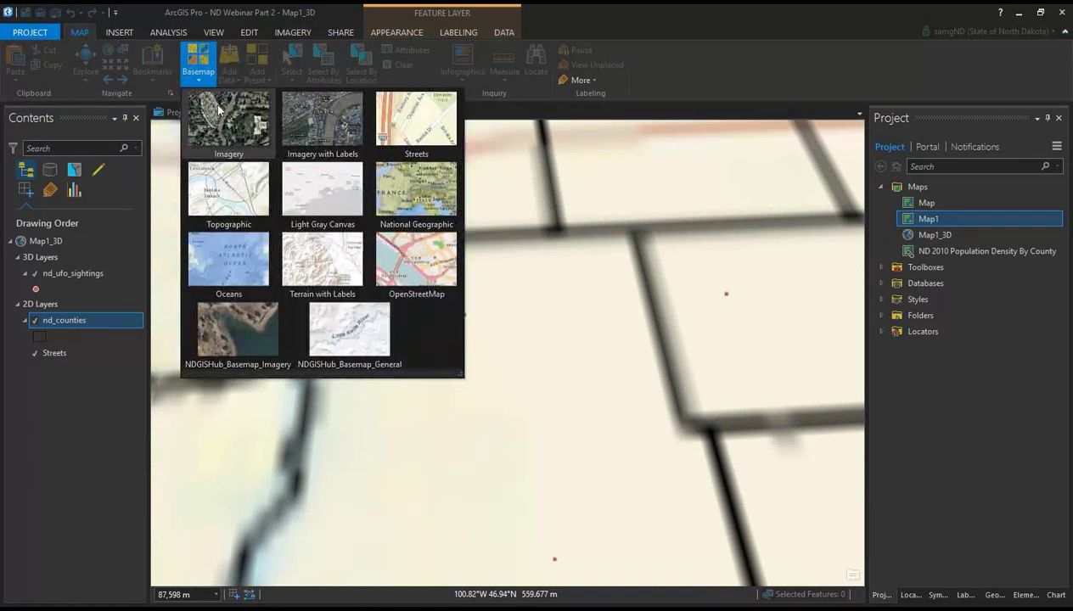
click(226, 140)
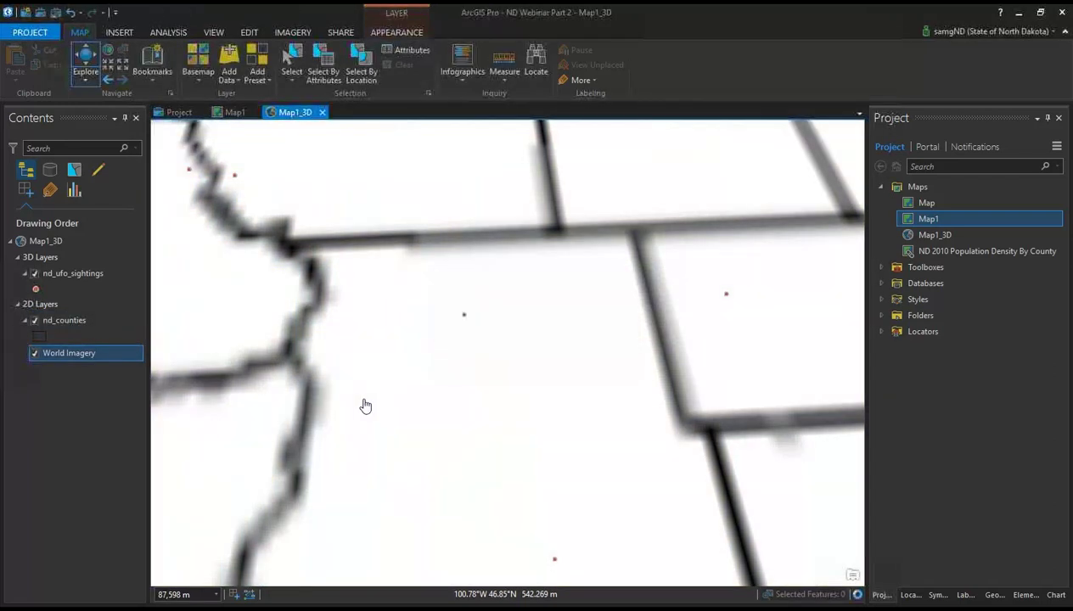
scroll(367, 406, down, 3)
scroll(418, 422, up, 5)
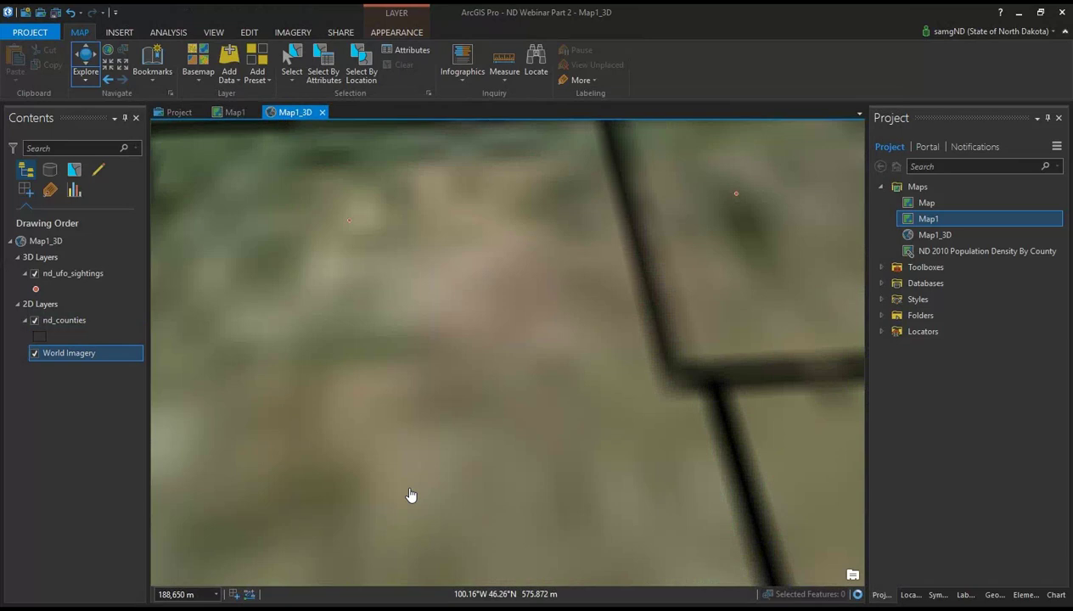
Step: Tilt and pan the scene over the counties and river, then select nd_ufo_sightings
drag(410, 495, 376, 386)
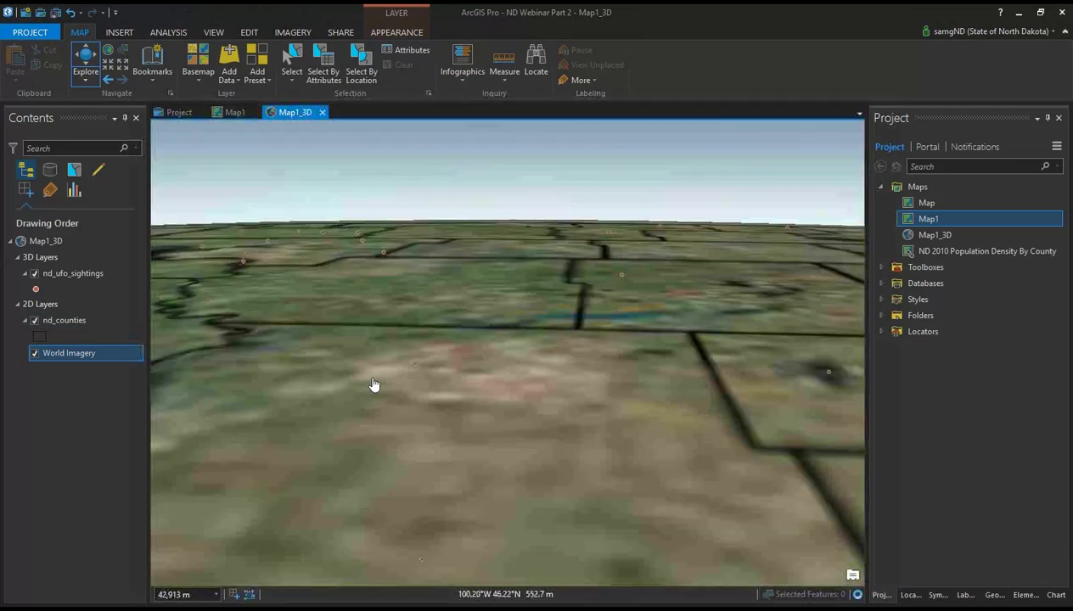
drag(365, 342, 474, 388)
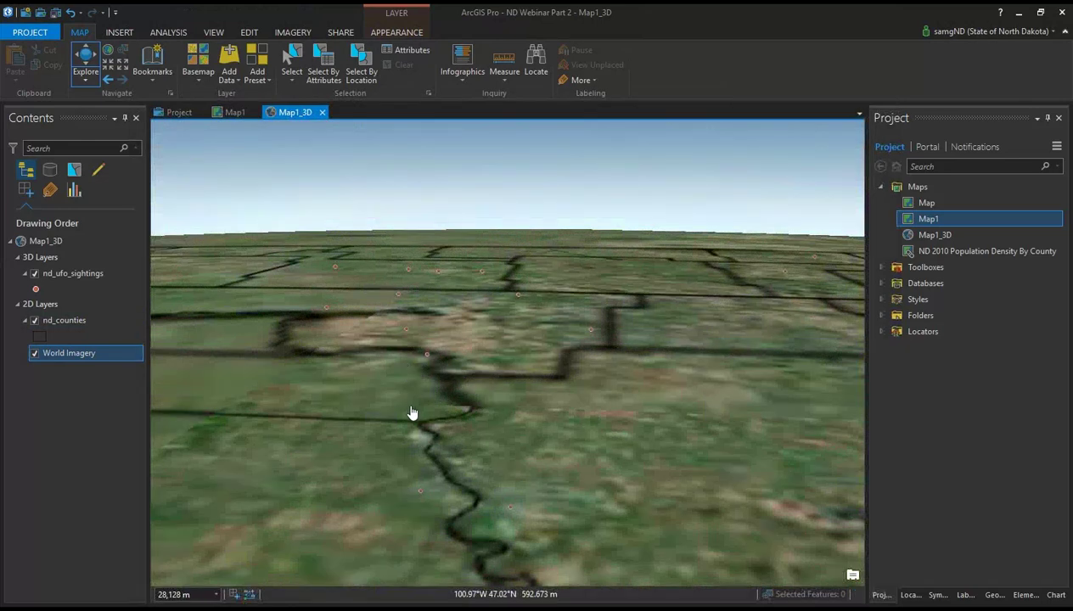
drag(409, 388, 414, 432)
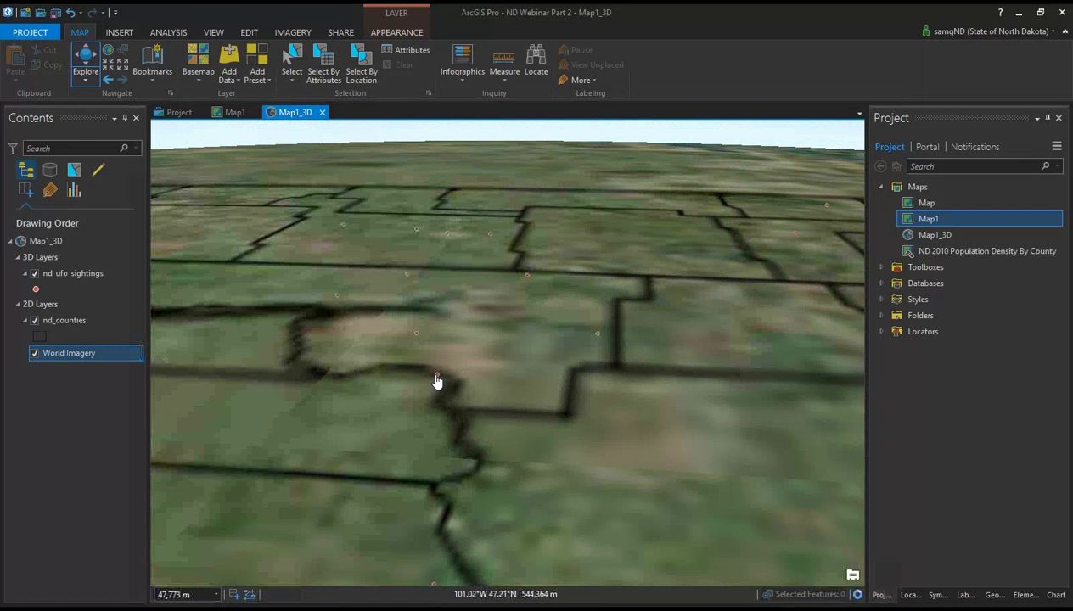
scroll(436, 382, up, 1)
scroll(432, 383, up, 1)
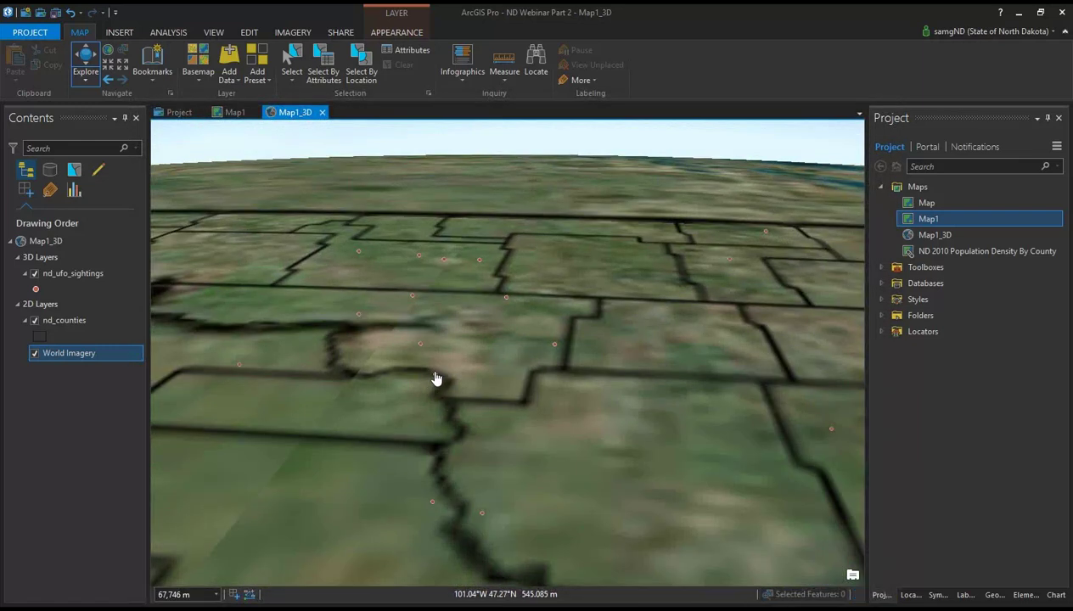
click(80, 274)
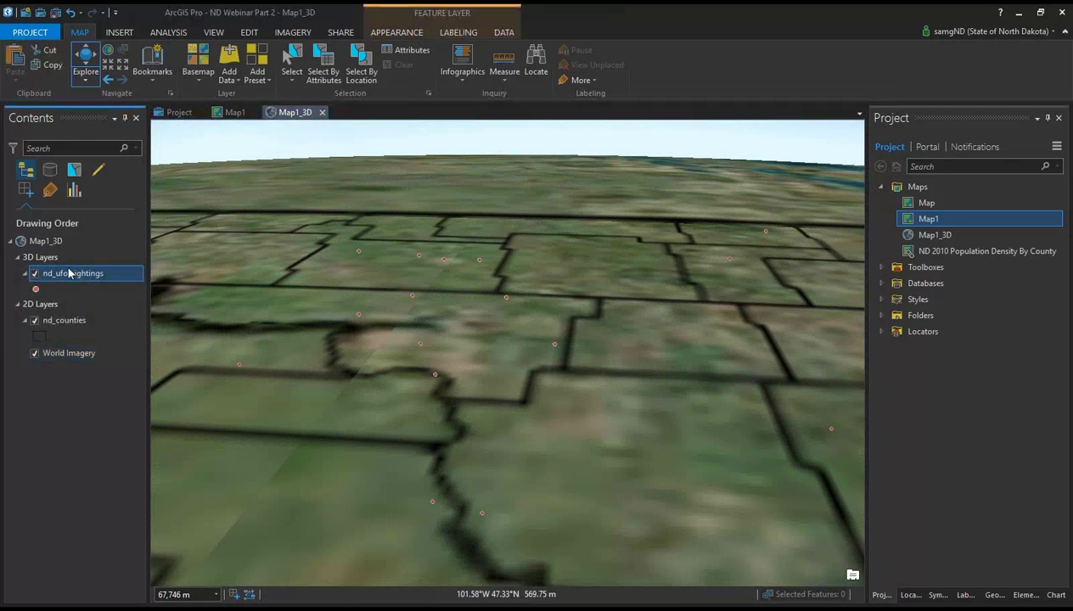
Step: Change the nd_ufo_sightings point symbol to the ArcGIS 3D Sphere
click(937, 594)
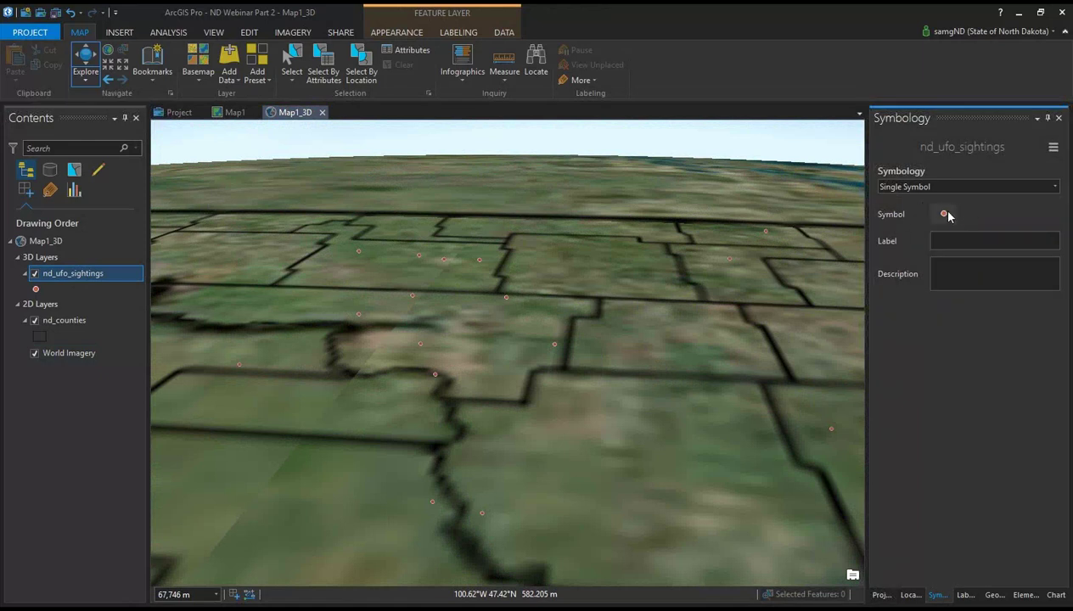
click(944, 214)
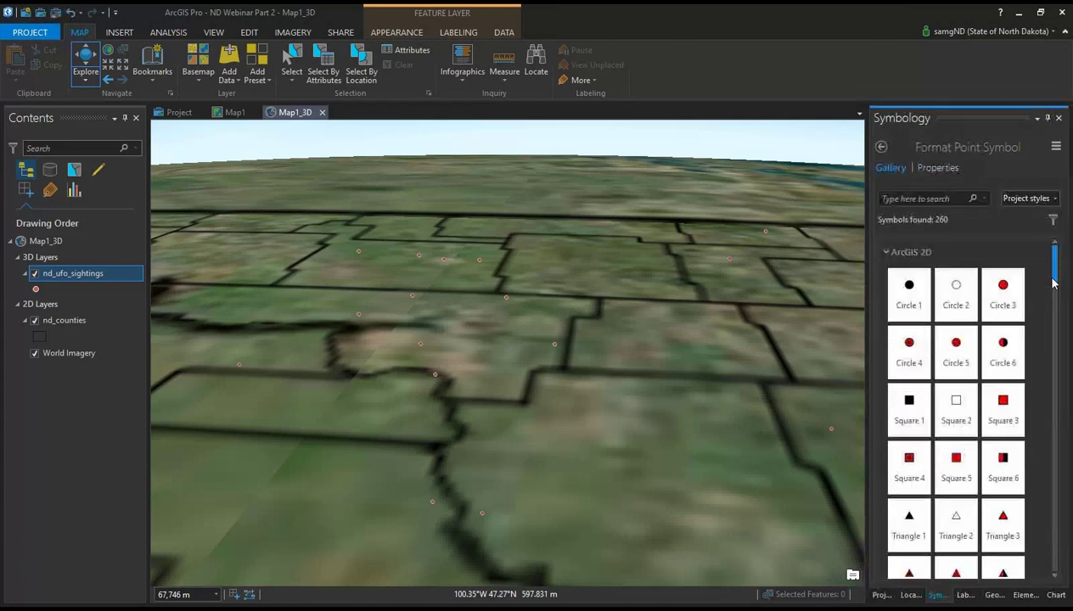
drag(1053, 263, 1056, 597)
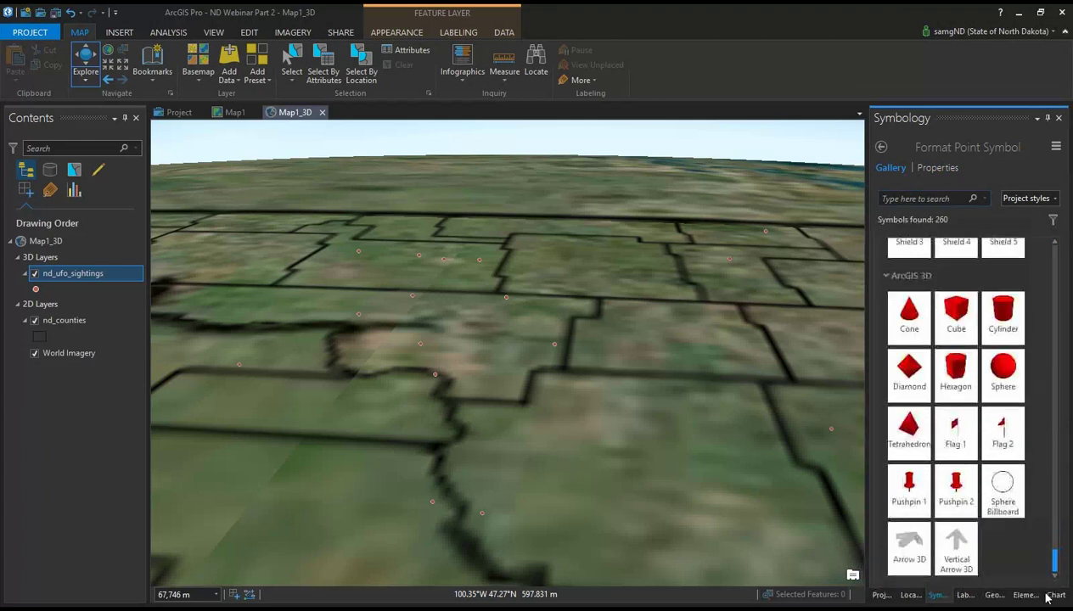
click(986, 384)
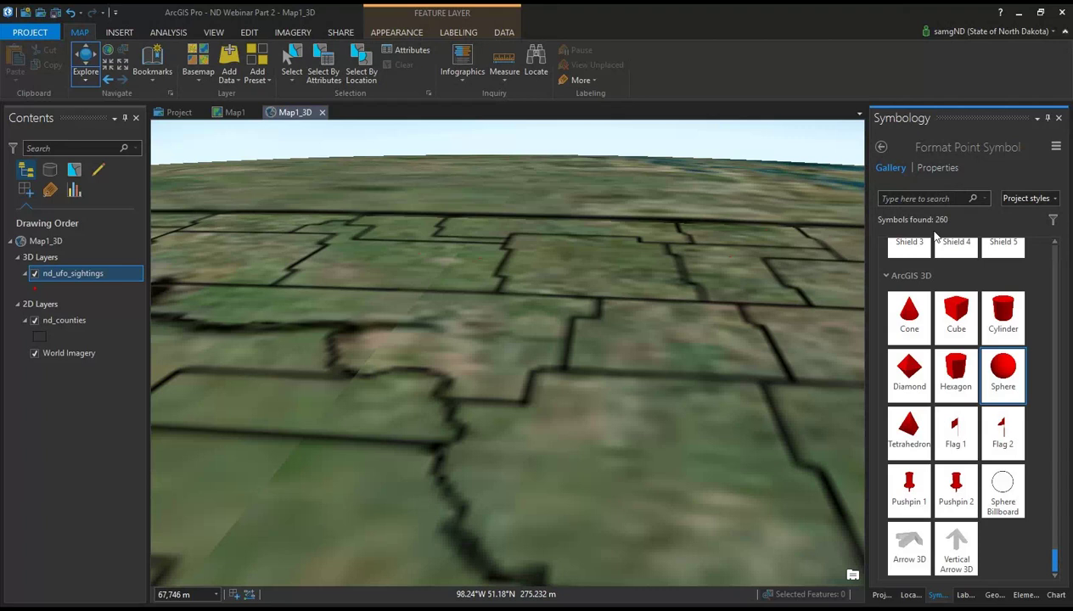
Step: Raise the sphere size to 10 pt, apply it, and pan across the red points
click(938, 168)
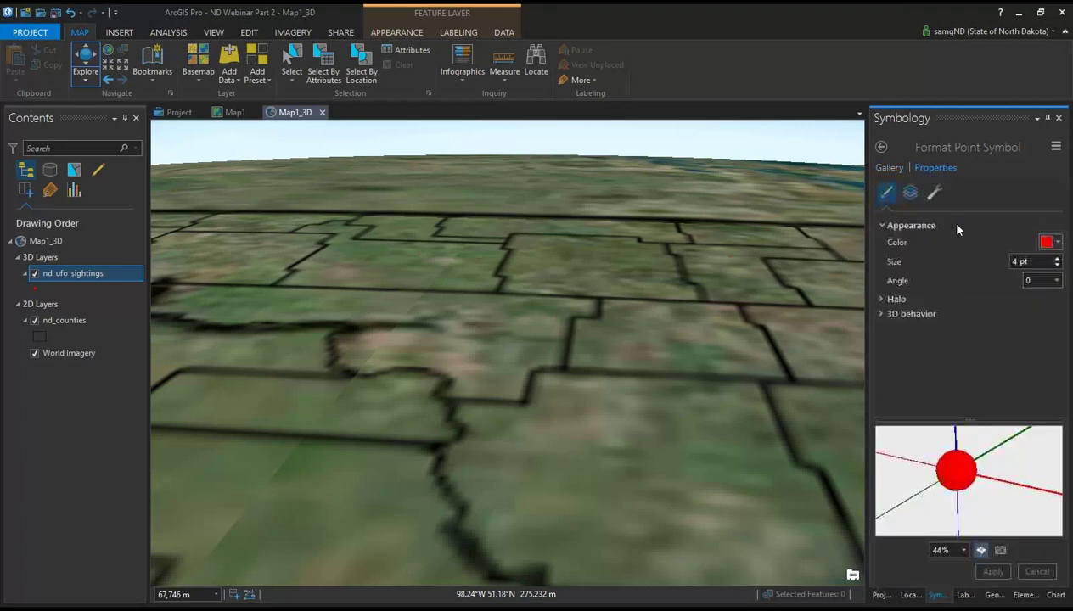
click(1058, 260)
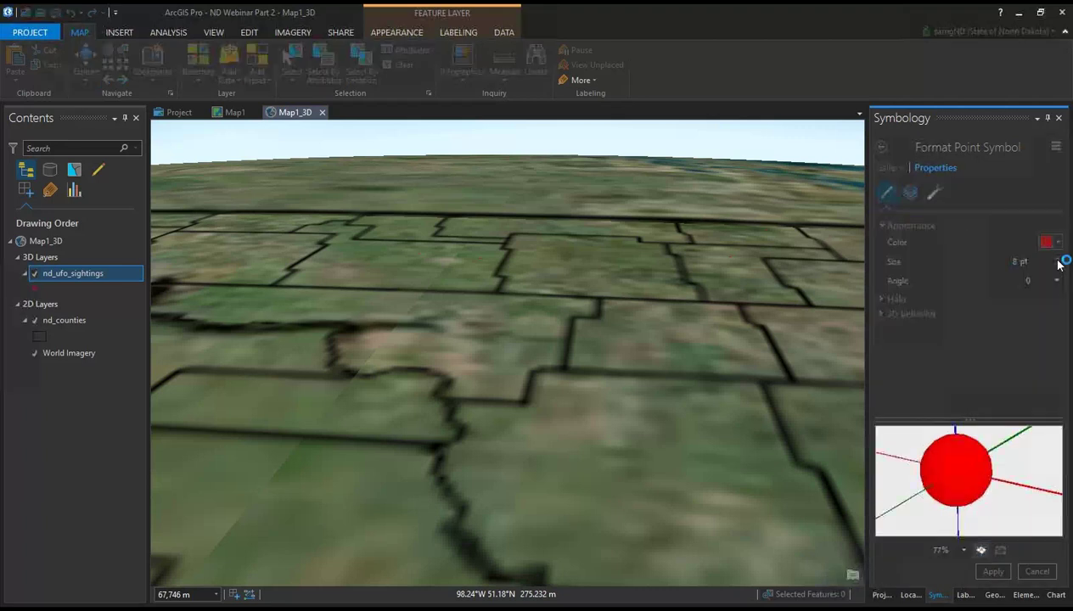
click(1058, 260)
click(1058, 260)
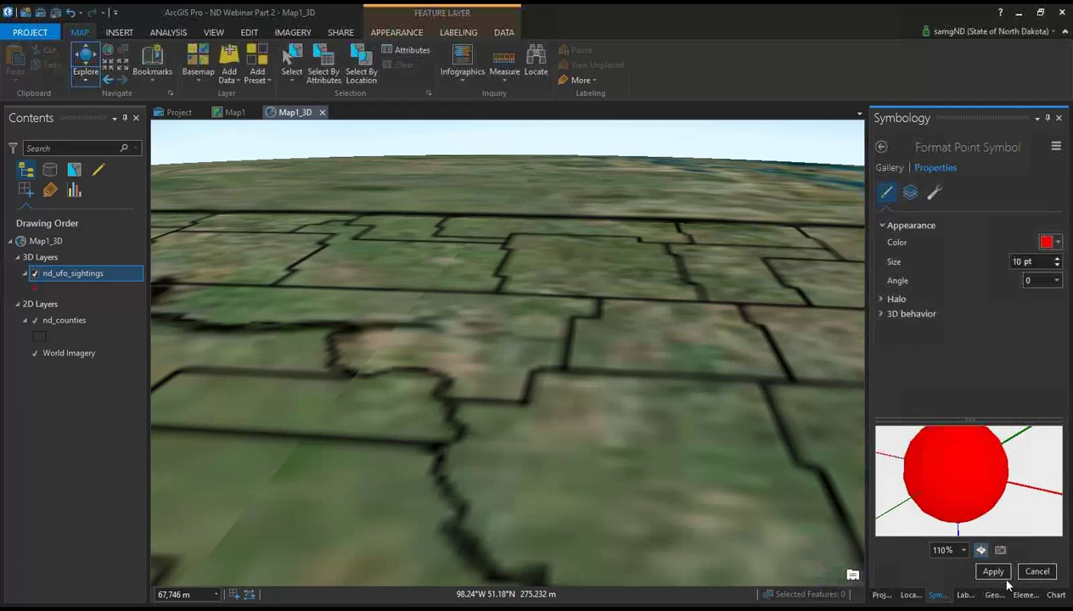
click(993, 572)
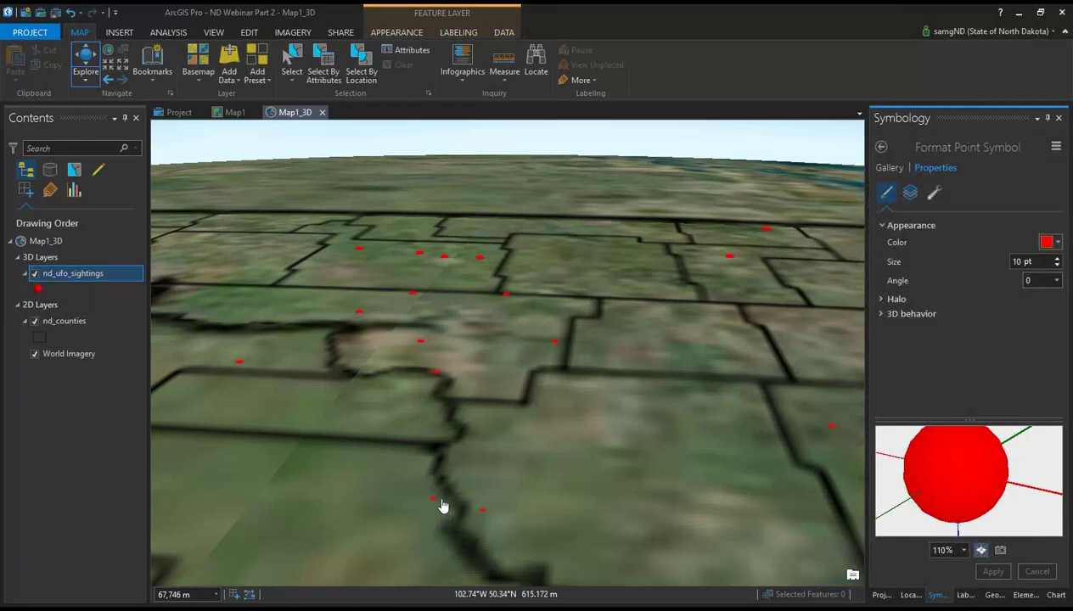
drag(747, 434, 527, 431)
drag(307, 422, 627, 442)
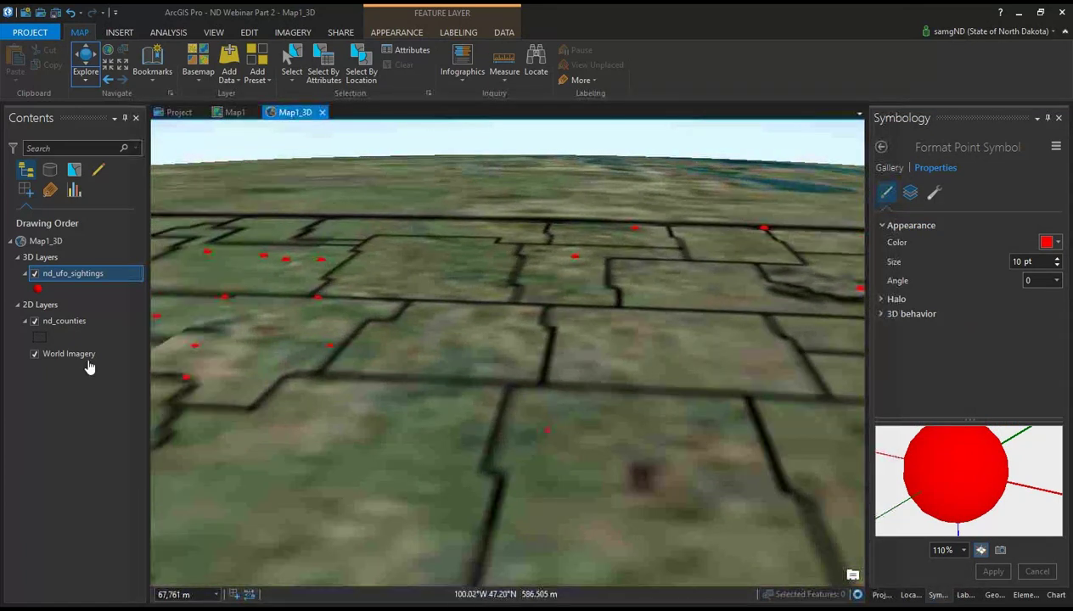
click(395, 33)
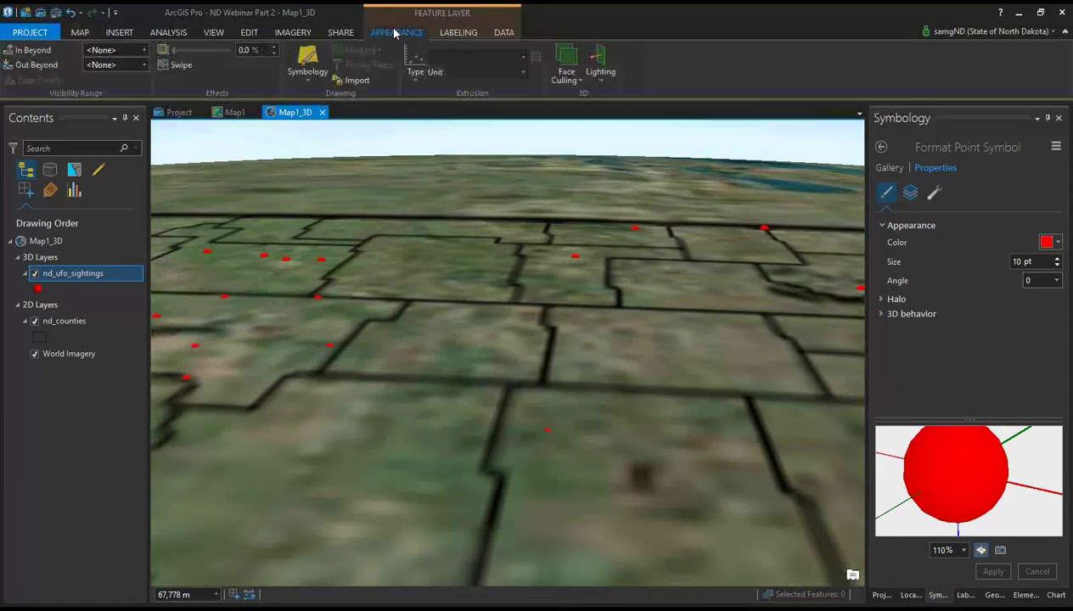
Step: In nd_ufo_sightings Layer Properties, place the features relative to the ground
right_click(69, 288)
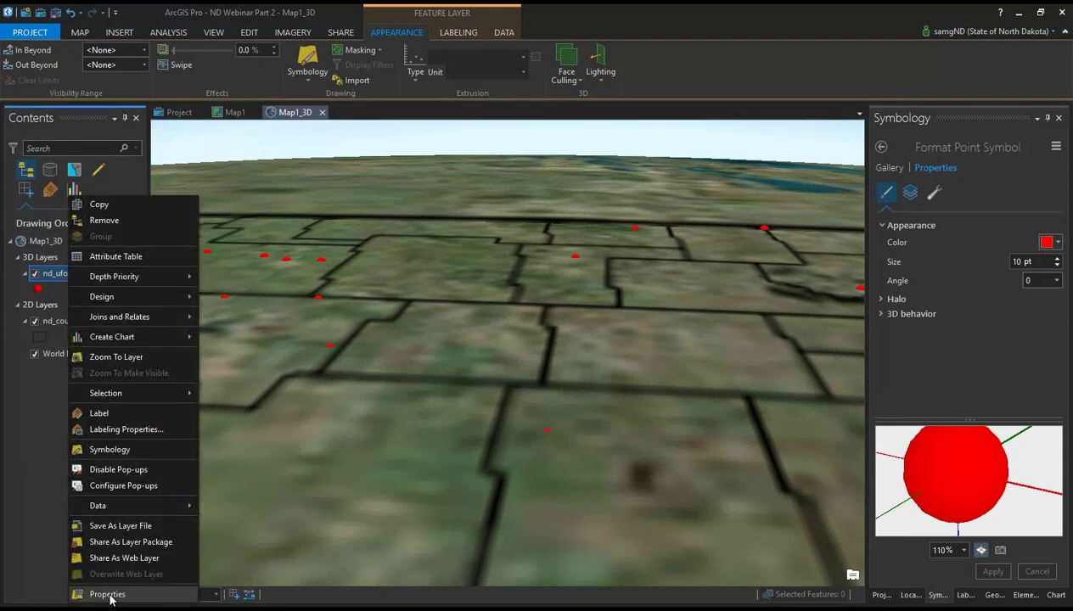
click(107, 594)
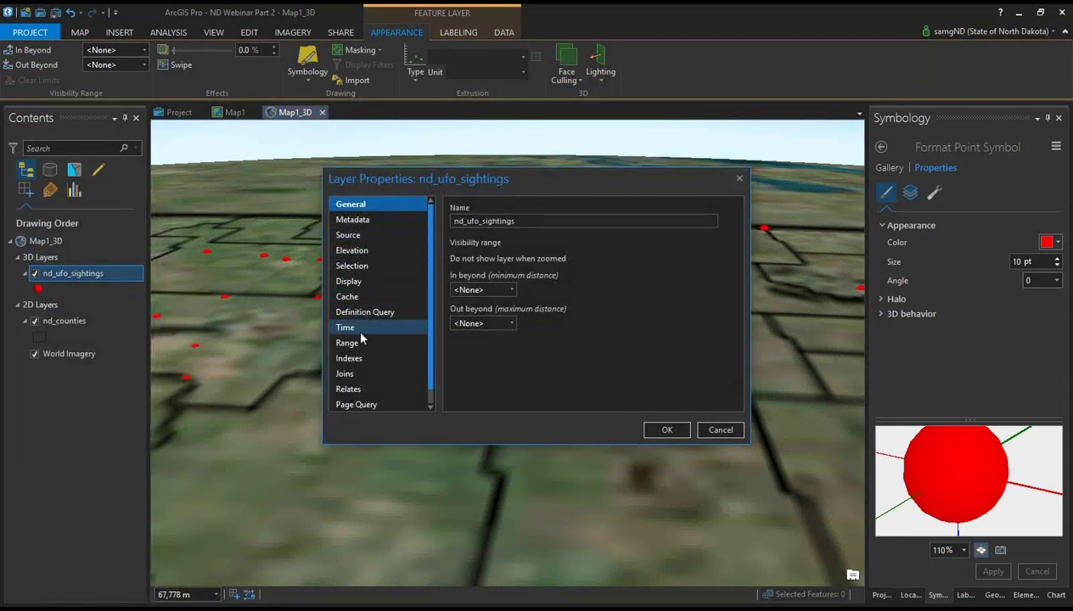
click(361, 249)
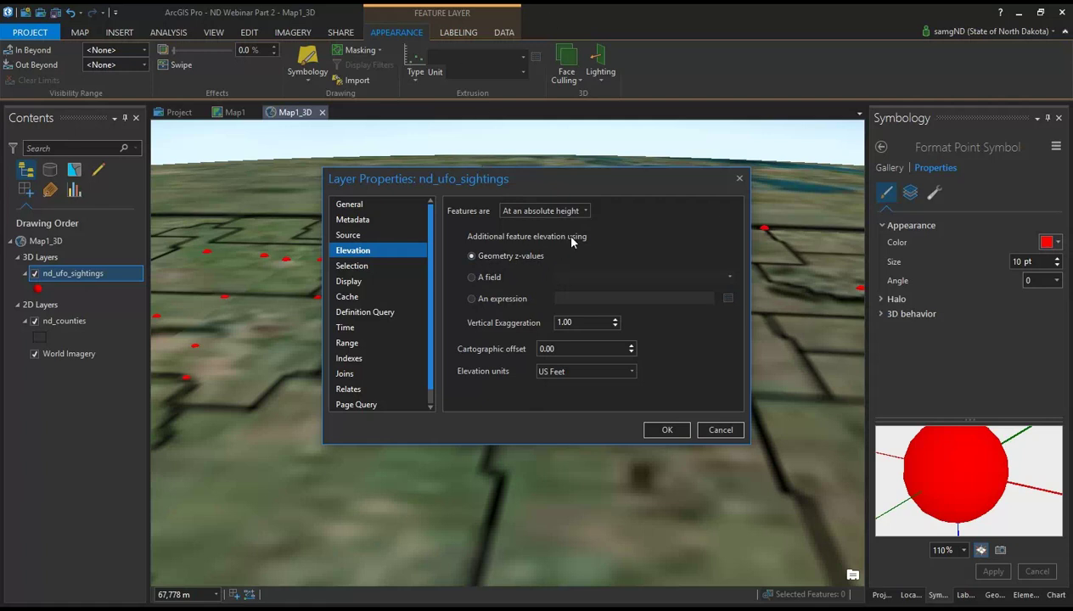
click(472, 277)
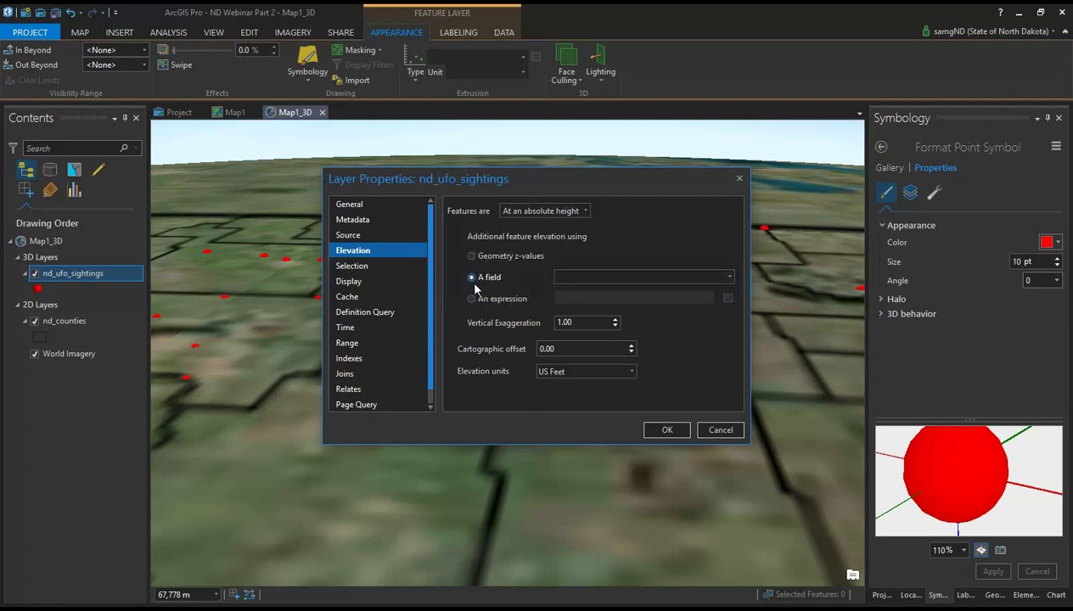
click(552, 210)
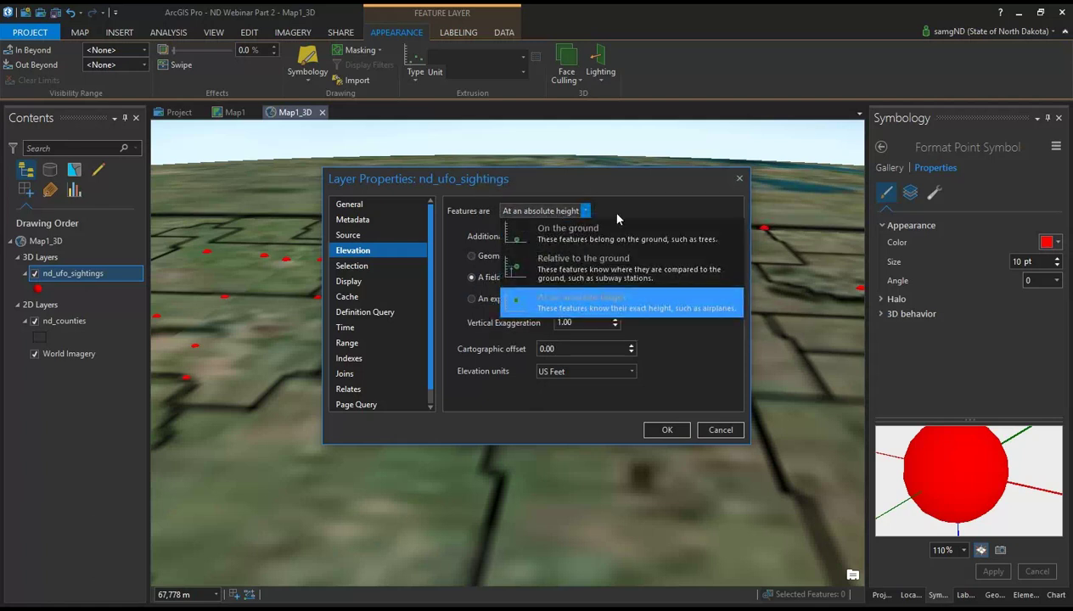
click(560, 267)
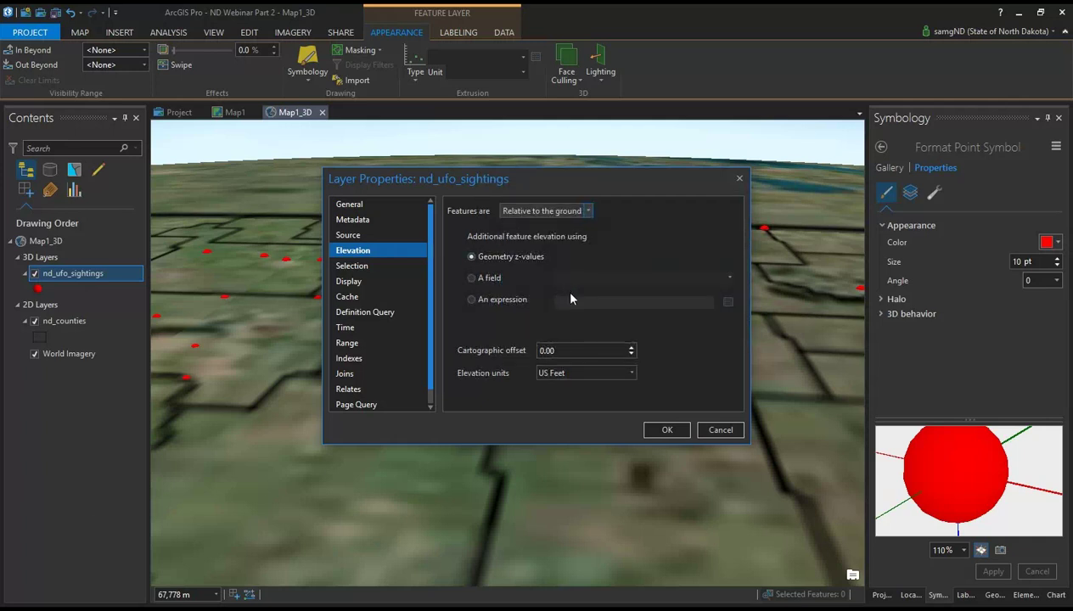
Step: Take elevation from the ALTITUDE field in US Feet and confirm with OK
click(473, 279)
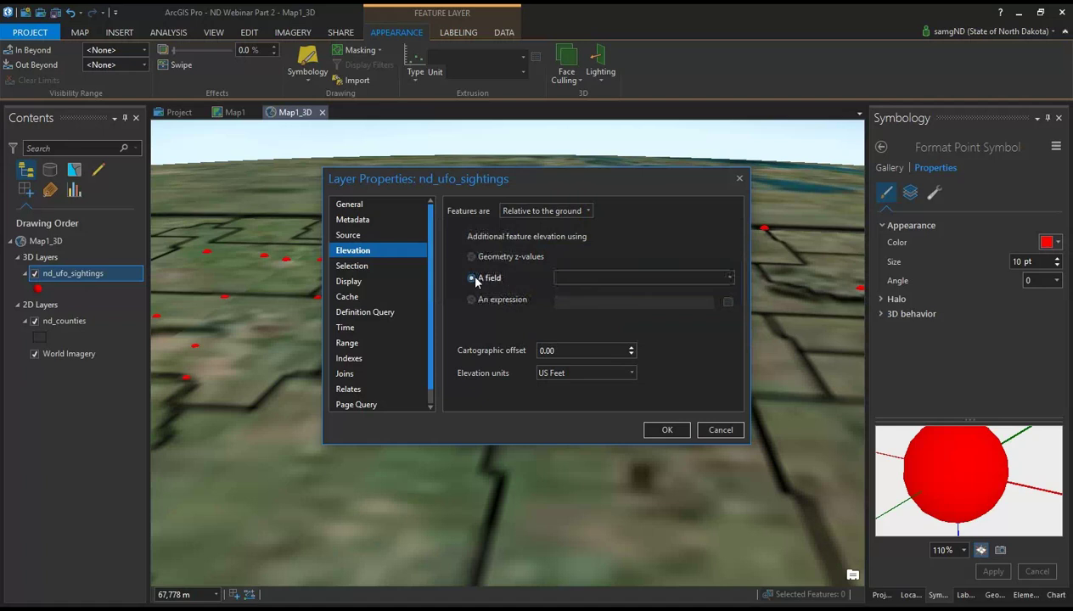
click(729, 278)
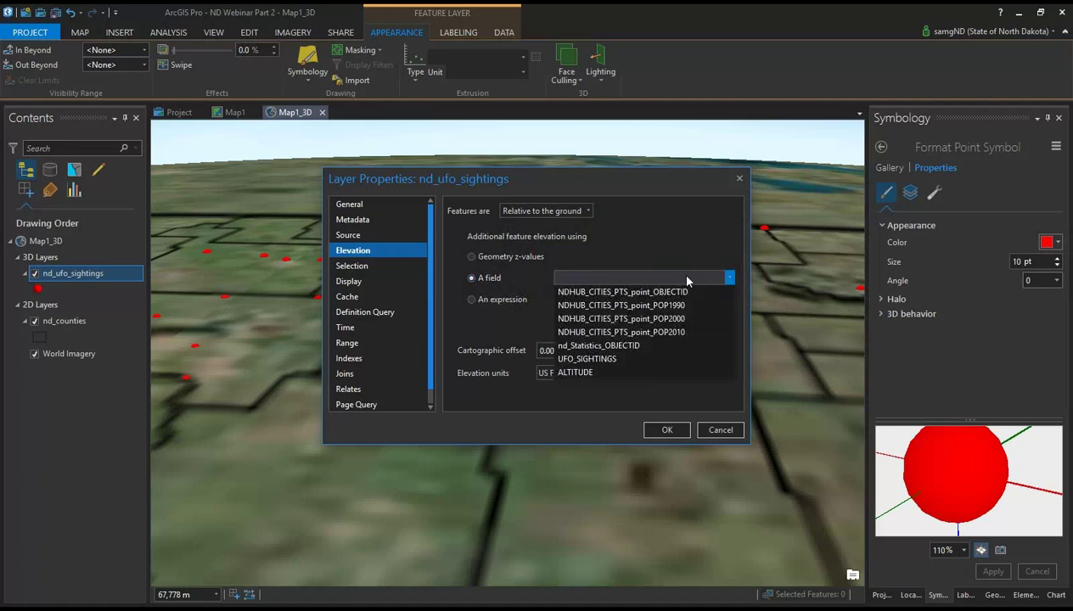
click(611, 373)
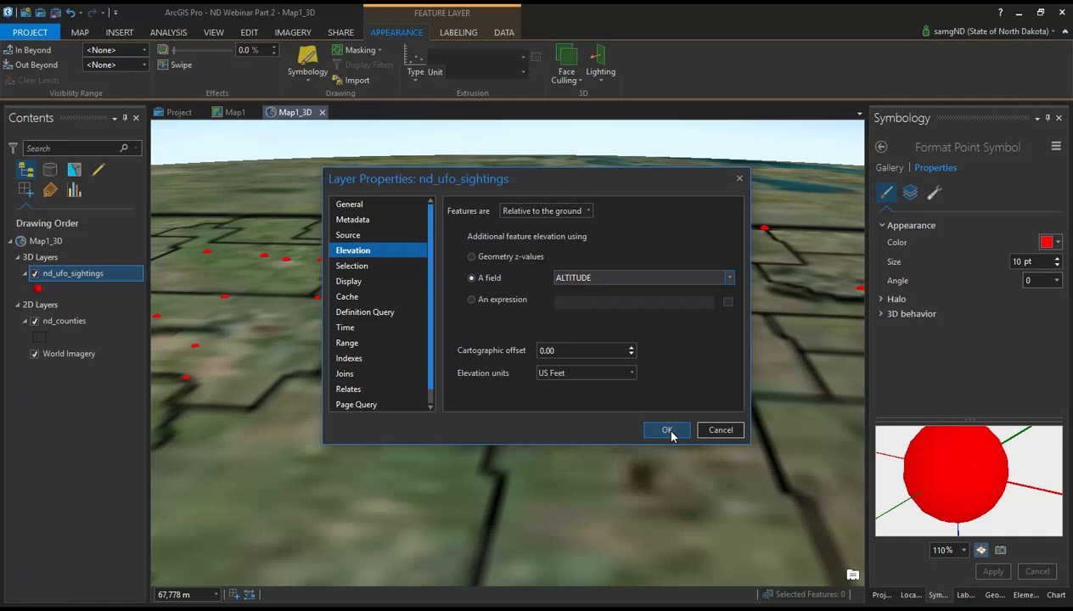
click(668, 431)
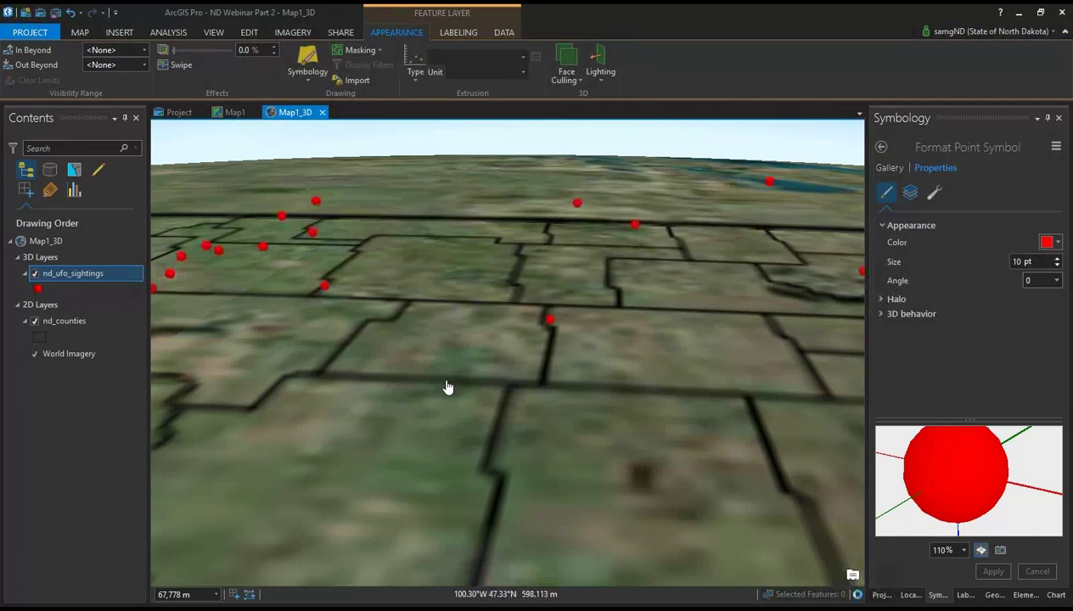
Step: Zoom and tilt the scene, then view and close one sighting point's pop-up
scroll(449, 393, down, 3)
scroll(501, 397, up, 3)
drag(535, 424, 531, 312)
scroll(556, 389, up, 3)
click(496, 297)
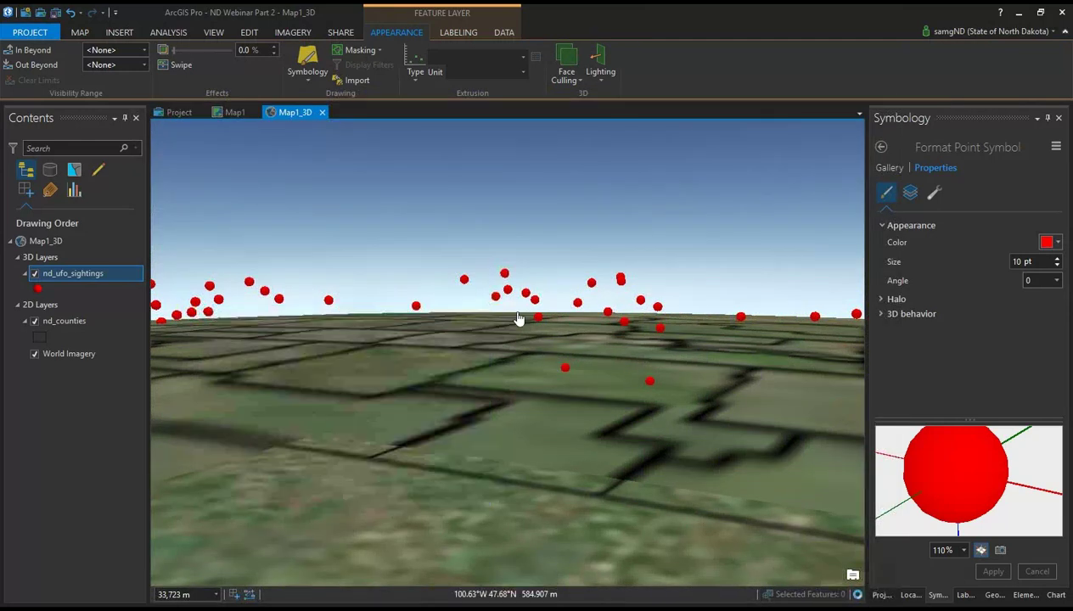
click(483, 312)
Step: Frame the county grid, switch off nd_ufo_sightings, and select nd_counties
drag(735, 332, 628, 297)
scroll(628, 297, down, 3)
drag(700, 267, 467, 338)
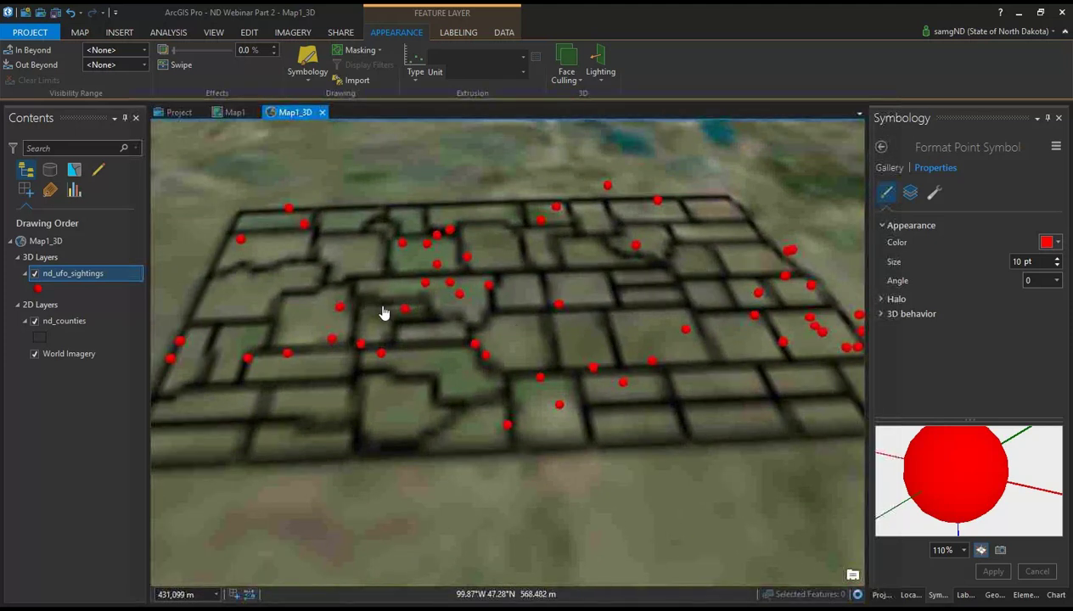
click(41, 277)
click(35, 275)
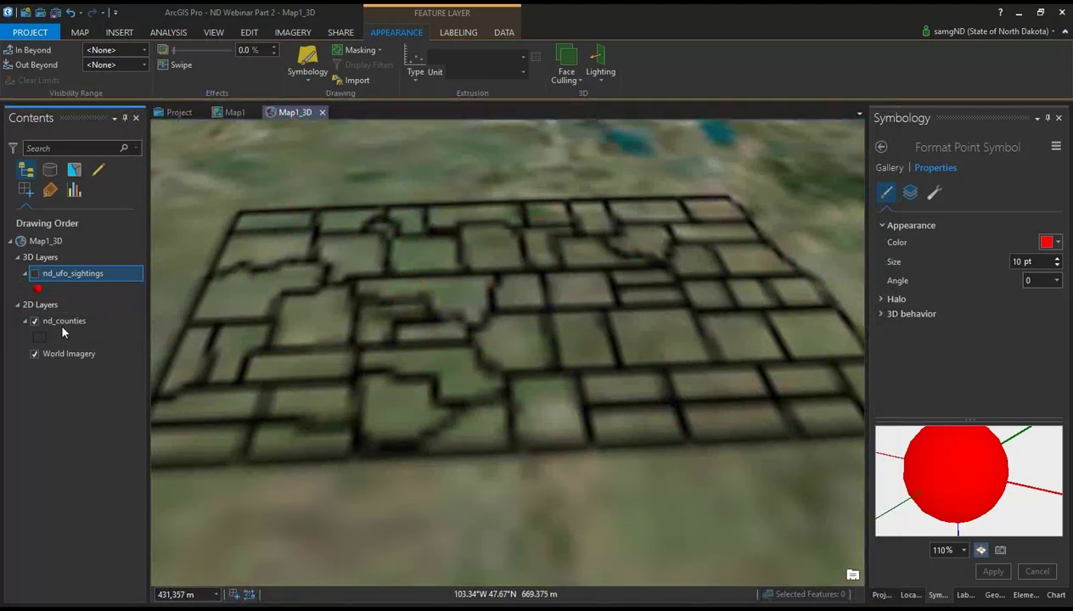
click(61, 315)
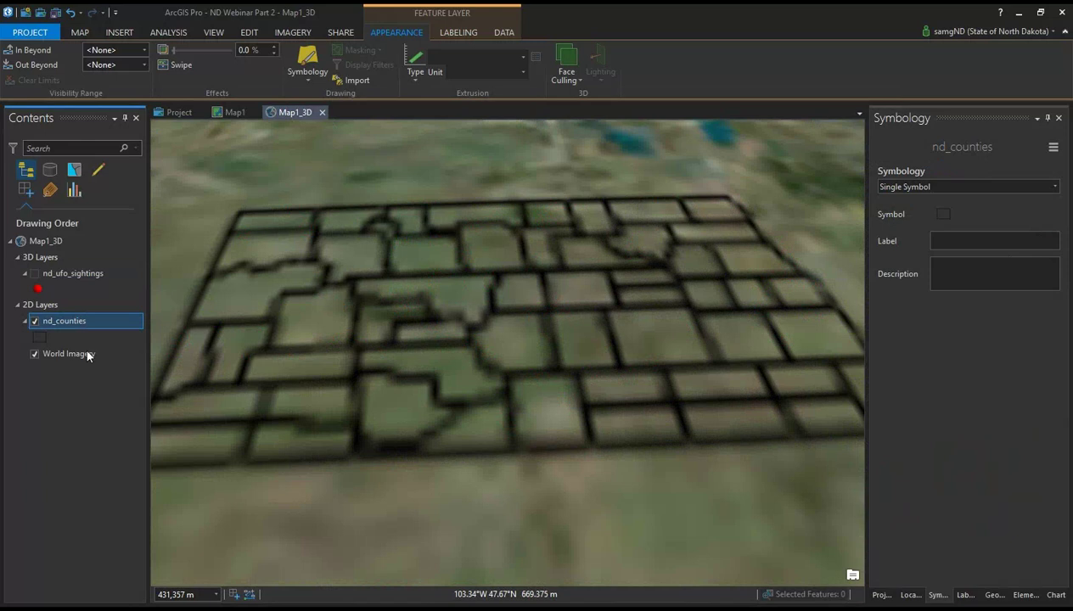
Step: Move nd_counties under 3D Layers and symbolize it by Unique Values on POP10_SQMI
drag(80, 319, 68, 270)
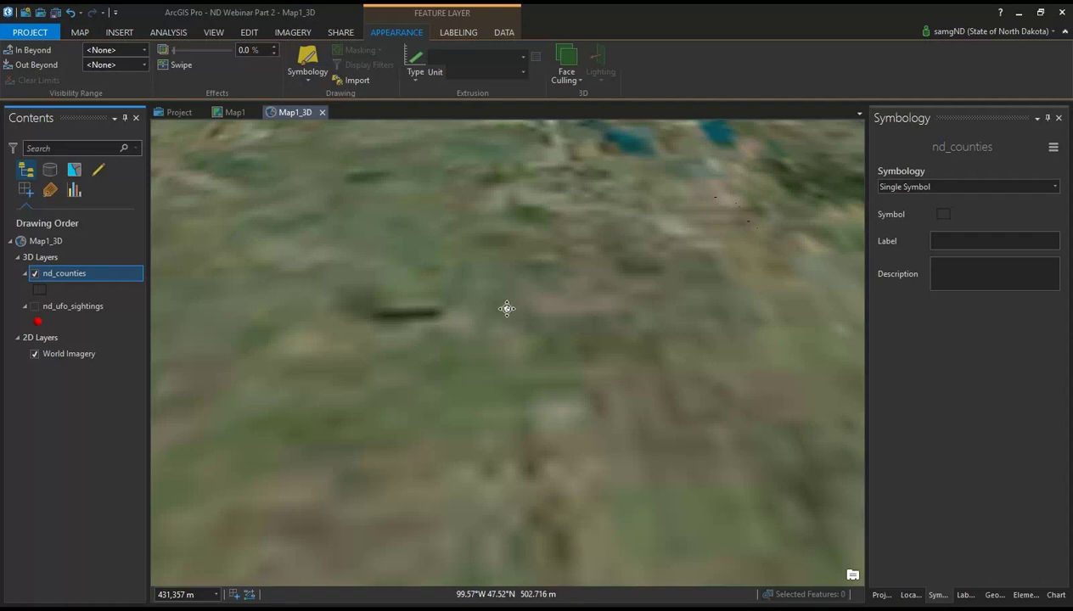
drag(508, 309, 532, 289)
click(308, 81)
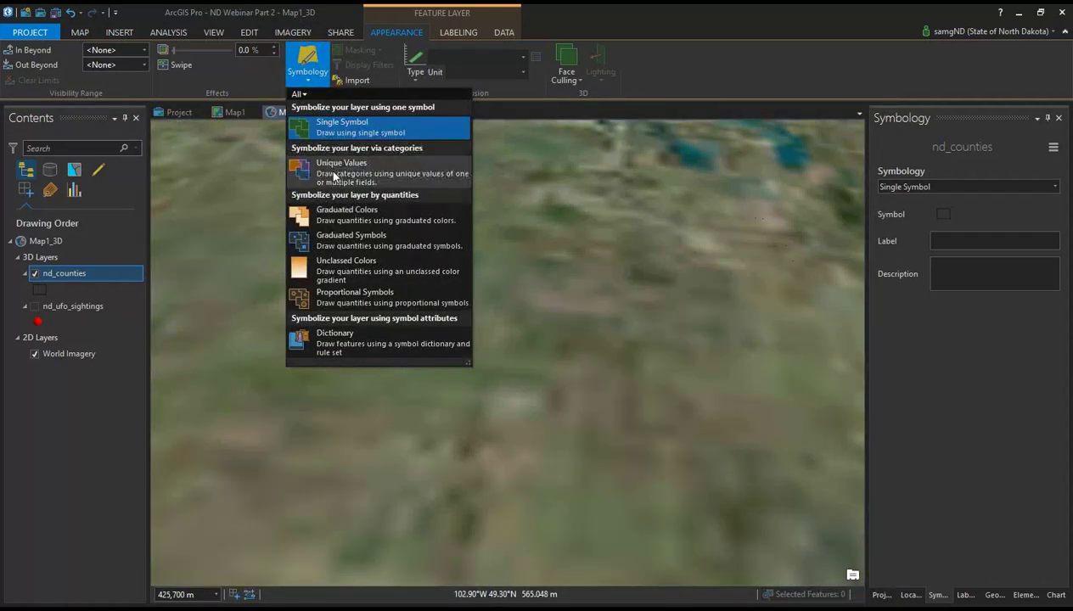
click(306, 68)
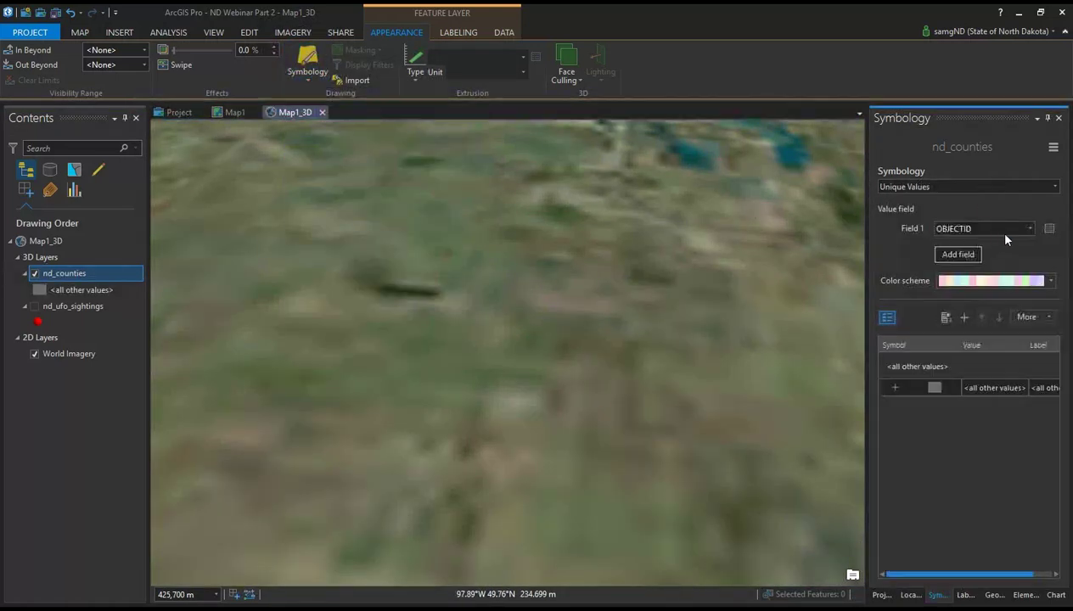
click(1030, 228)
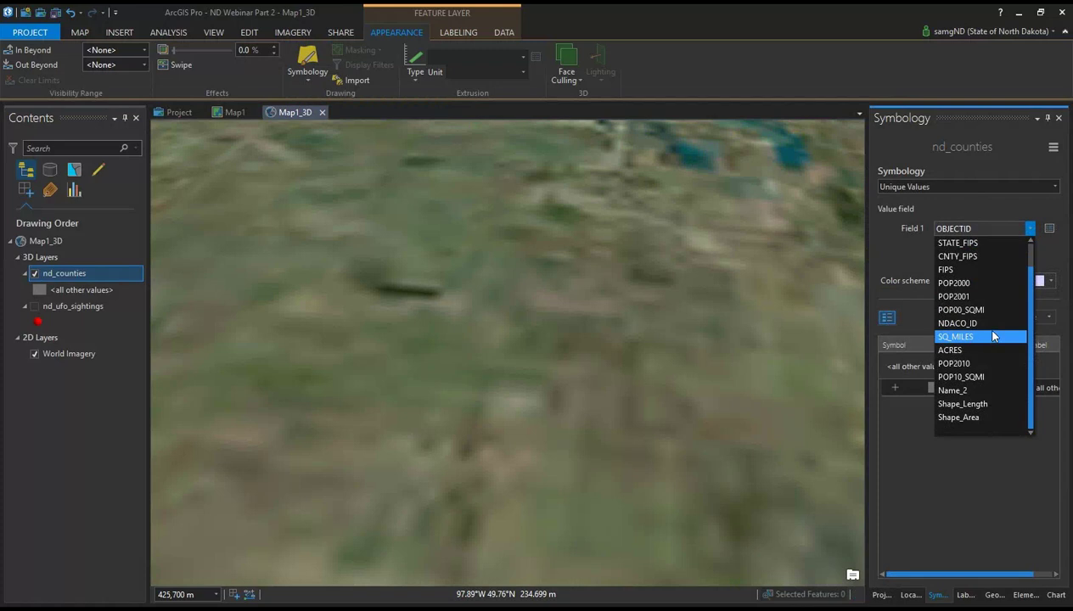
scroll(984, 310, up, 1)
scroll(989, 382, down, 1)
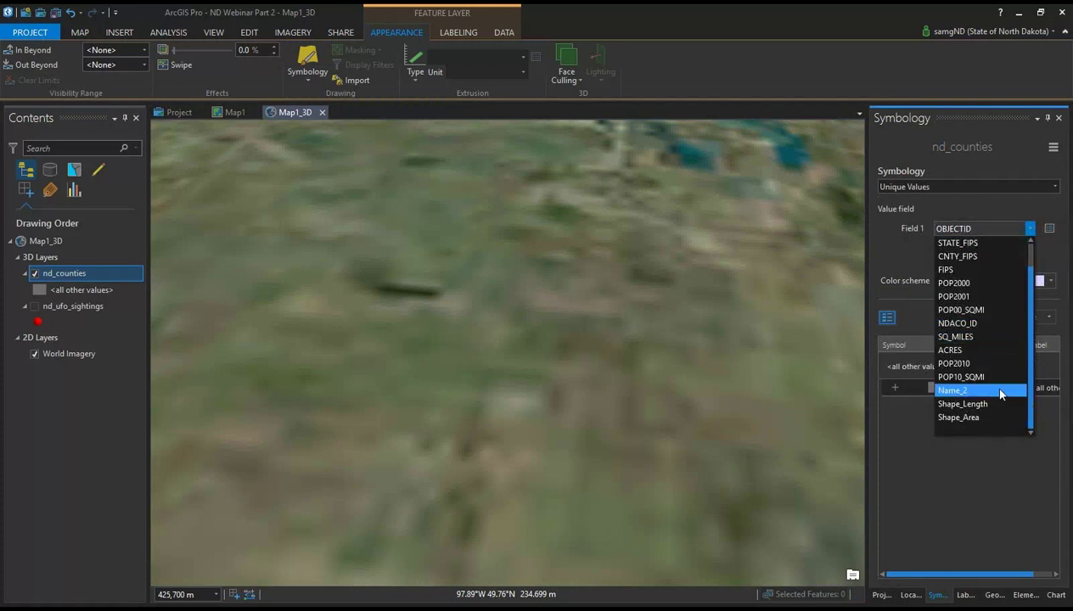
click(994, 377)
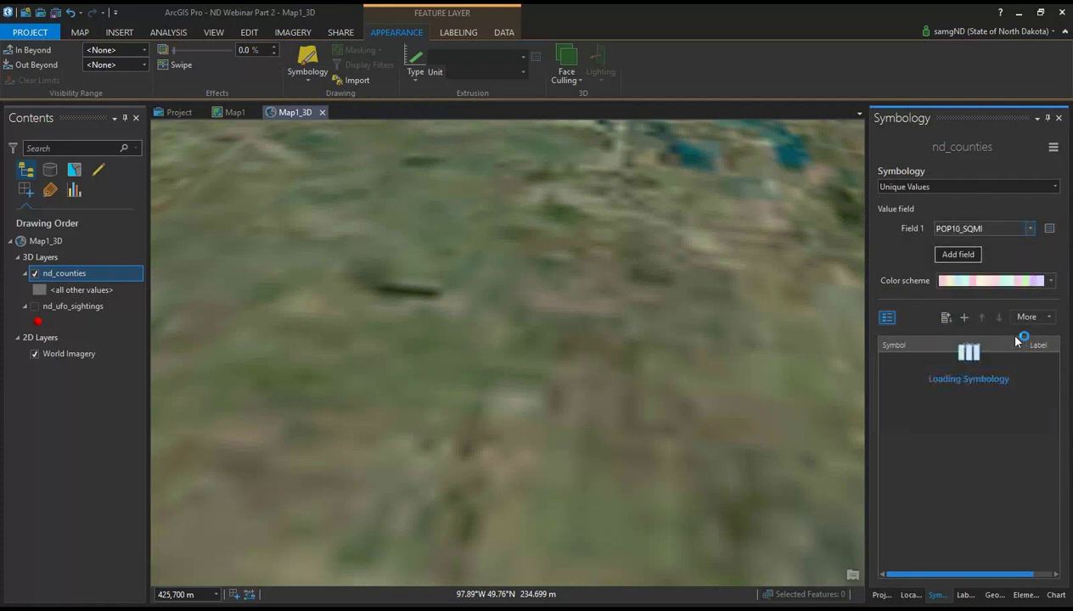
Step: Switch the counties' symbology type to Graduated Colors
click(1043, 286)
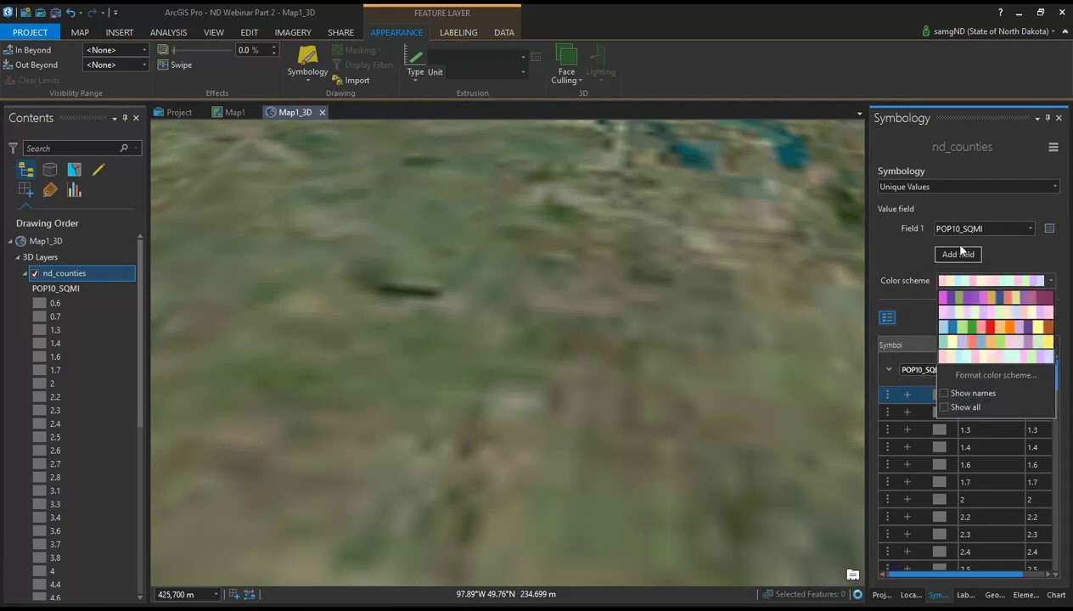
click(950, 191)
click(940, 191)
scroll(888, 340, down, 1)
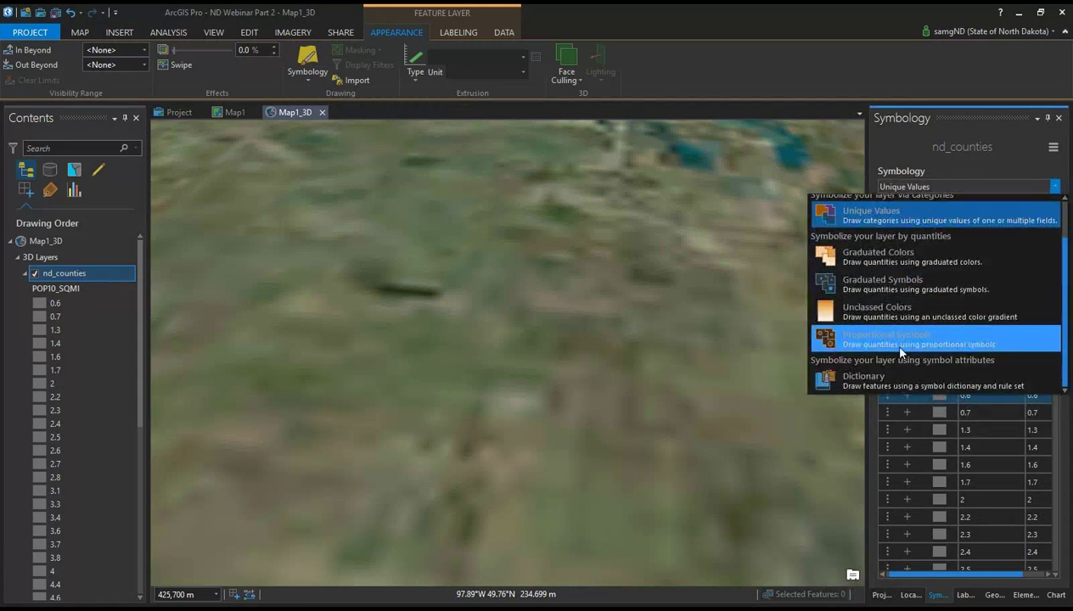
scroll(887, 348, up, 1)
click(905, 305)
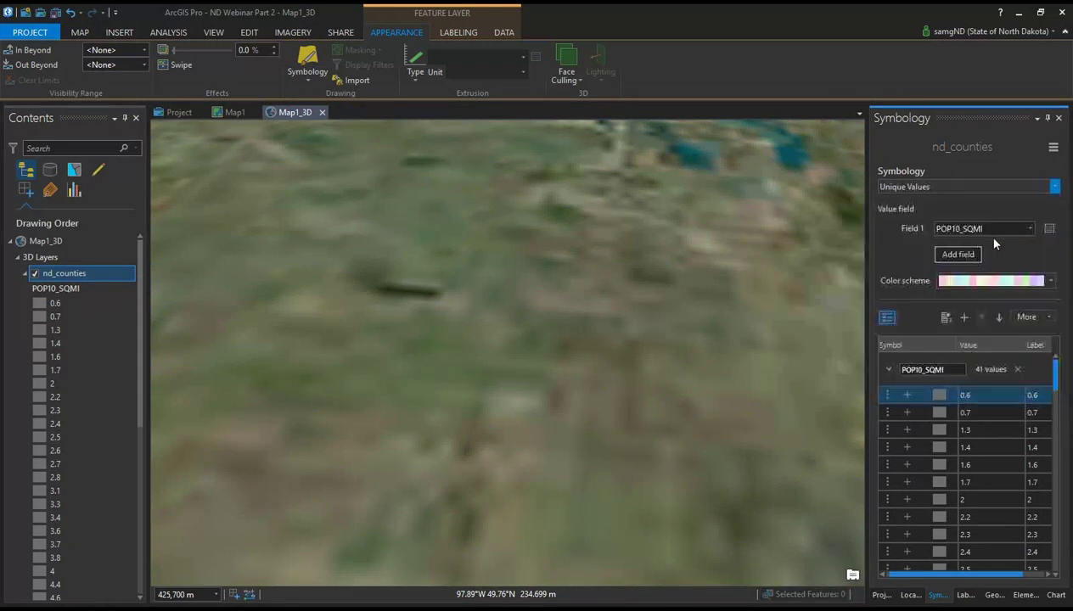
click(980, 189)
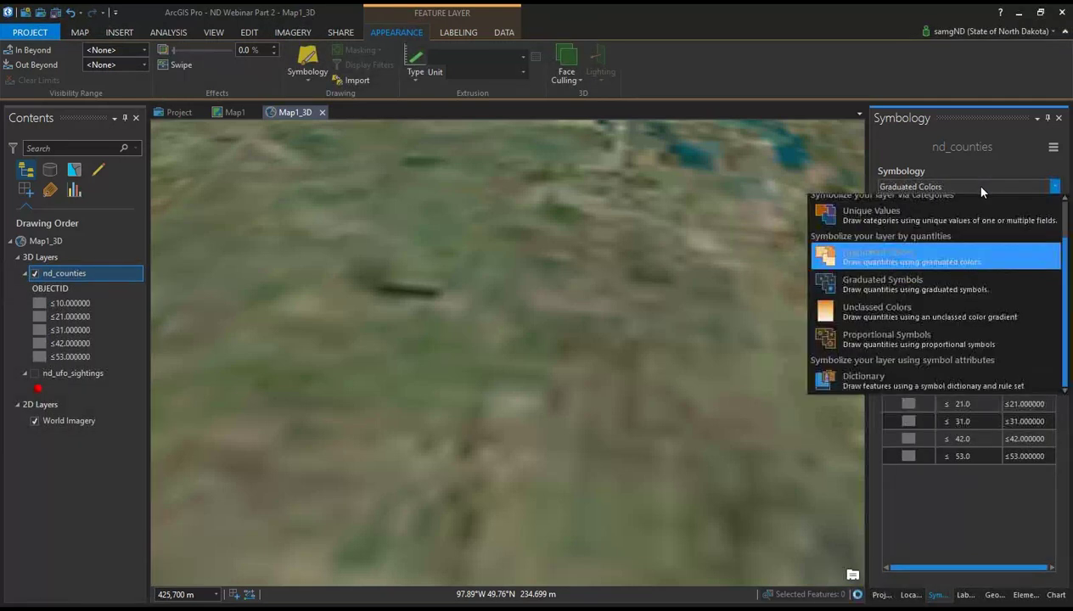
Step: Shade nd_counties with Unclassed Colors on POP10_SQMI using the Yellow to Red scheme (0.6–84.7)
click(950, 314)
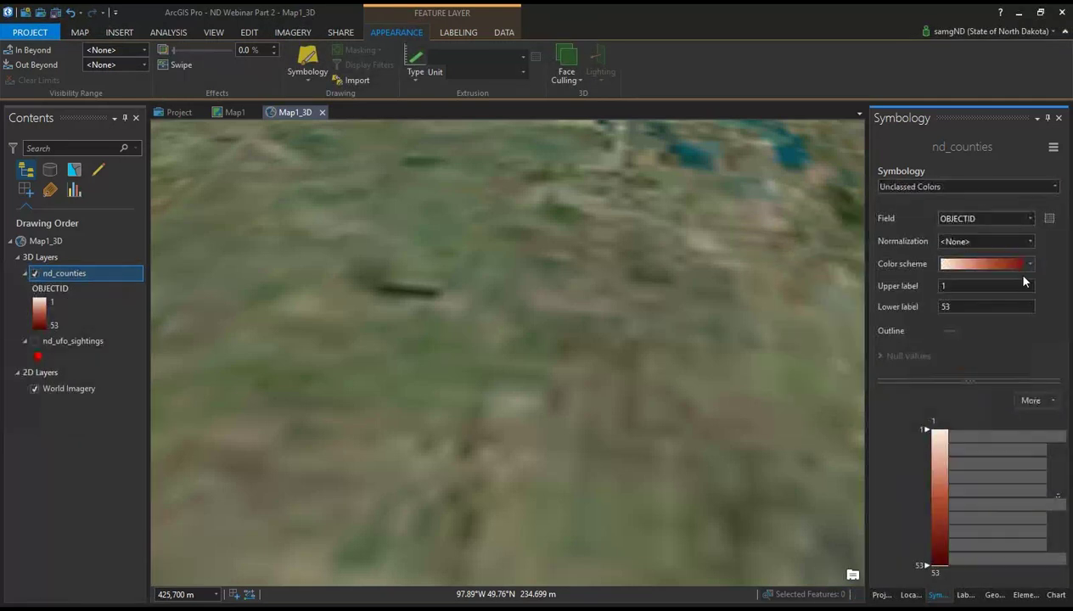
click(1030, 218)
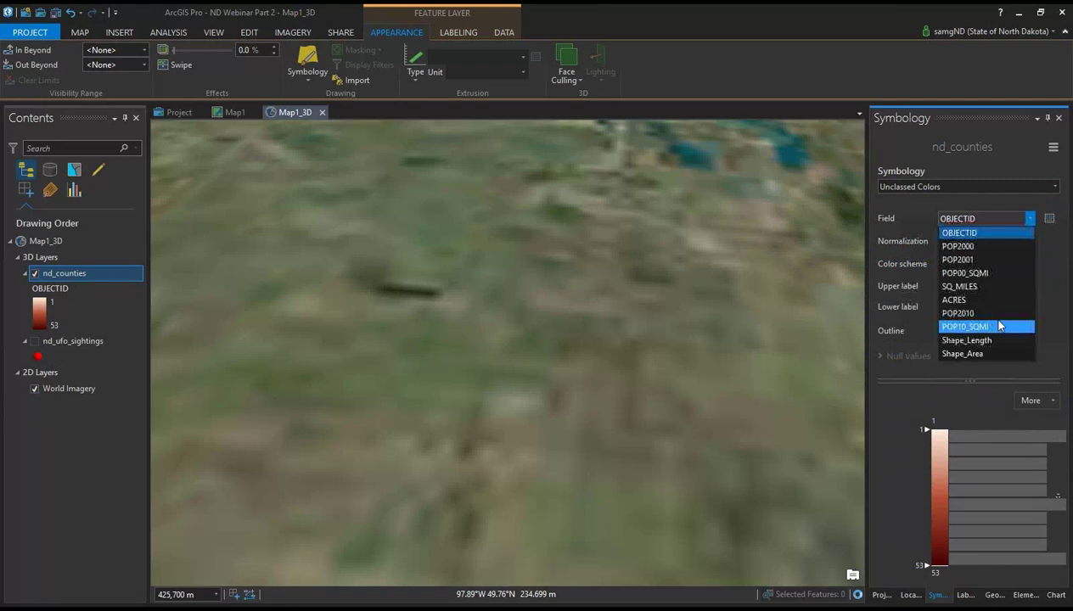
click(967, 326)
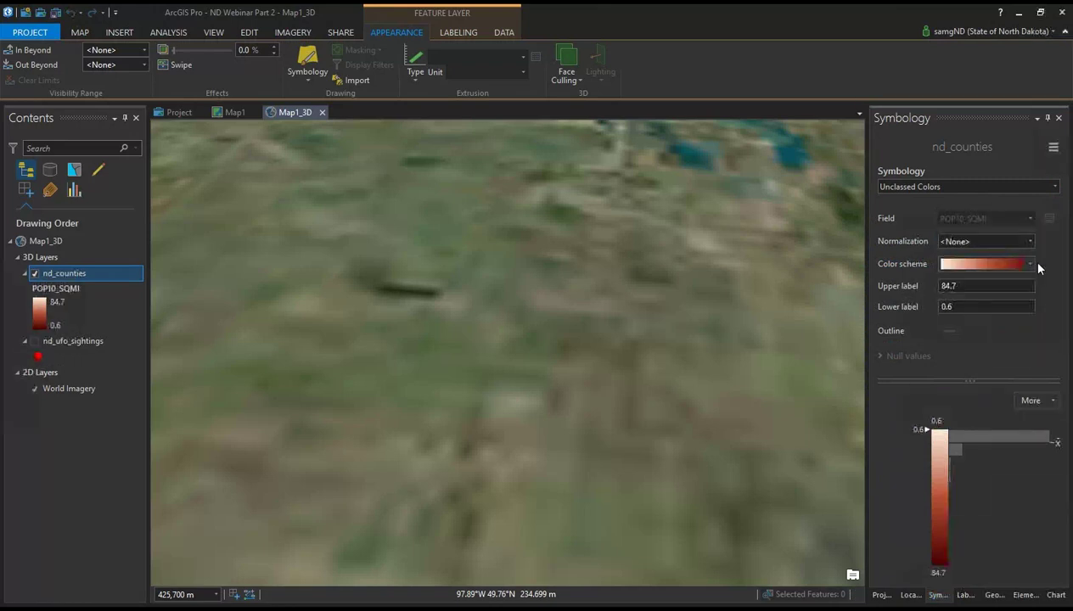
click(1028, 265)
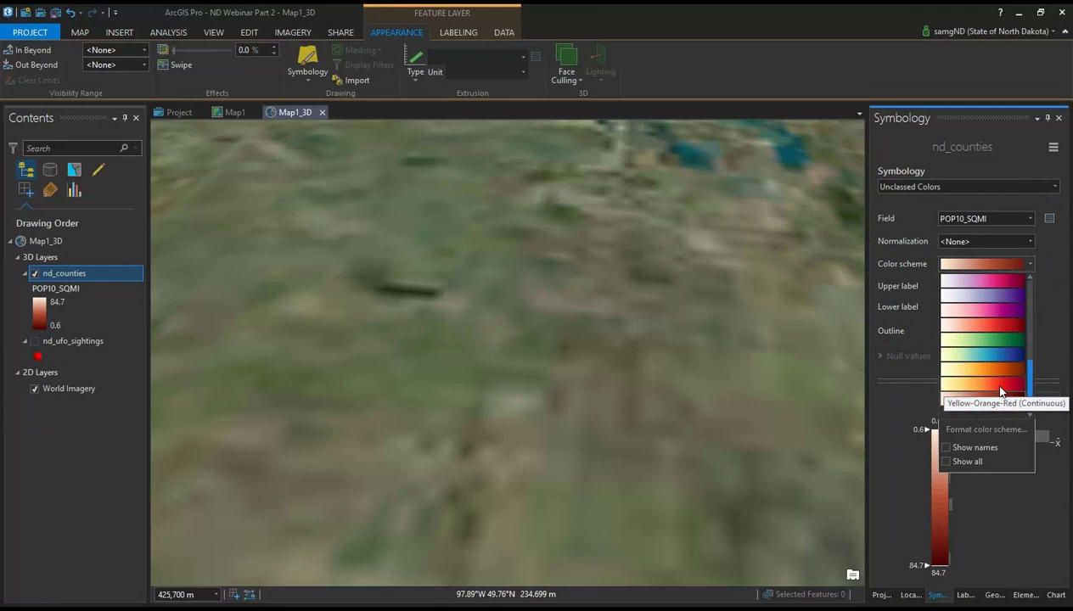
scroll(1000, 392, up, 5)
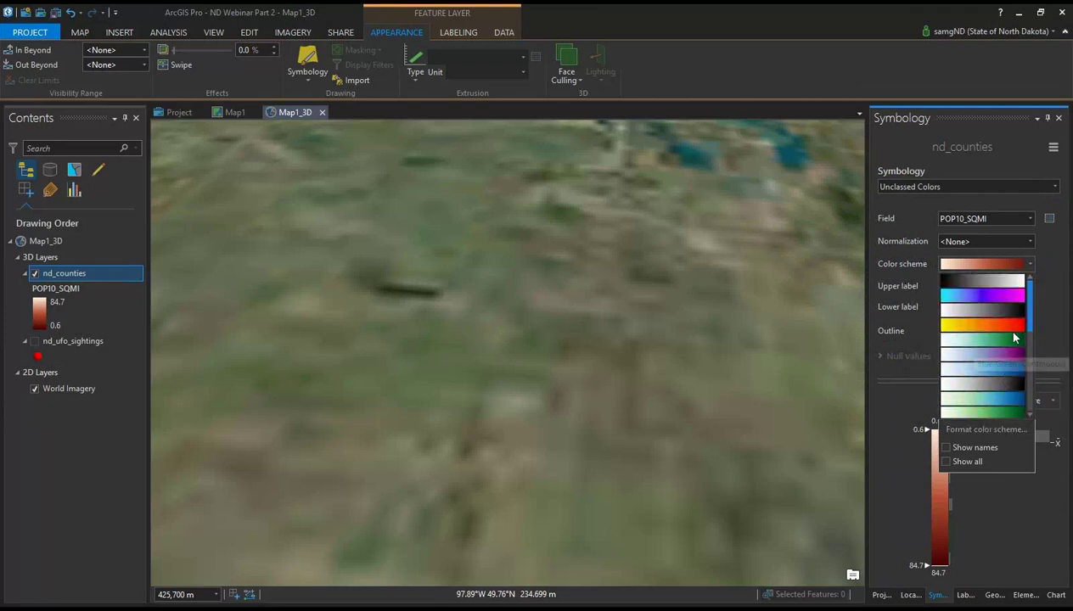
click(972, 331)
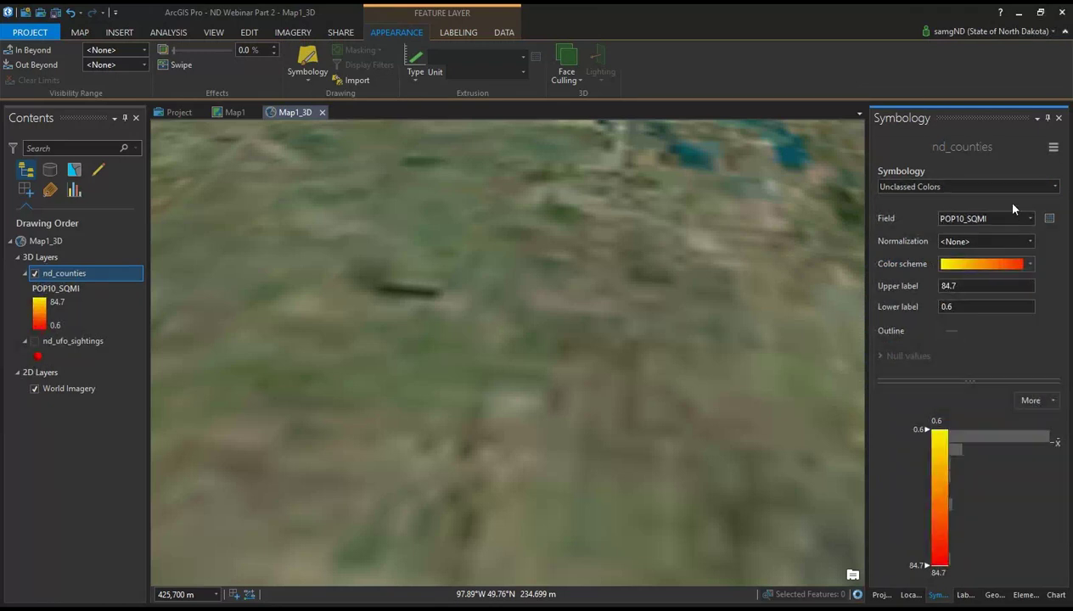
scroll(306, 317, down, 5)
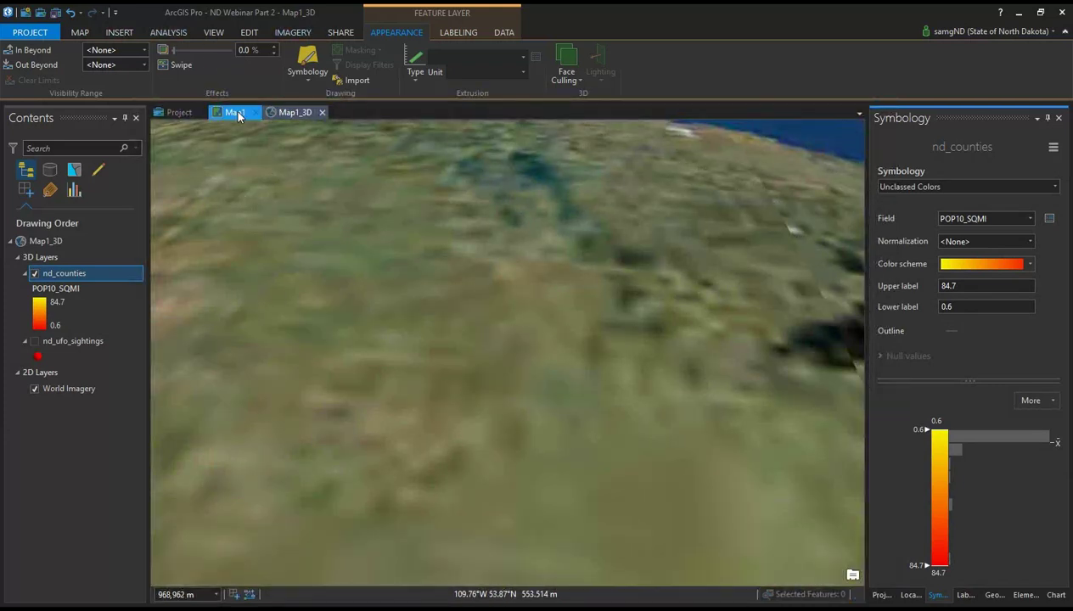
click(212, 33)
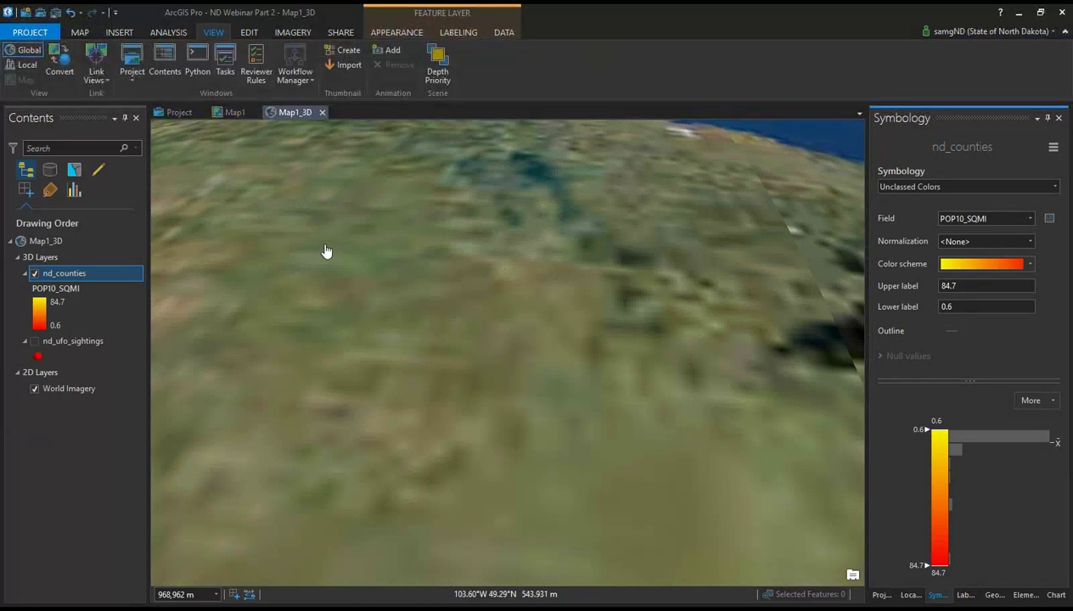
Step: Link the views by center and scale and dock Map1 beside the 3D scene
click(95, 83)
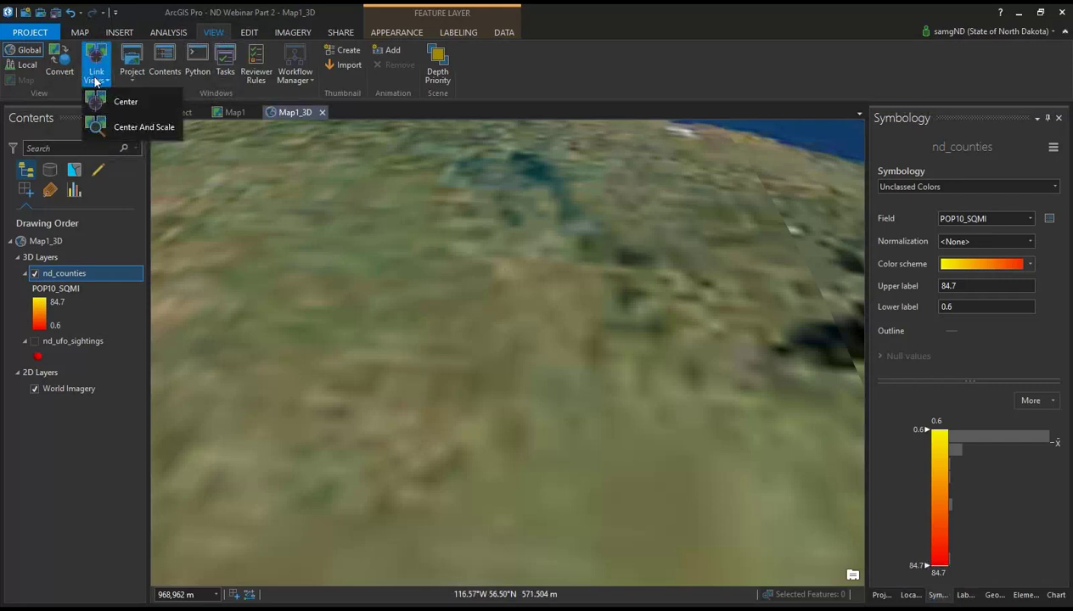
click(129, 126)
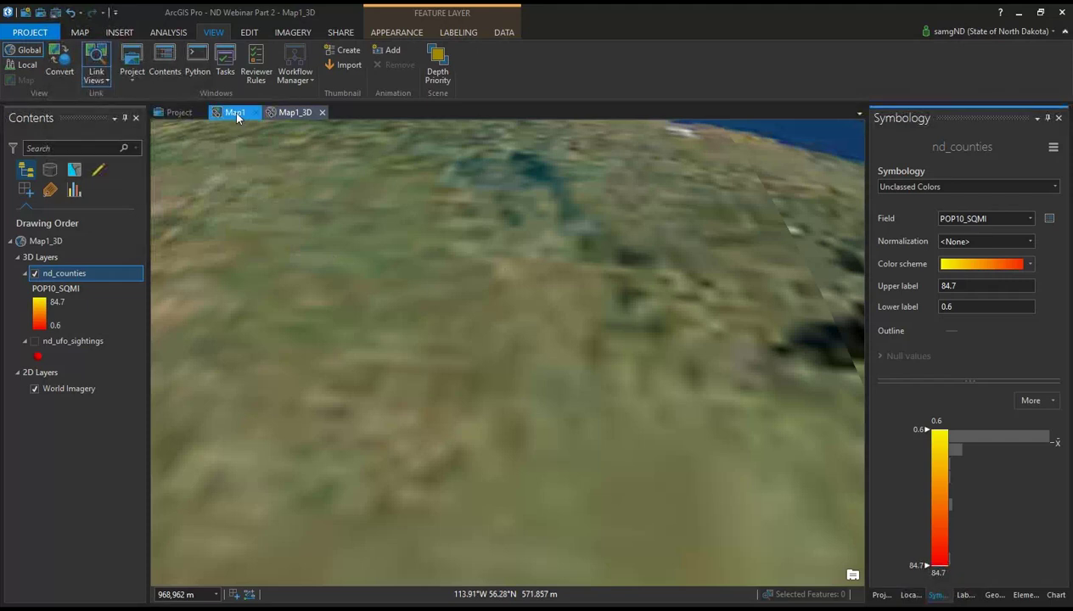
drag(236, 117, 483, 354)
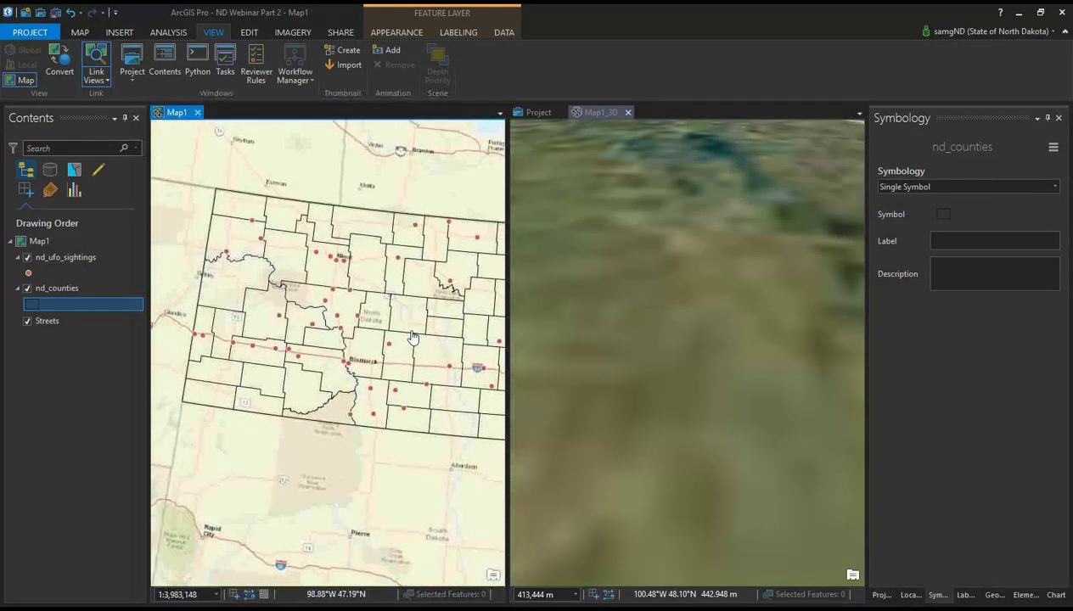
click(735, 353)
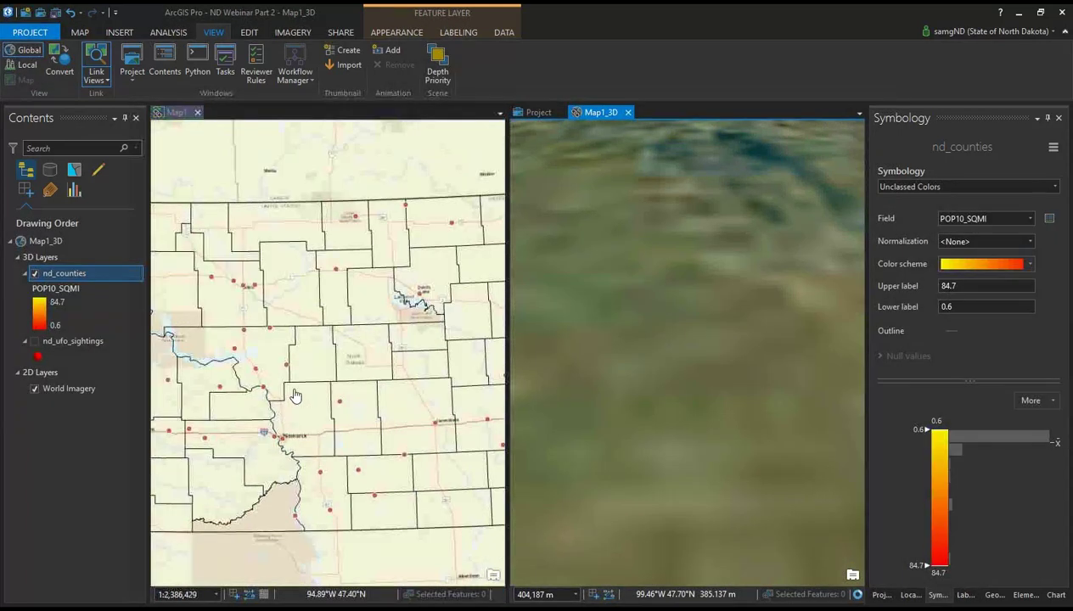
click(290, 391)
click(730, 365)
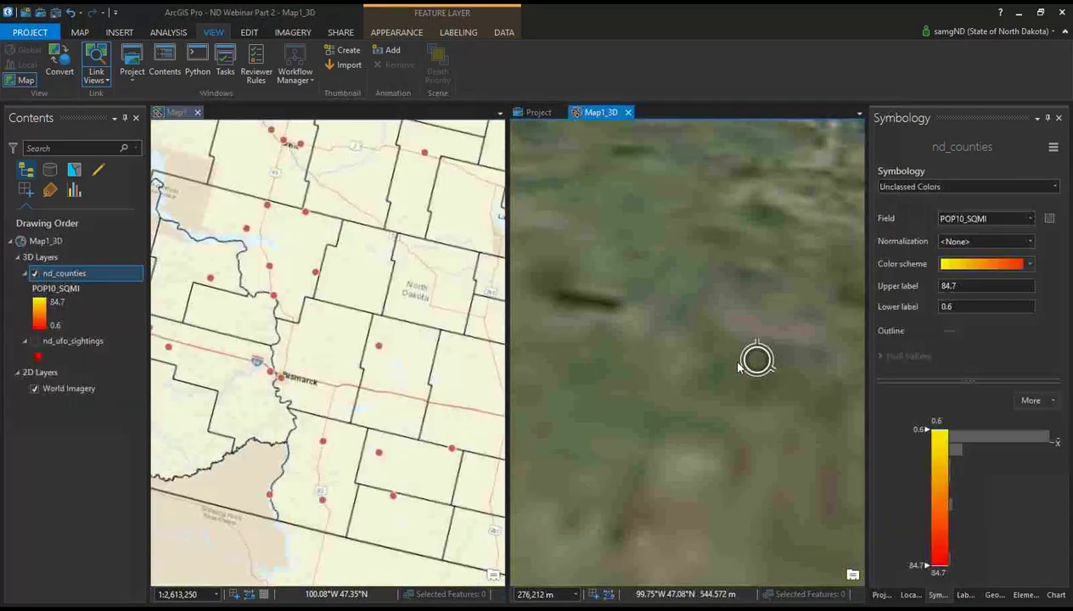
scroll(574, 307, down, 4)
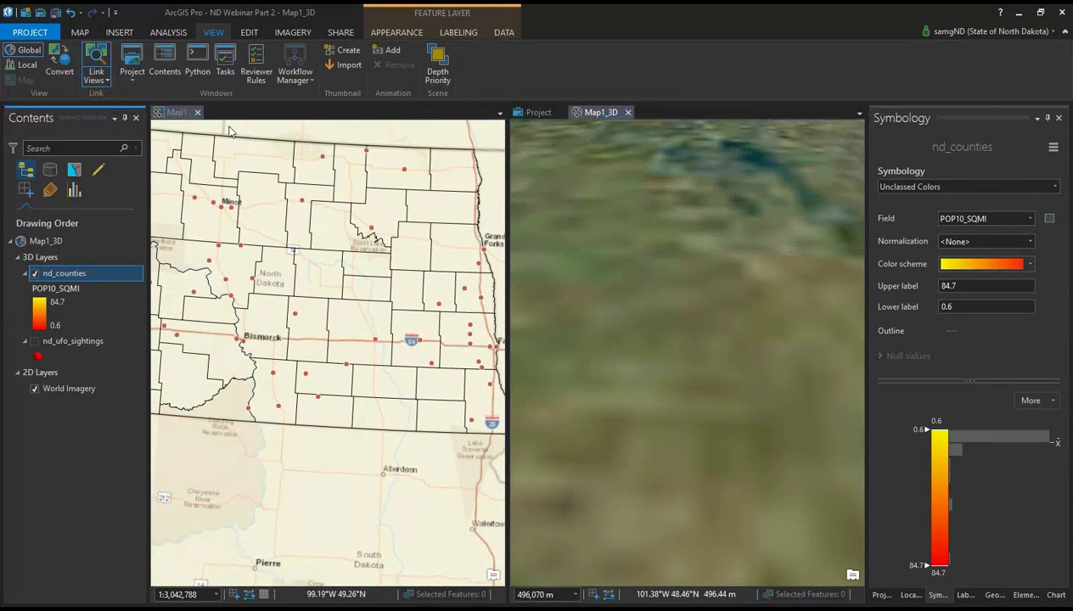
Step: Dock Map1 as a tab inside the Map1_3D pane and bring the scene to the front
drag(601, 113, 565, 140)
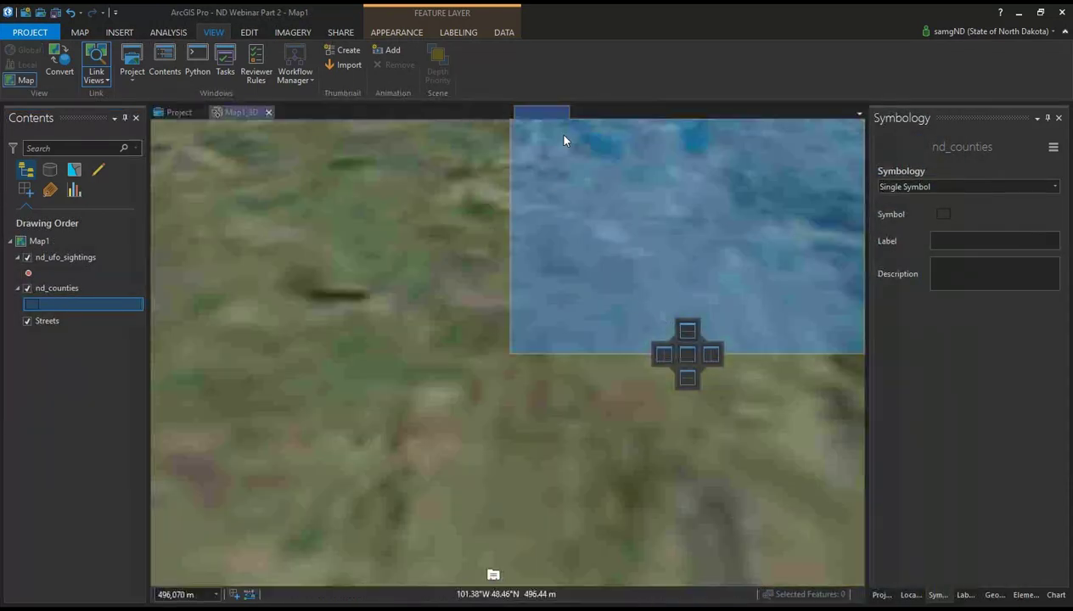
drag(180, 113, 271, 223)
click(241, 113)
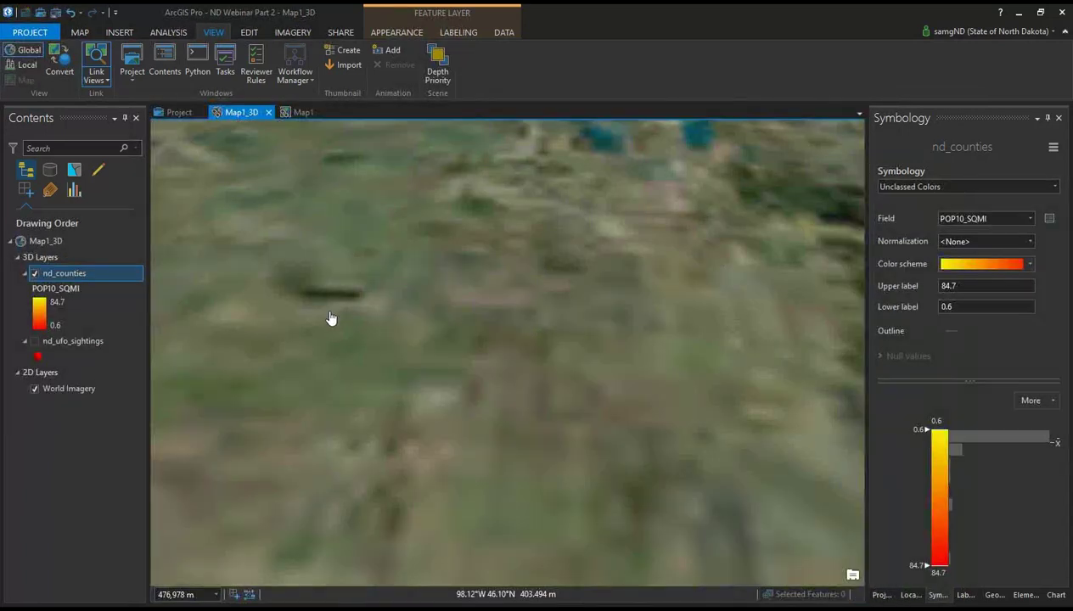
click(393, 34)
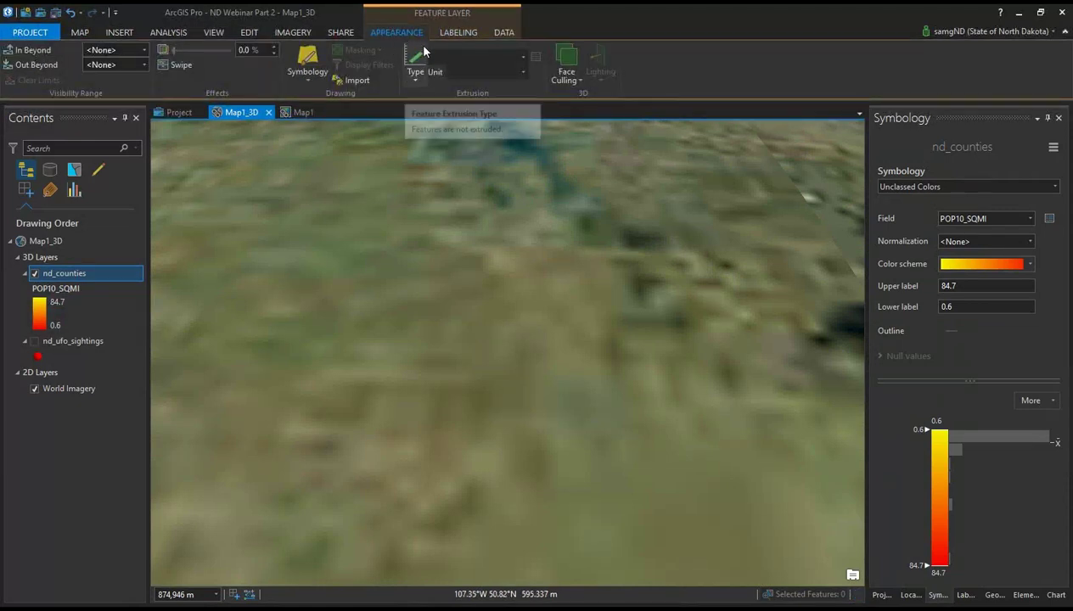
Step: Set nd_counties extrusion to Base Height using the POP10_SQMI field, with Meters as the unit
click(415, 76)
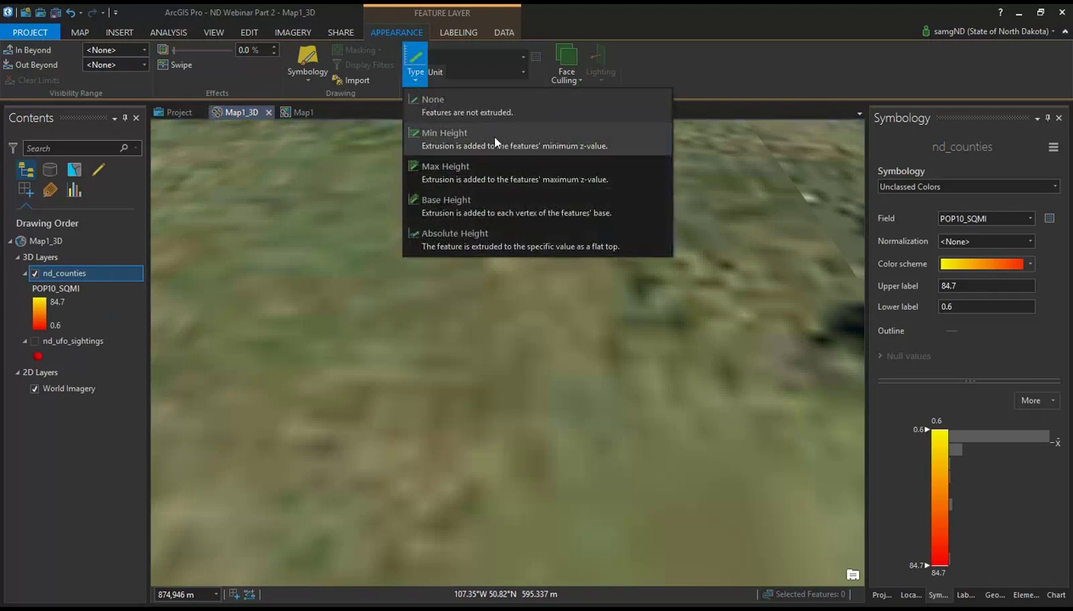
click(489, 209)
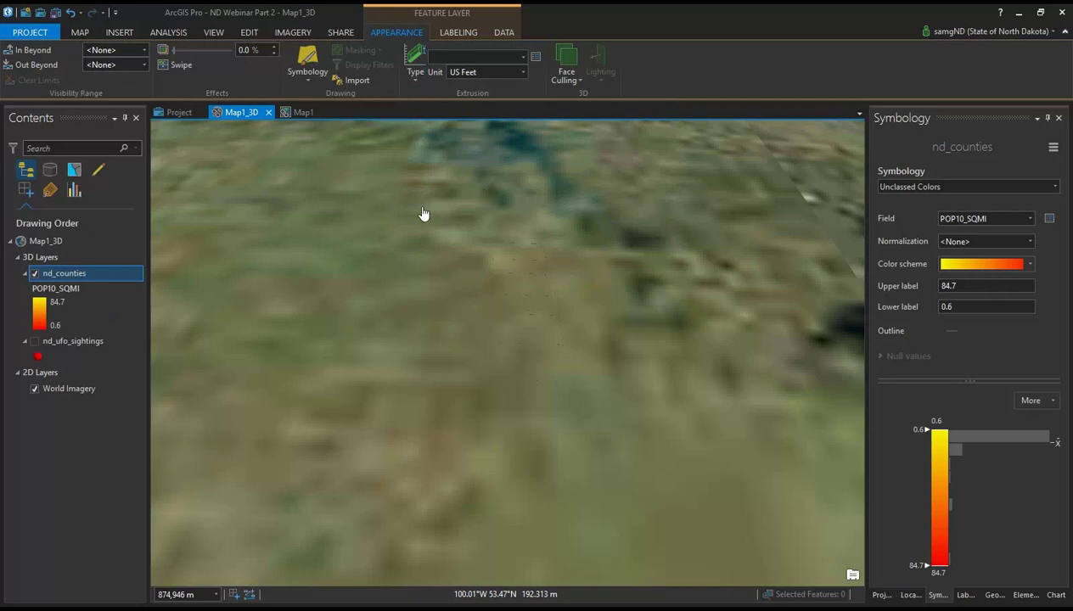
click(509, 57)
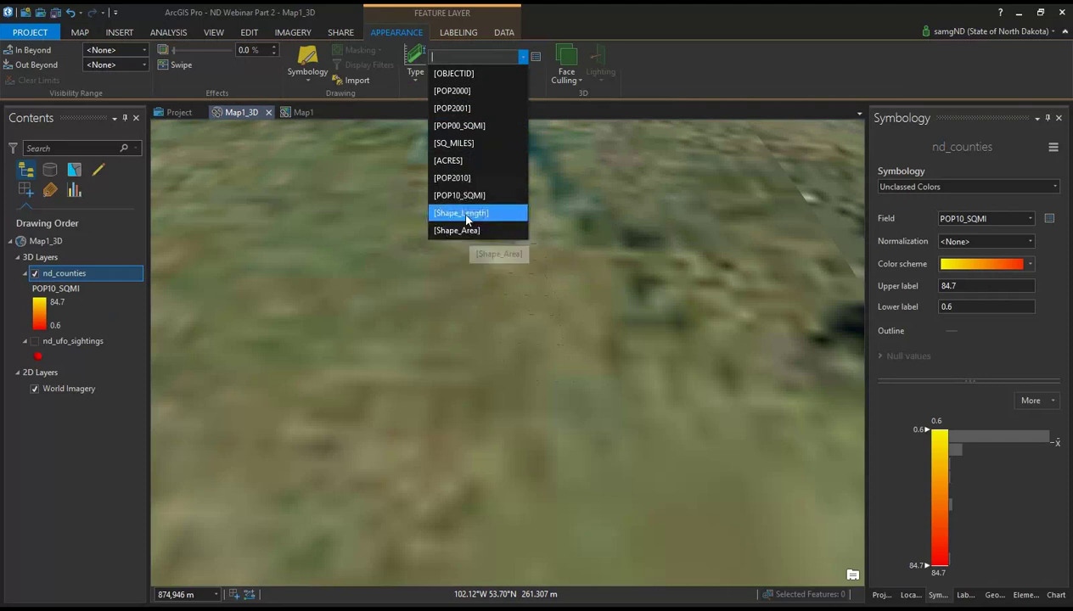
click(465, 196)
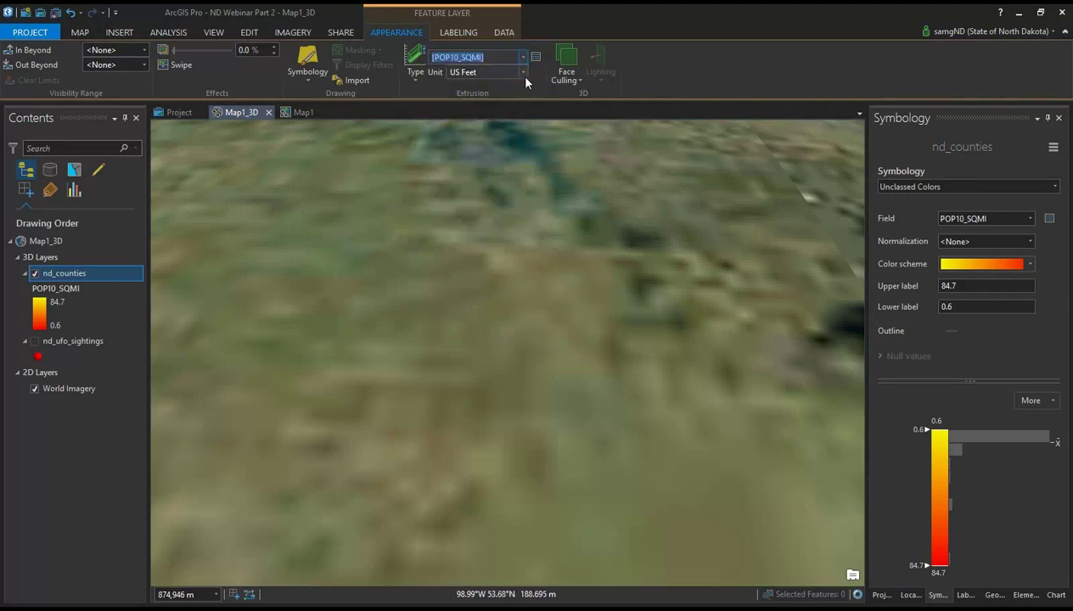
click(518, 72)
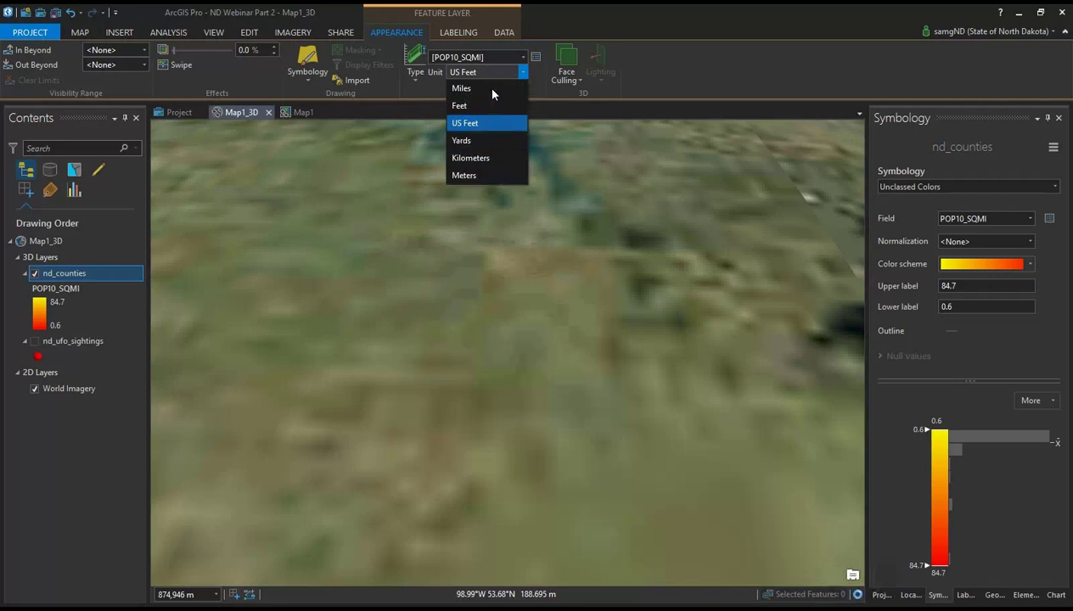
click(487, 174)
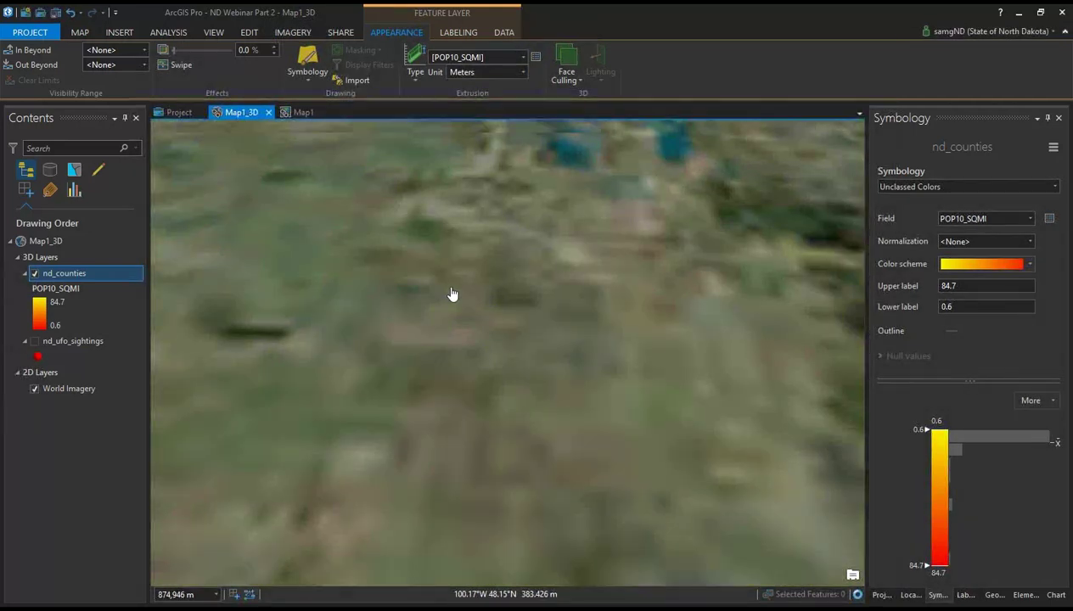
scroll(452, 291, down, 3)
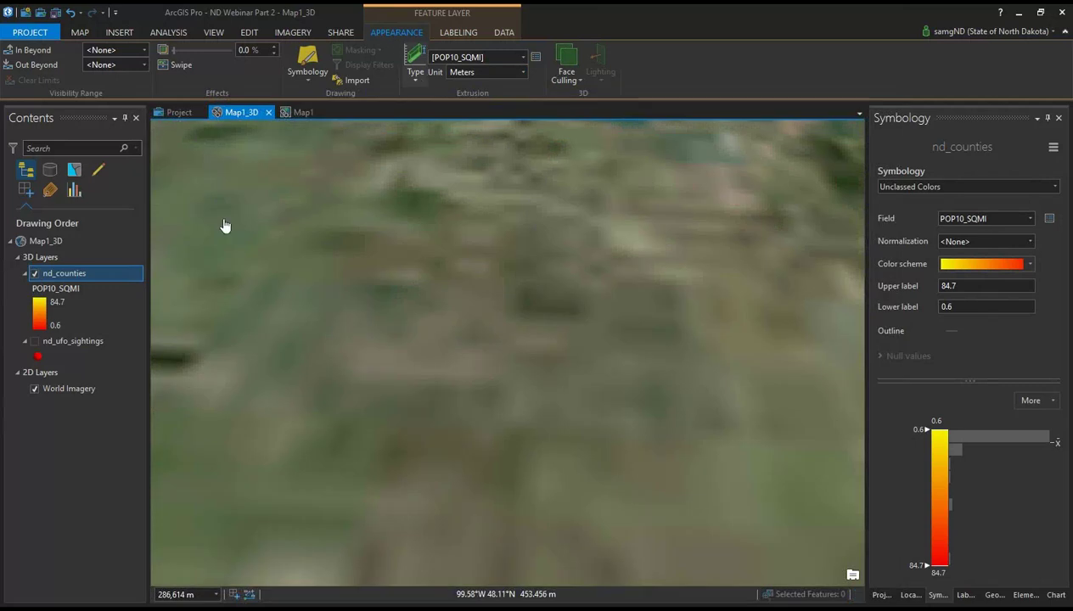
Step: In the nd_counties Layer Properties, set the Elevation option 'Features are' to On the ground
right_click(79, 273)
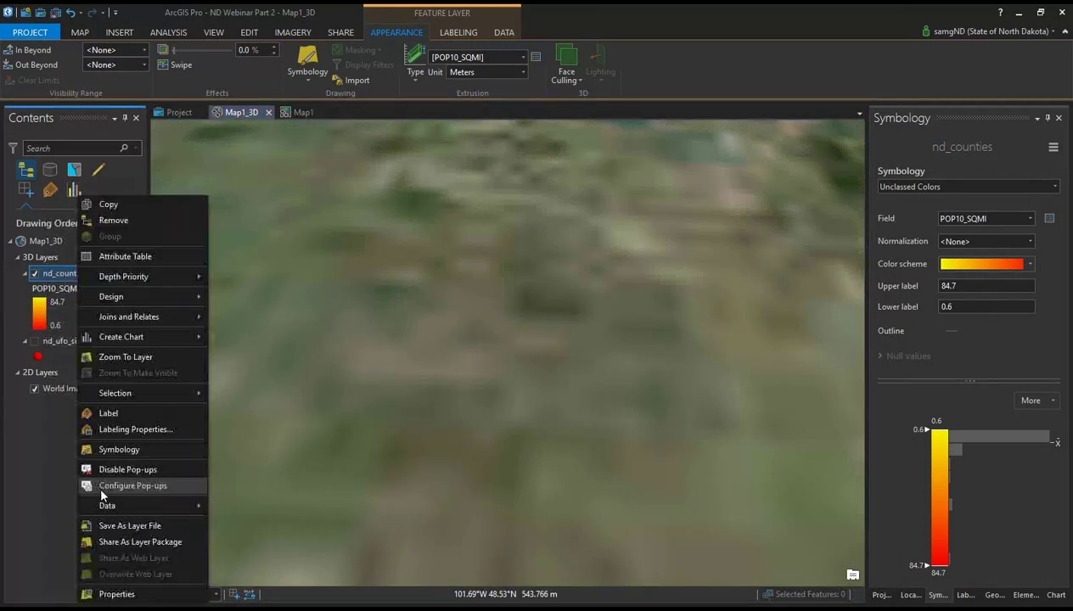
click(116, 594)
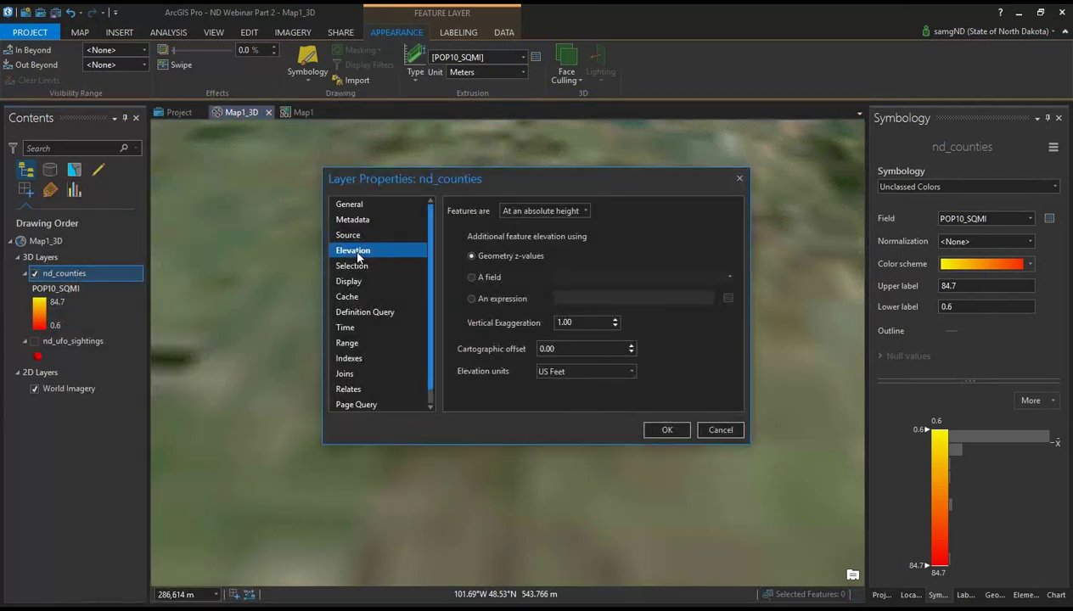
click(530, 214)
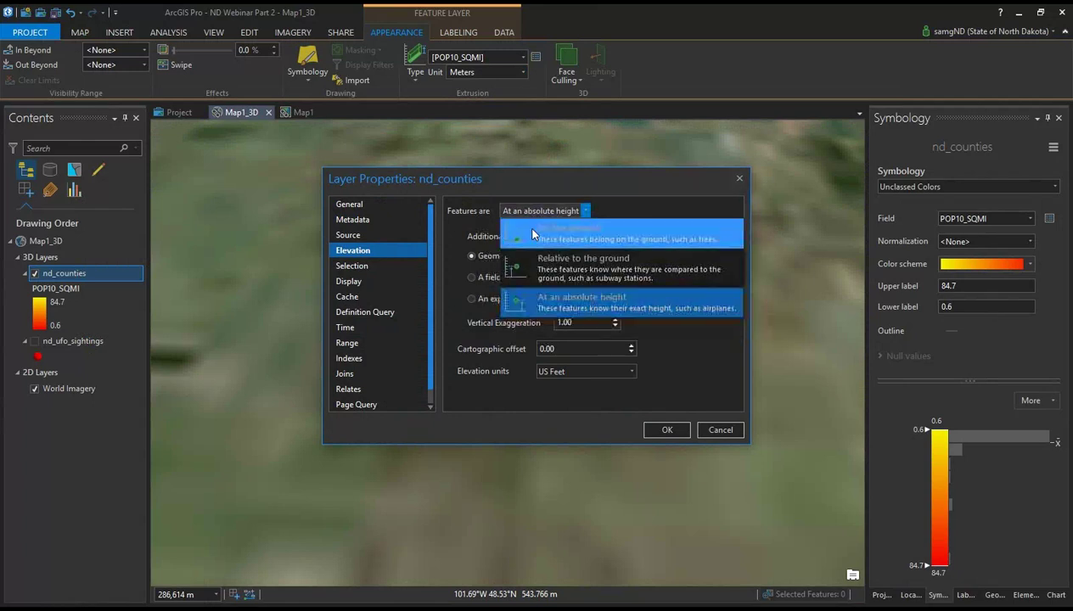
click(526, 224)
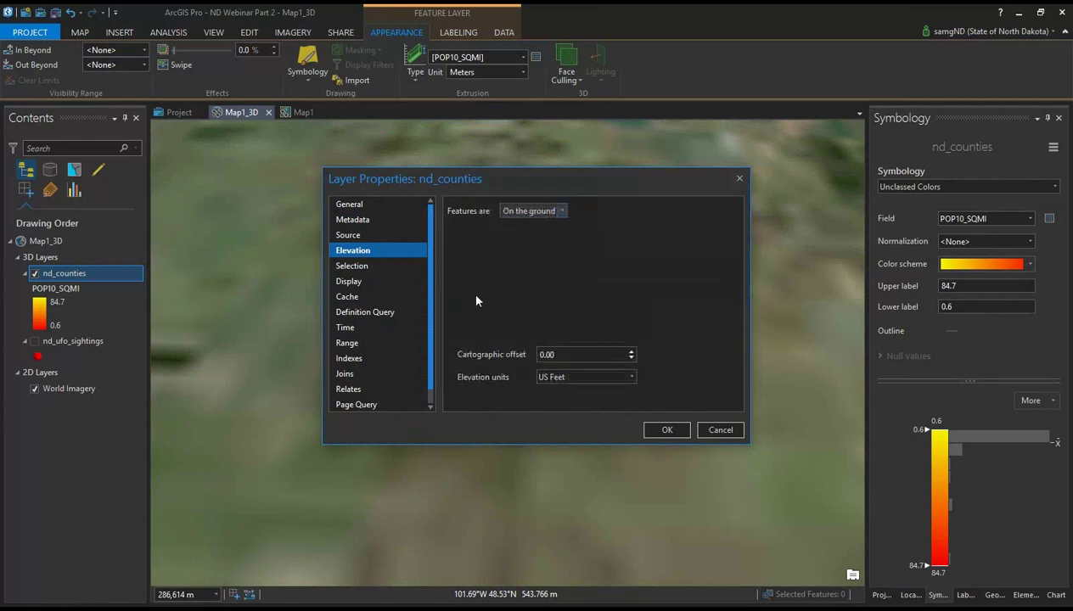
click(665, 430)
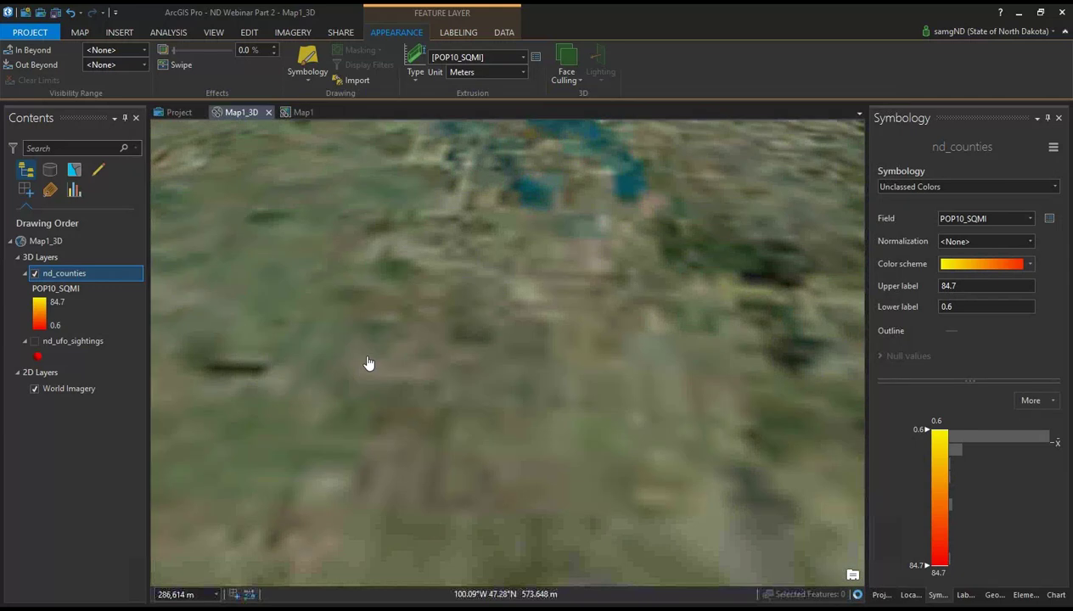
scroll(360, 346, down, 4)
drag(340, 374, 499, 424)
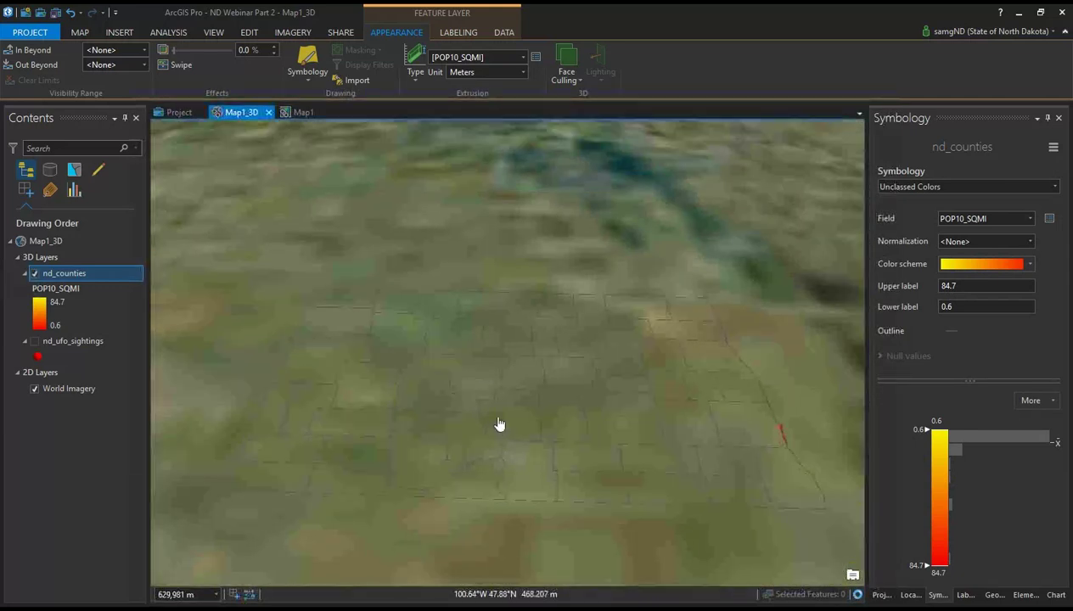
scroll(504, 426, up, 4)
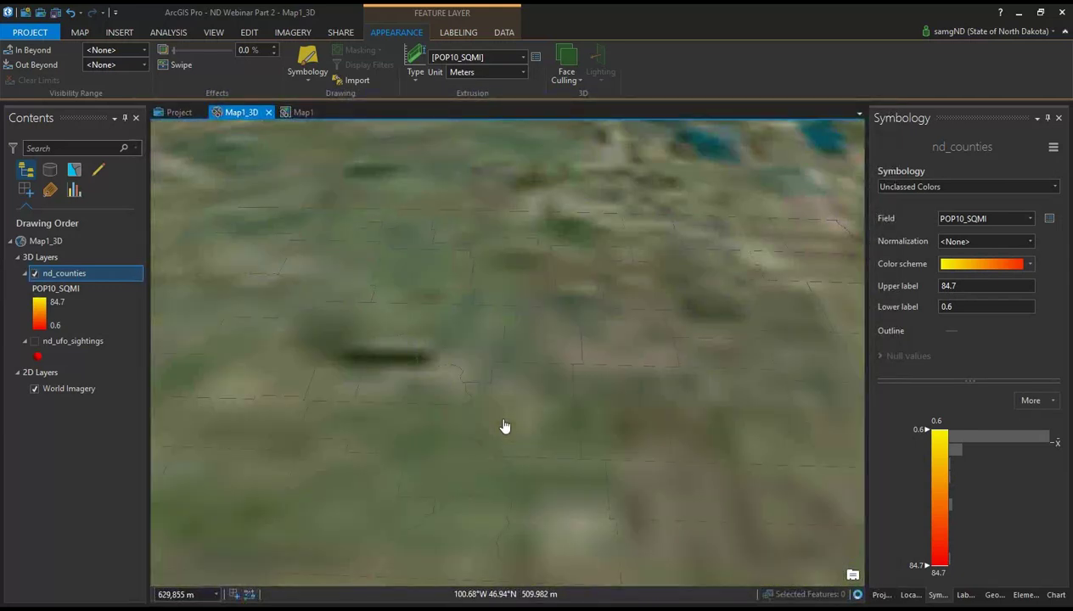
Step: Switch the extrusion unit to Miles and tilt the scene to inspect the tall red county blocks
click(513, 72)
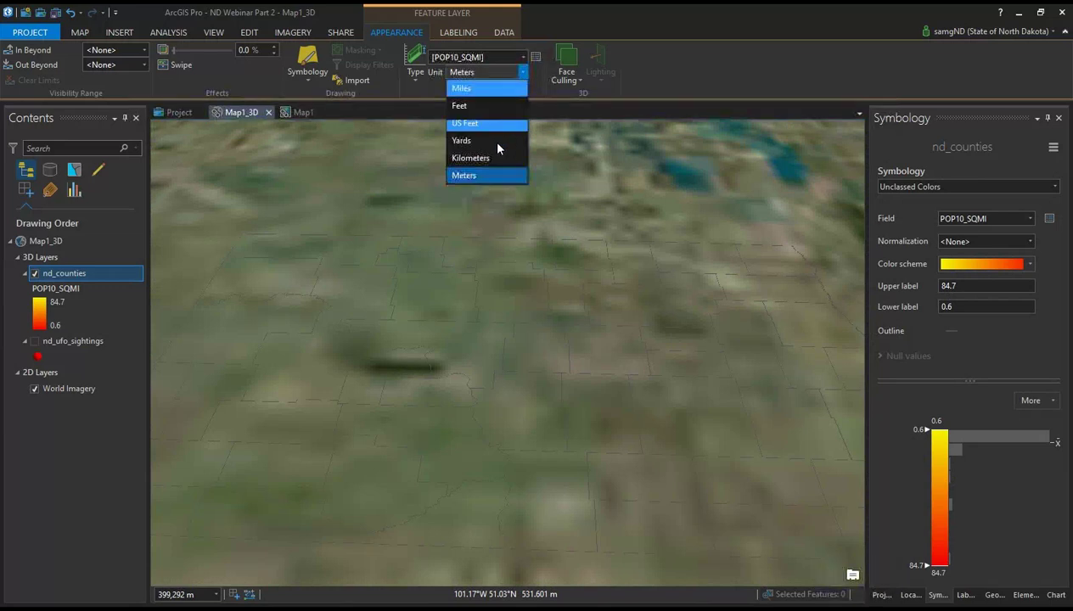
click(488, 90)
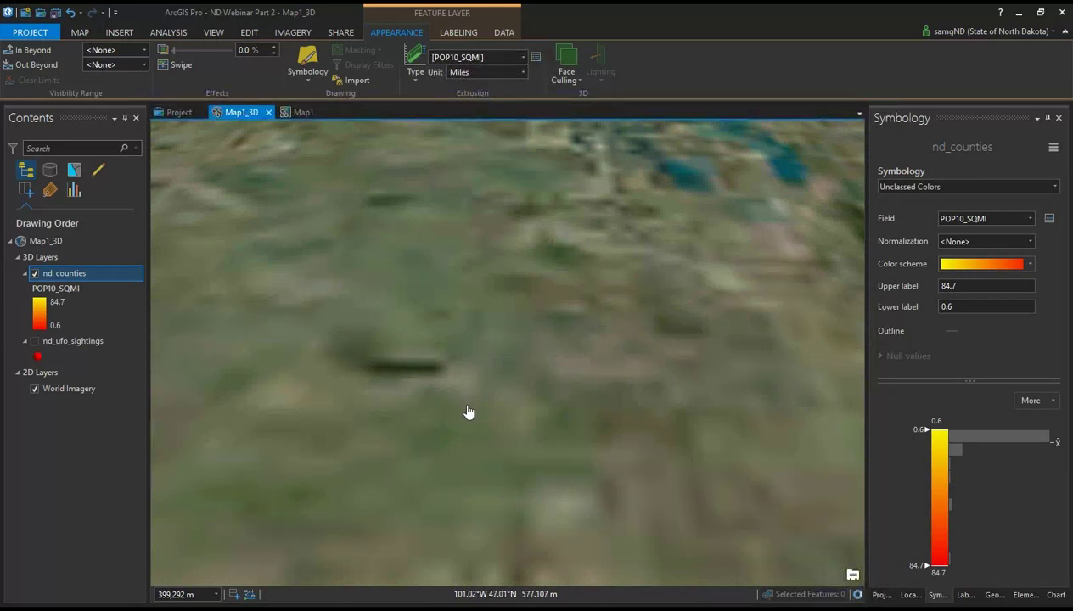
scroll(468, 412, down, 2)
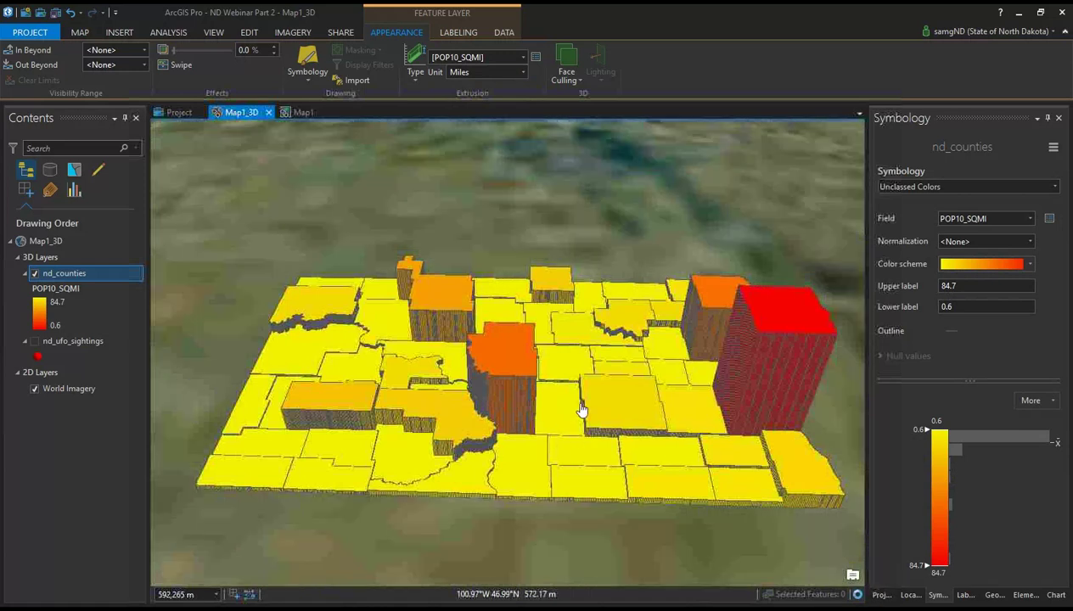
drag(541, 419, 535, 395)
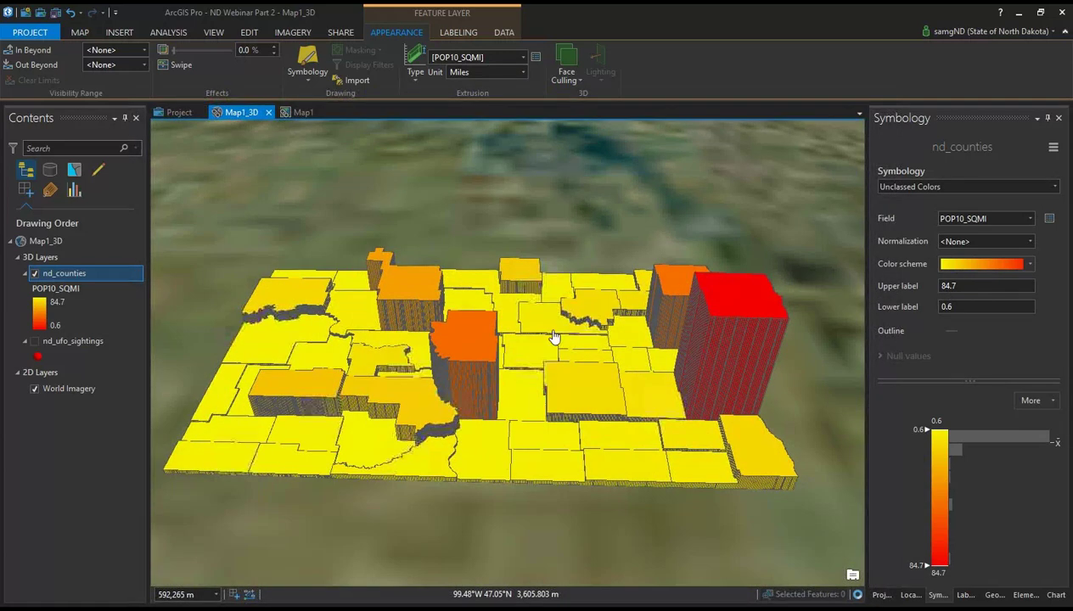
drag(564, 345, 588, 379)
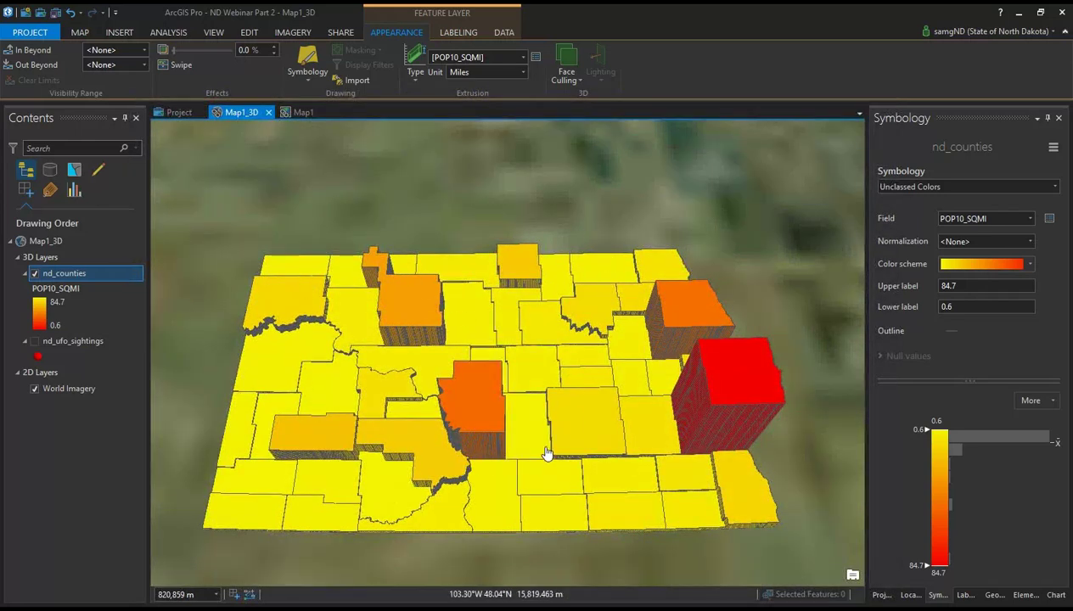
drag(546, 452, 703, 355)
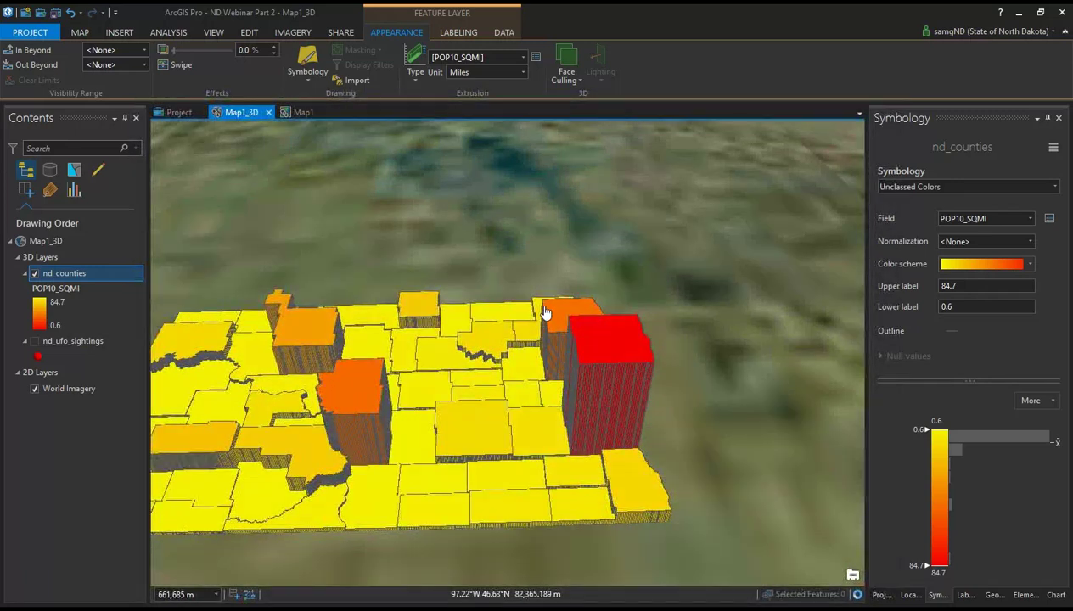
drag(546, 307, 475, 361)
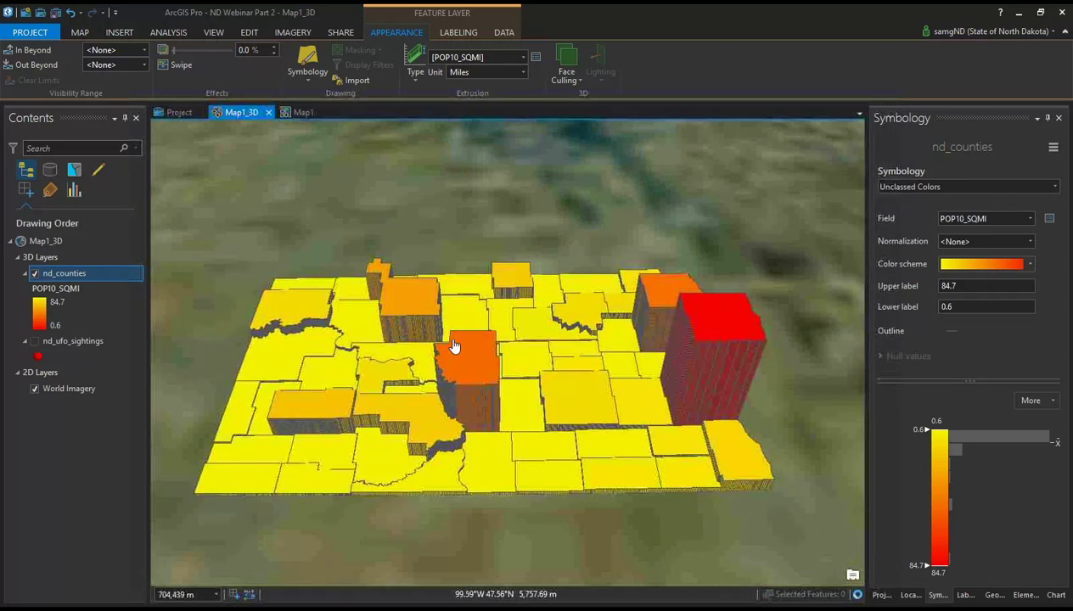
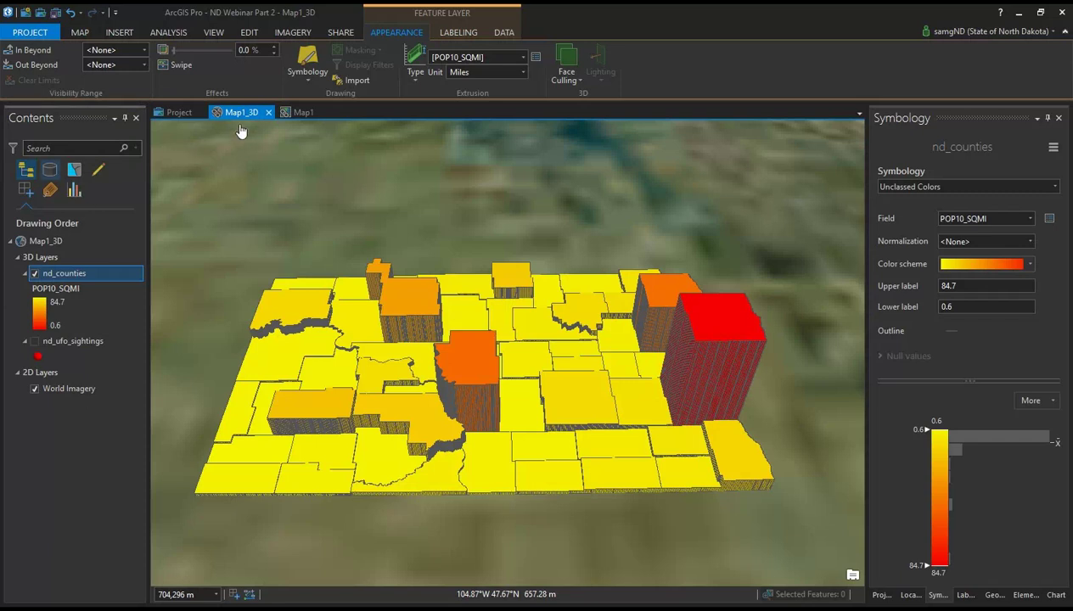
Step: Switch from the Map1_3D scene to the 2D Map1 view of North Dakota counties
click(299, 113)
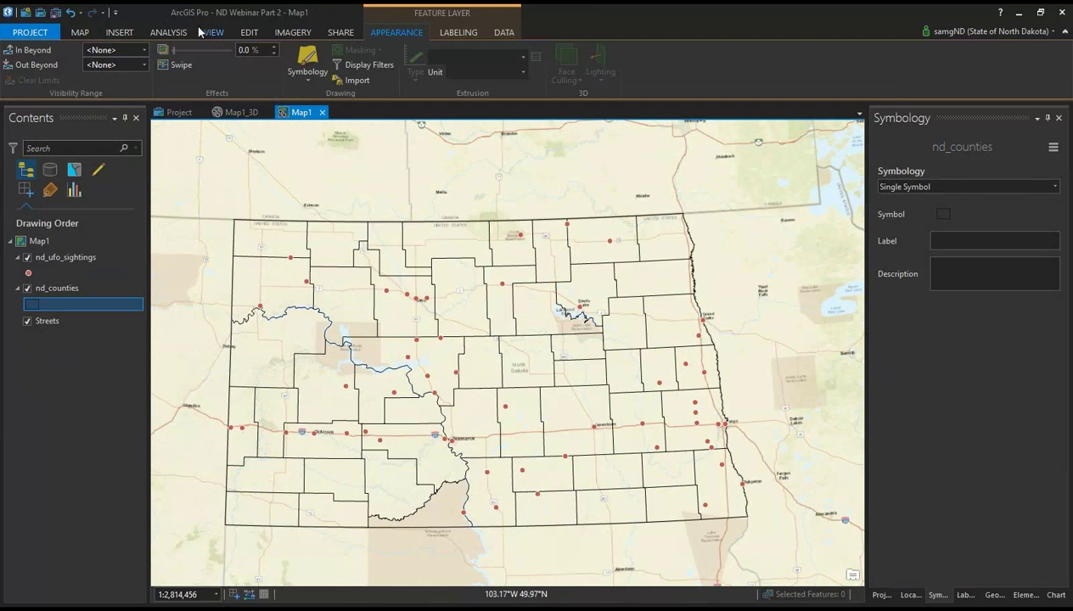
Step: Add the nd_counties_blank feature class from webinar_data.gdb to the map
click(80, 33)
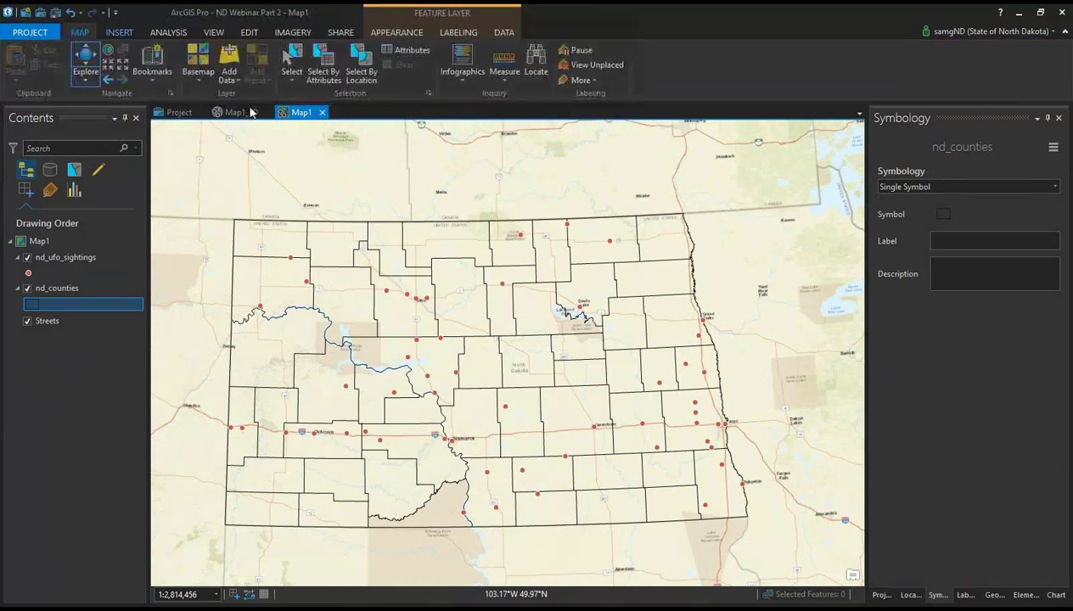
click(229, 75)
click(344, 123)
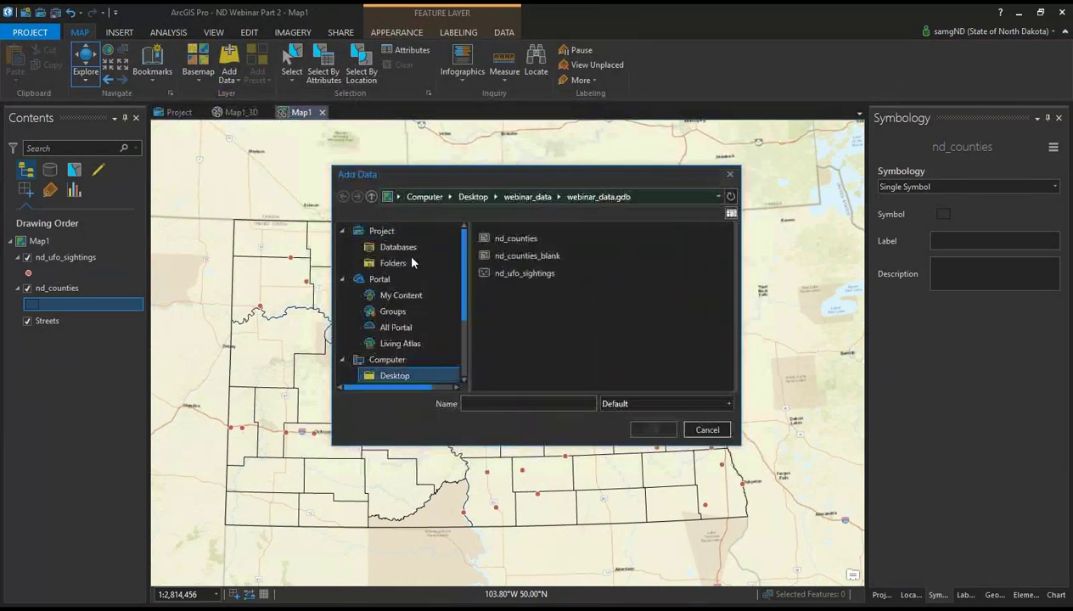
click(514, 256)
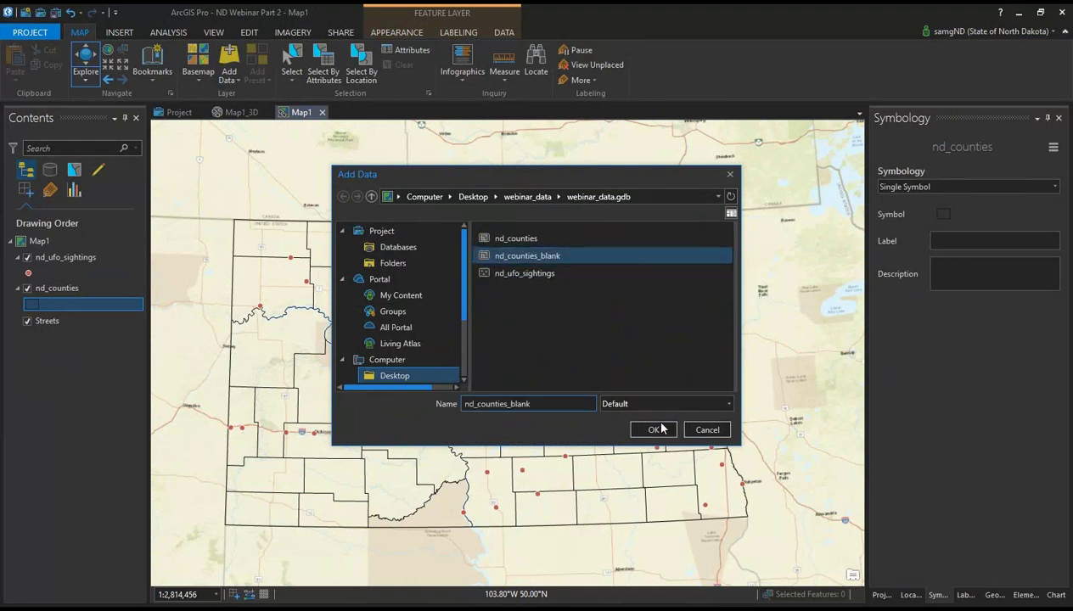
click(653, 430)
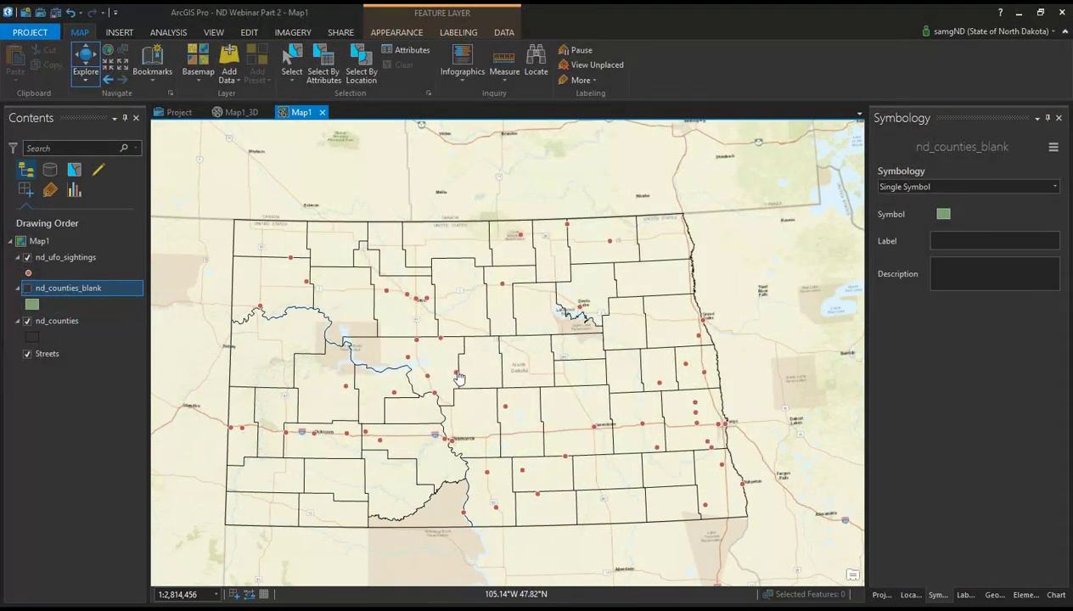
Step: Open the attribute table of the nd_counties_blank layer
click(98, 287)
right_click(98, 286)
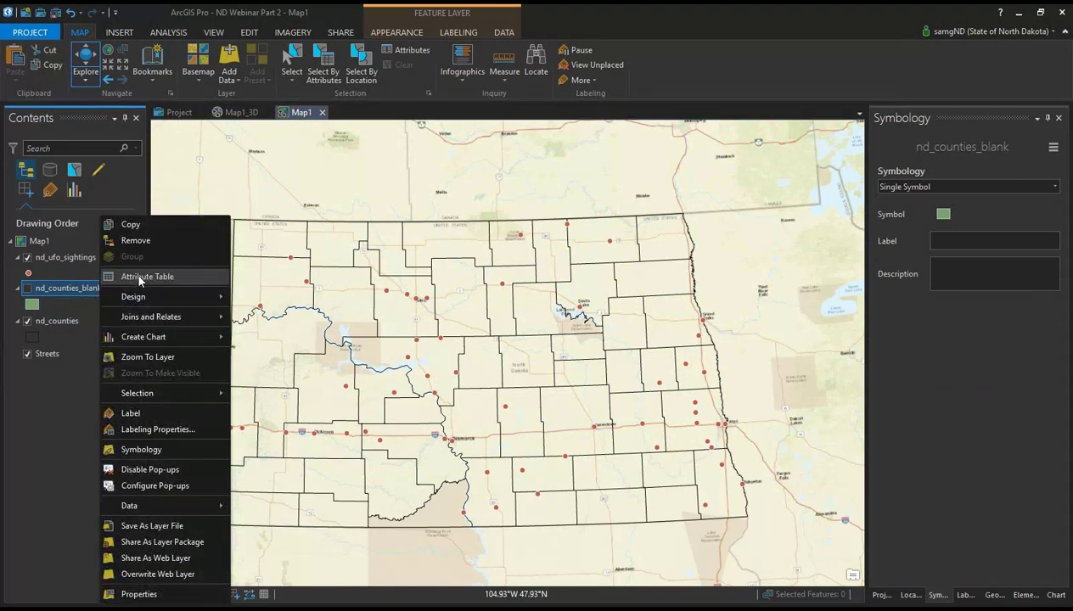
click(76, 374)
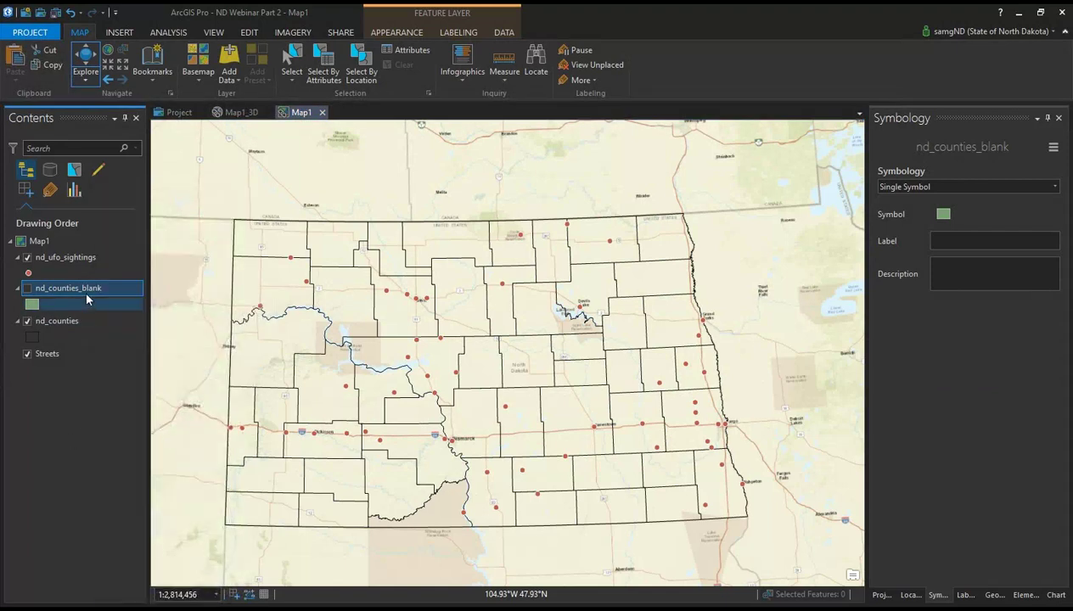
right_click(85, 295)
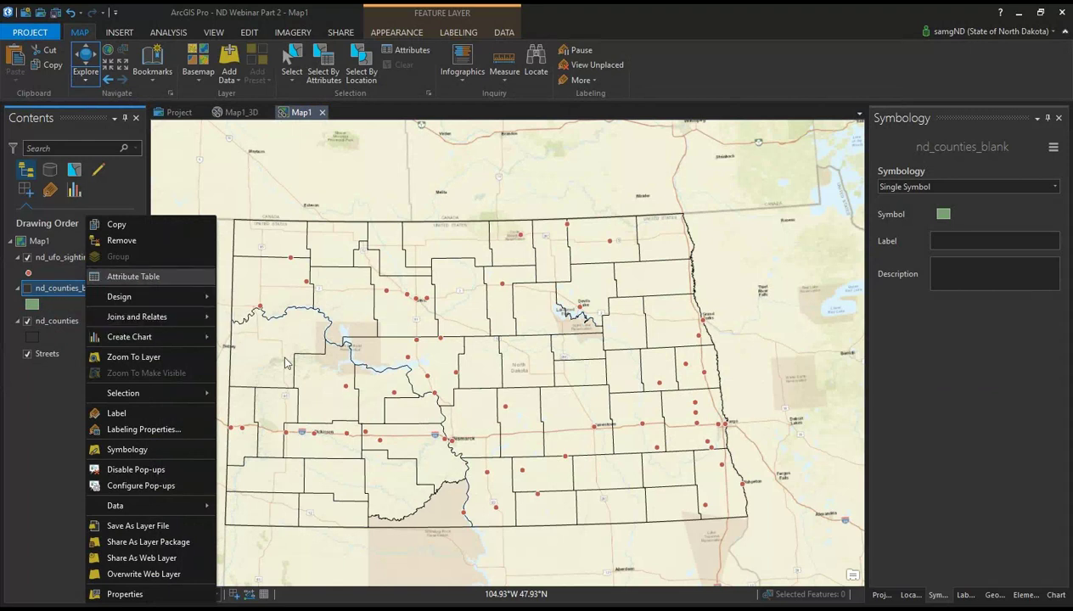
click(96, 278)
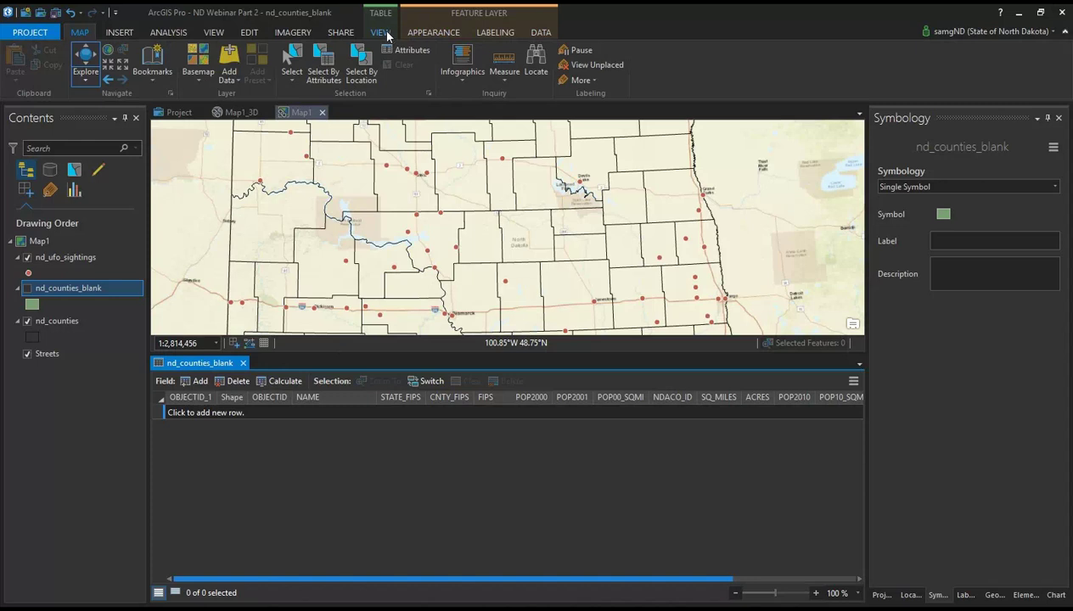
Step: Add a new row to the nd_counties_blank table and step through its NAME, CNTY_FIPS and FIPS cells
click(382, 33)
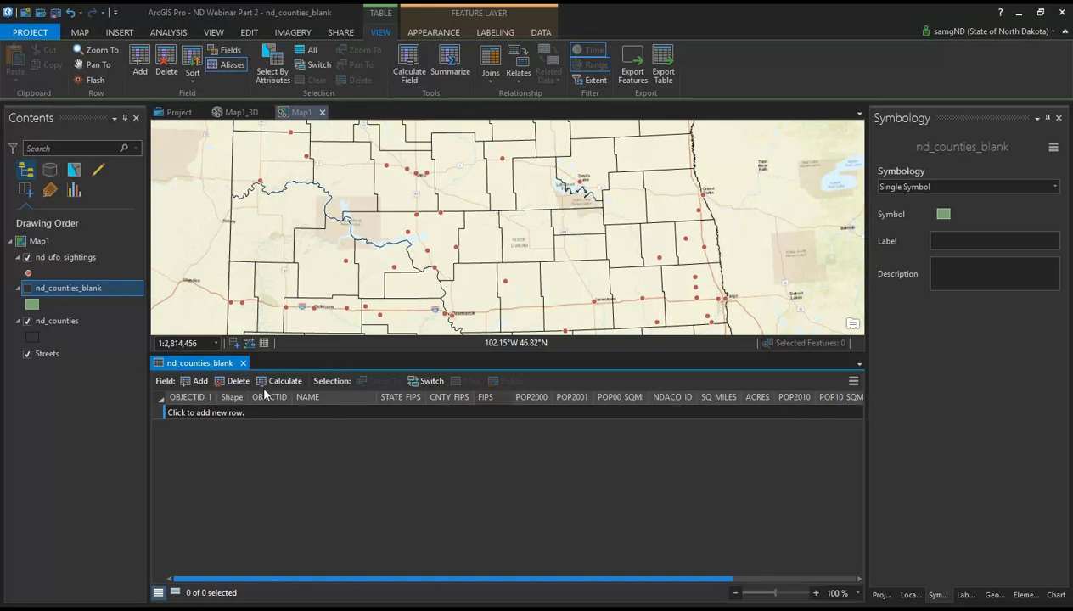
click(192, 414)
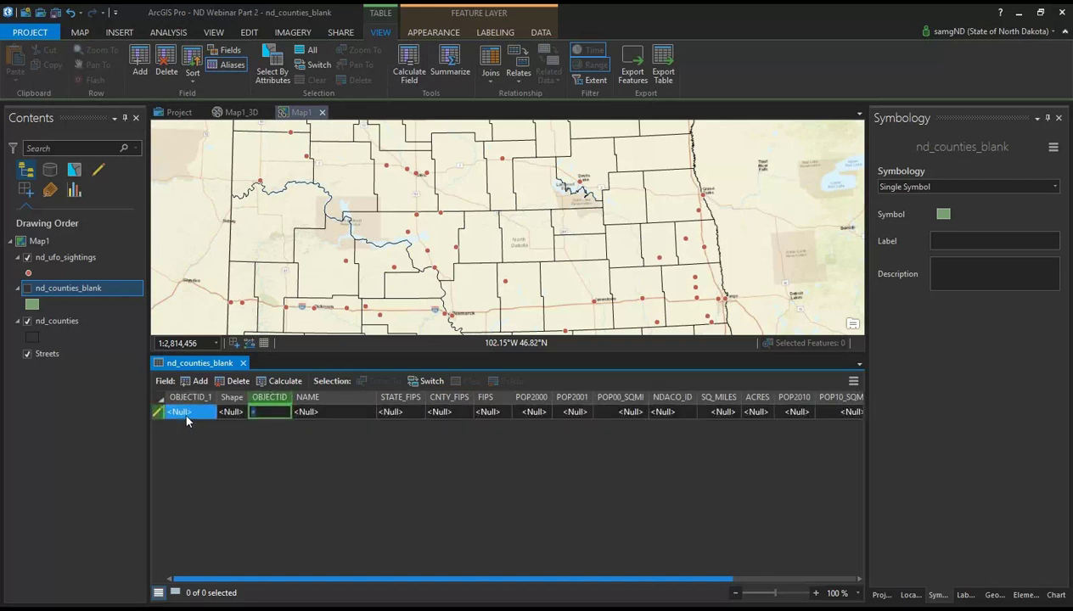
click(351, 414)
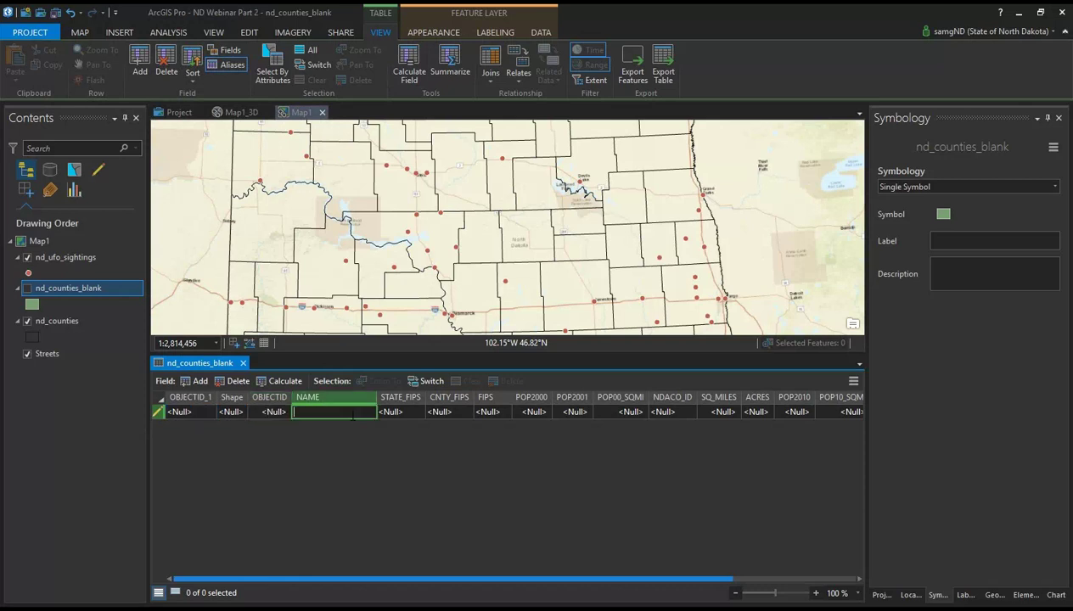
click(443, 414)
click(497, 411)
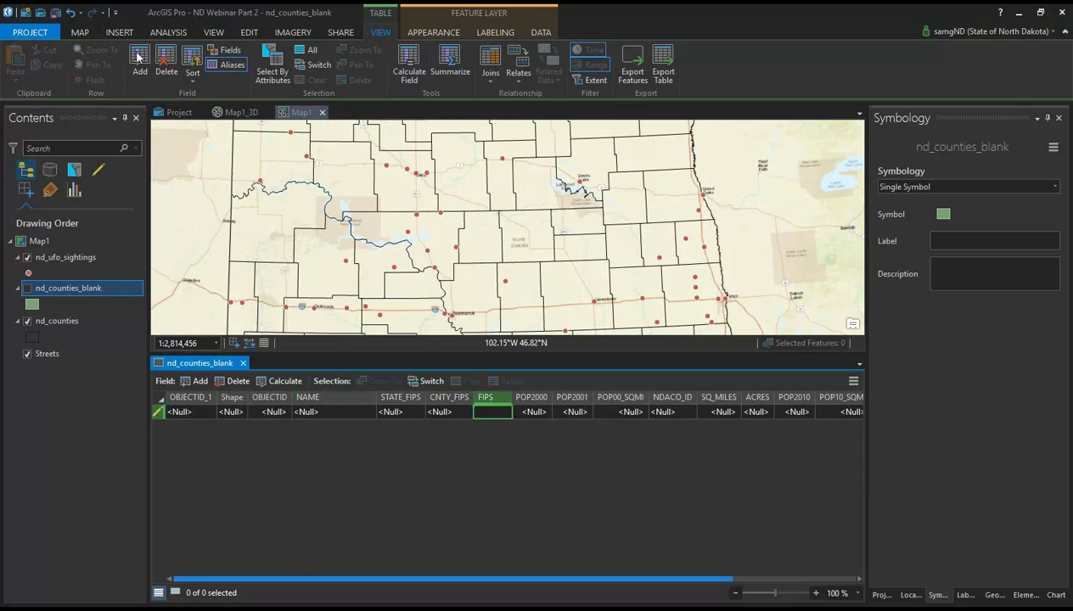
Step: Check the Edit and Table View tools and the NAME column's context menu
click(249, 32)
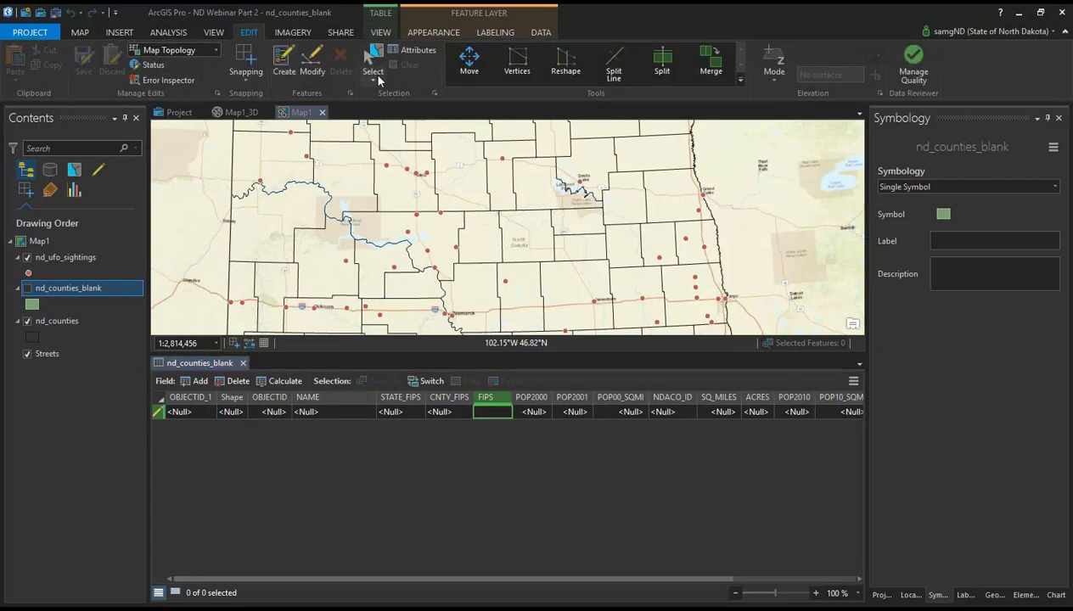
click(263, 480)
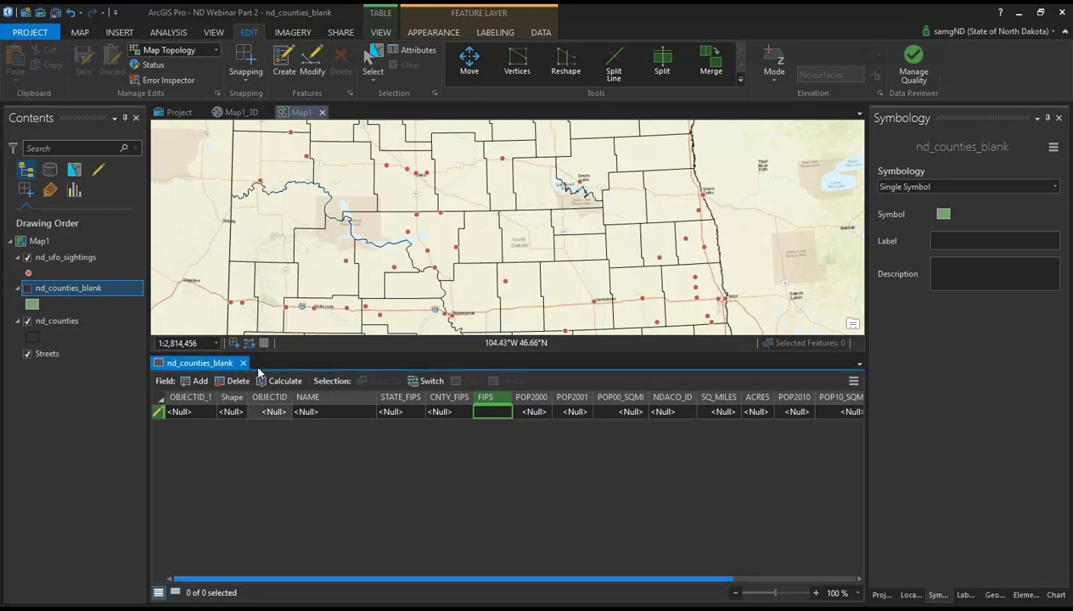
click(392, 34)
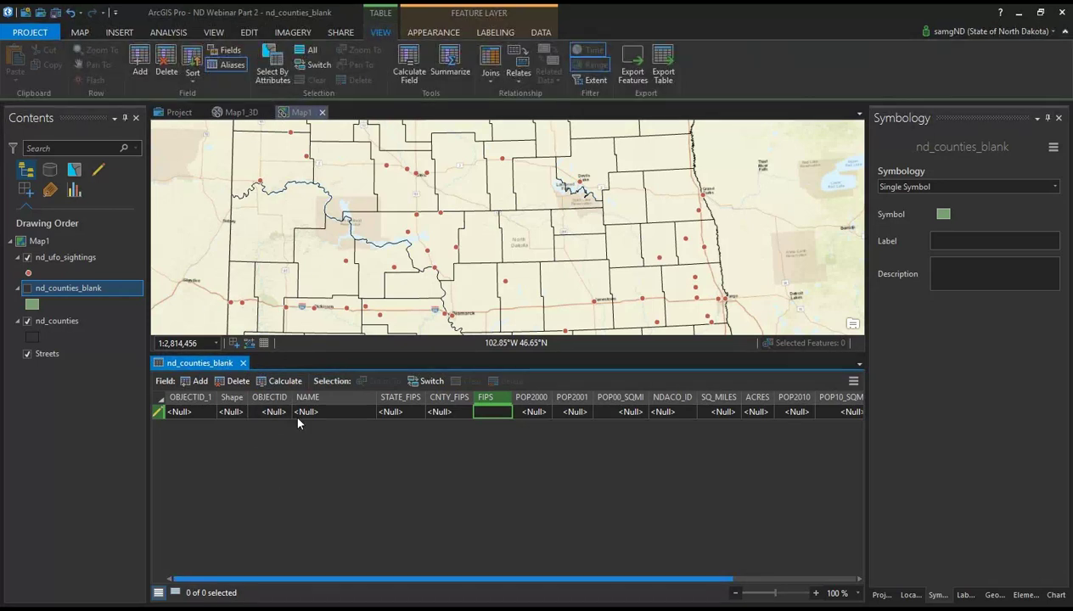
mouse_move(341, 406)
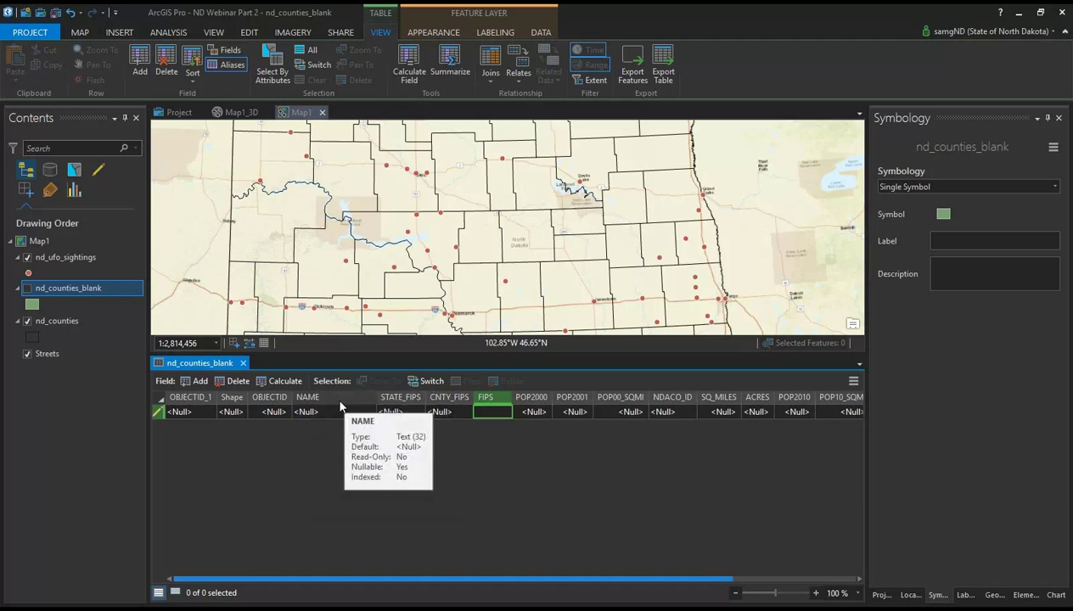
right_click(331, 399)
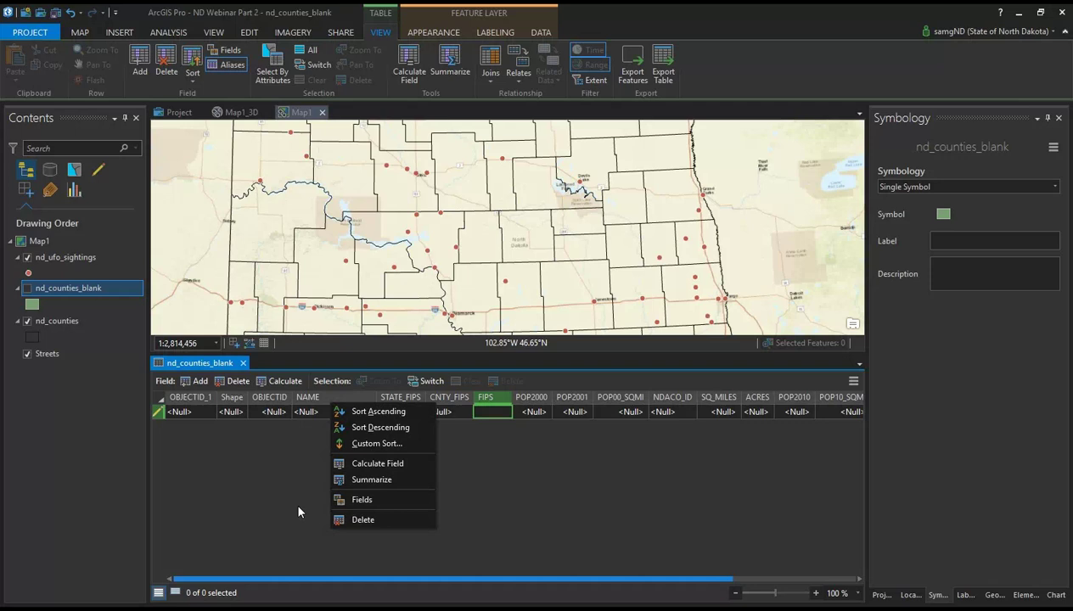
click(298, 510)
right_click(327, 399)
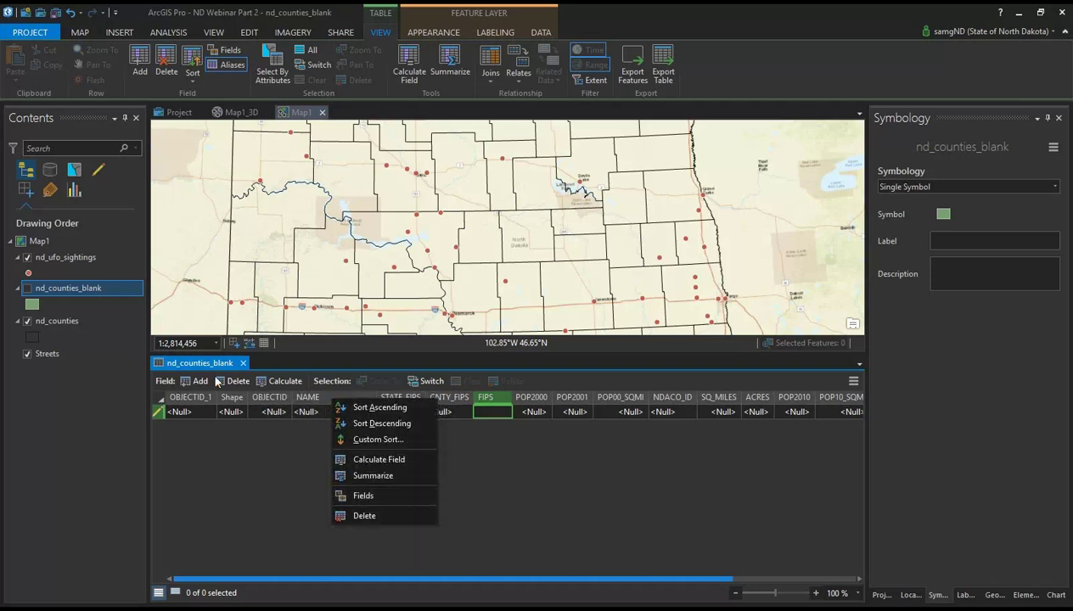
click(242, 487)
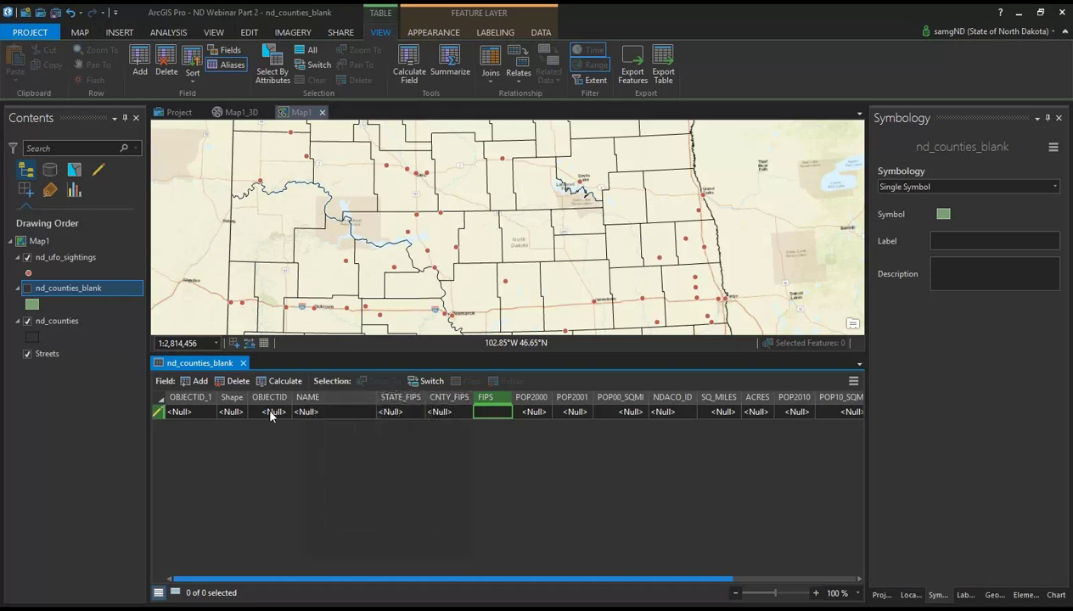
Step: Open the Fields view of nd_counties_blank, scroll through its fields and select ACRES
click(224, 53)
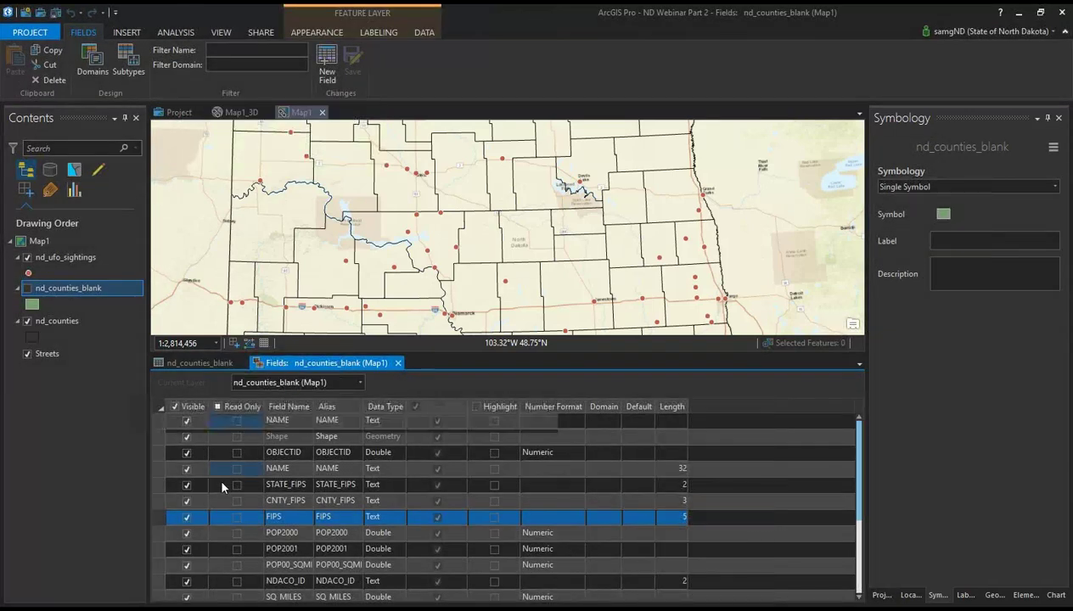
scroll(225, 471, down, 3)
scroll(241, 493, up, 3)
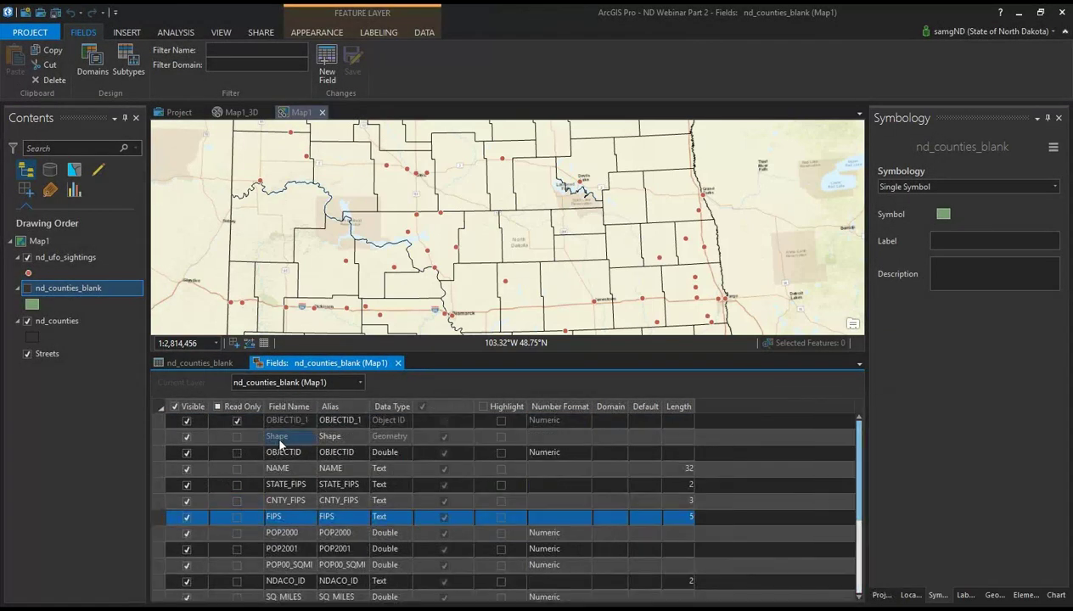
scroll(425, 441, down, 3)
scroll(384, 459, up, 1)
scroll(387, 450, up, 1)
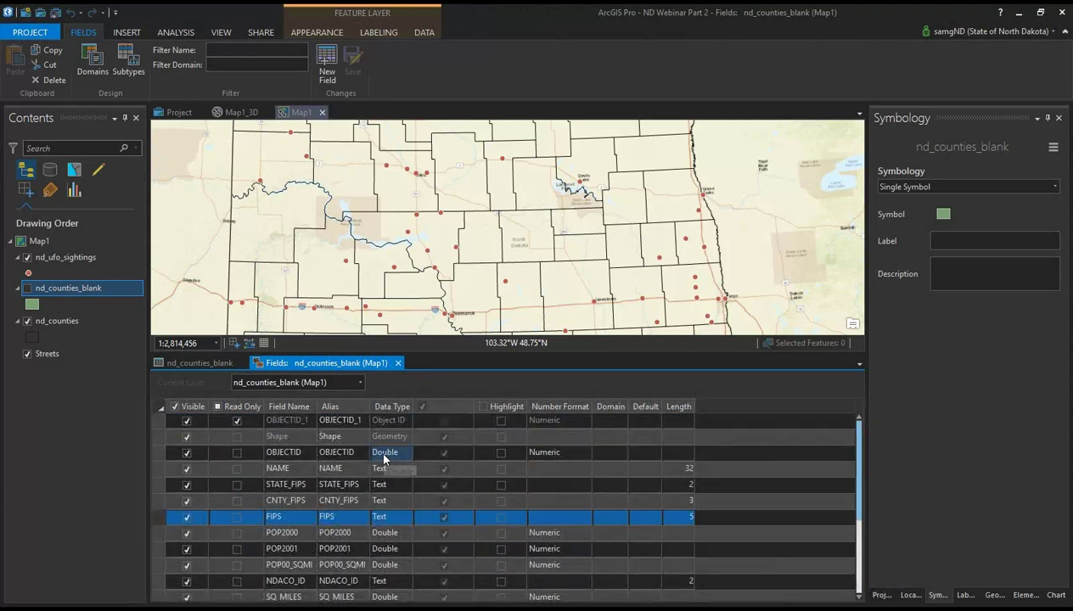
scroll(398, 446, down, 3)
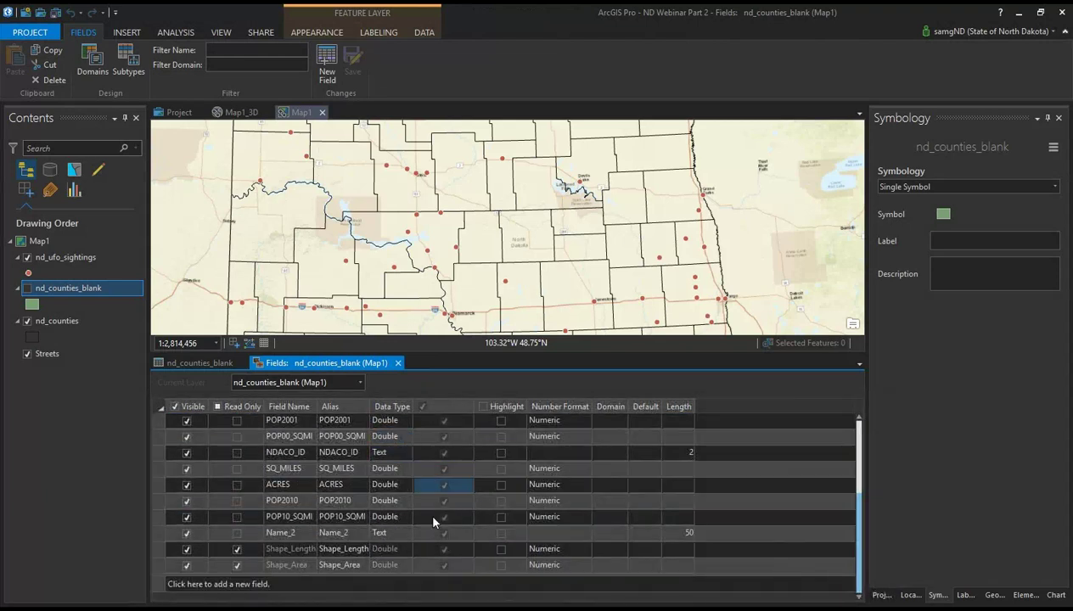
scroll(422, 547, up, 3)
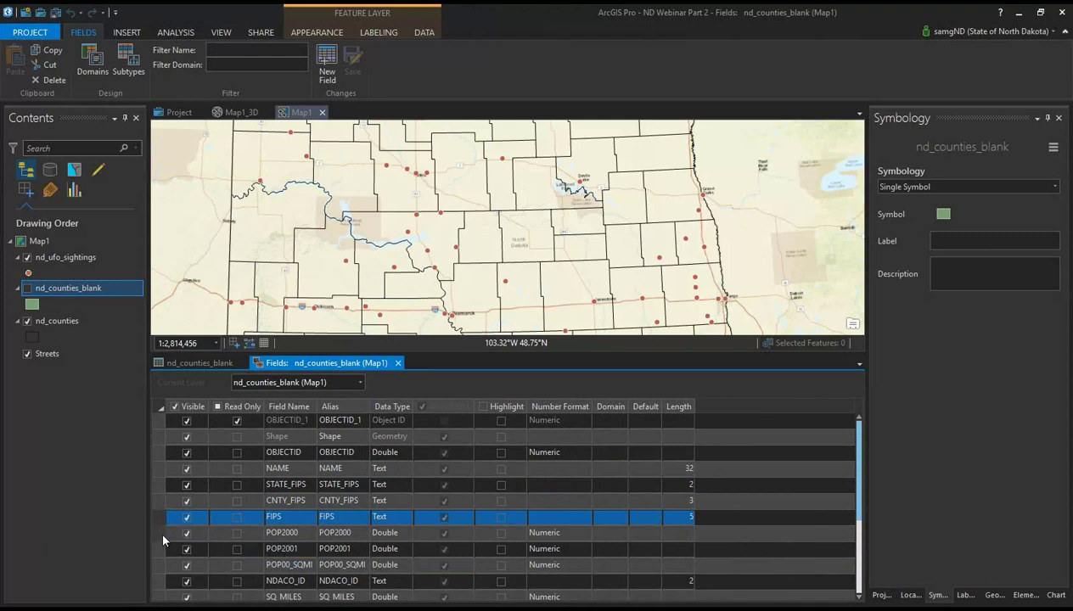
scroll(160, 527, down, 3)
click(158, 485)
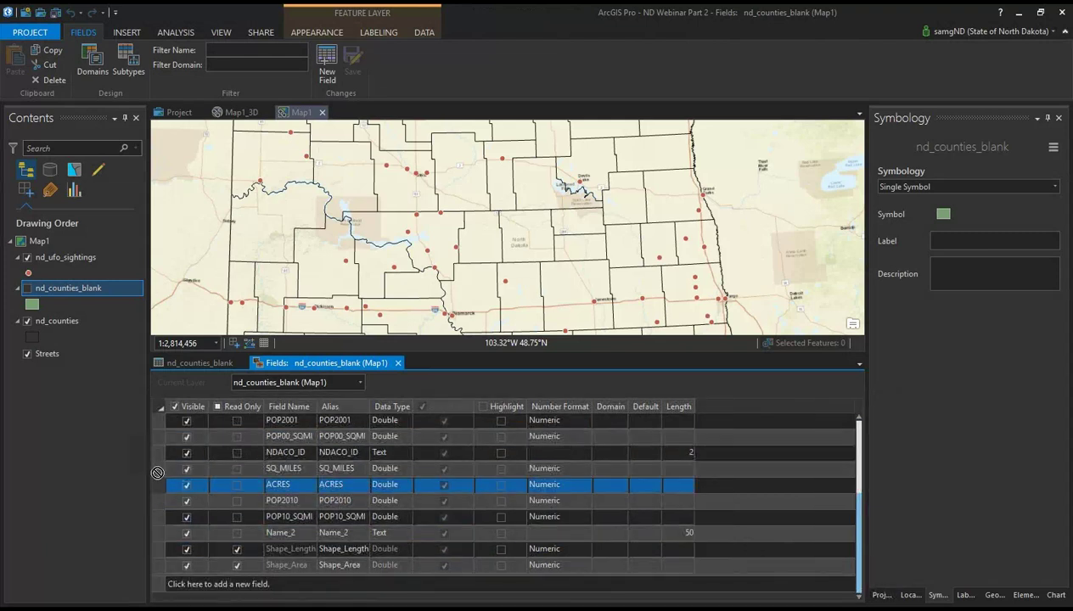
scroll(231, 528, up, 3)
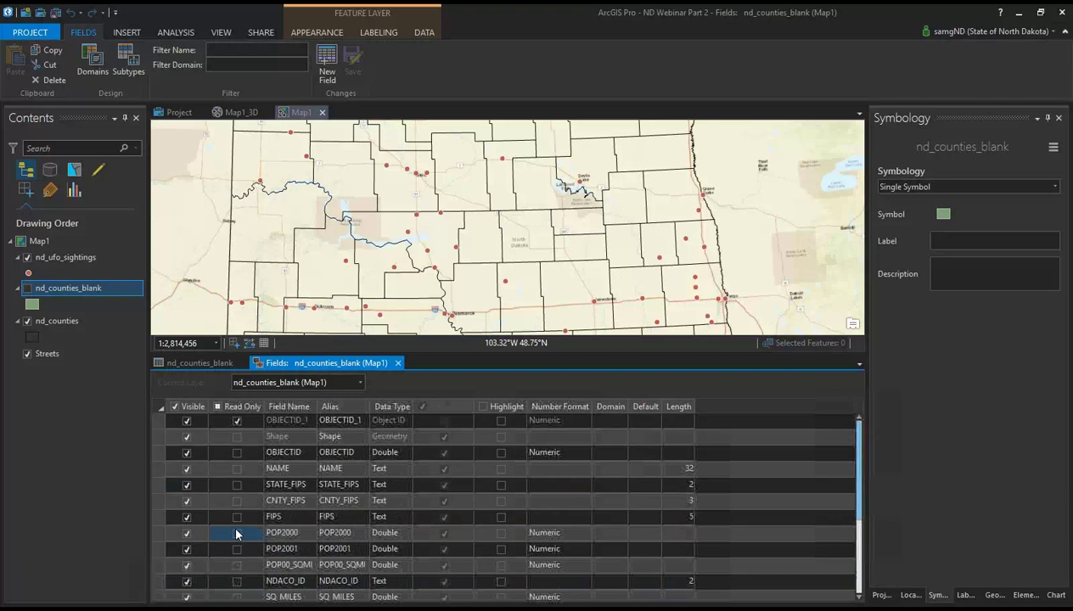
scroll(253, 477, down, 3)
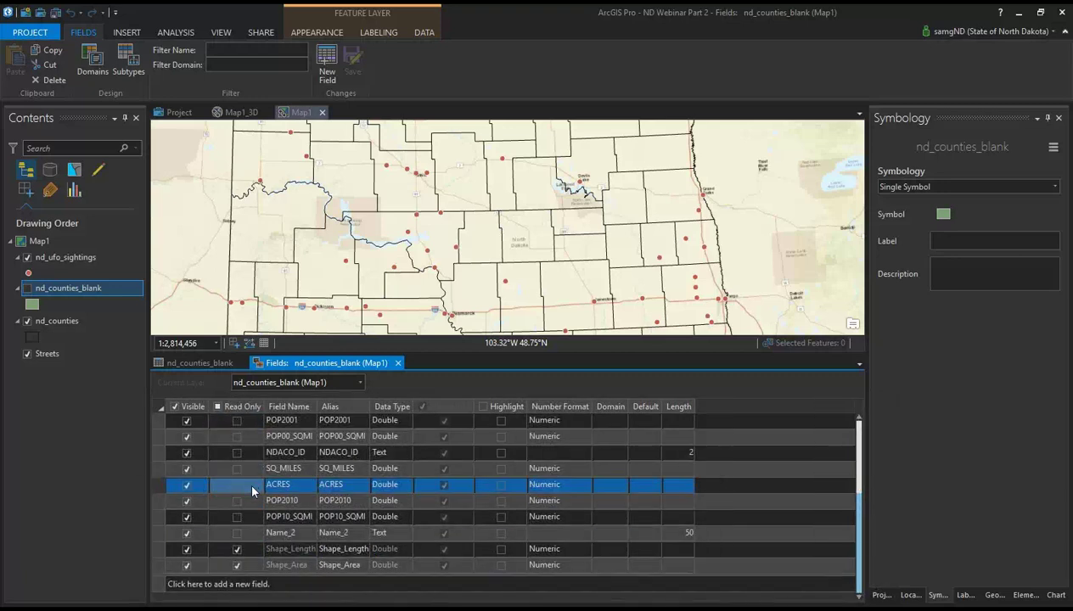
Step: Add five new fields, Field through Field4, to nd_counties_blank
click(218, 585)
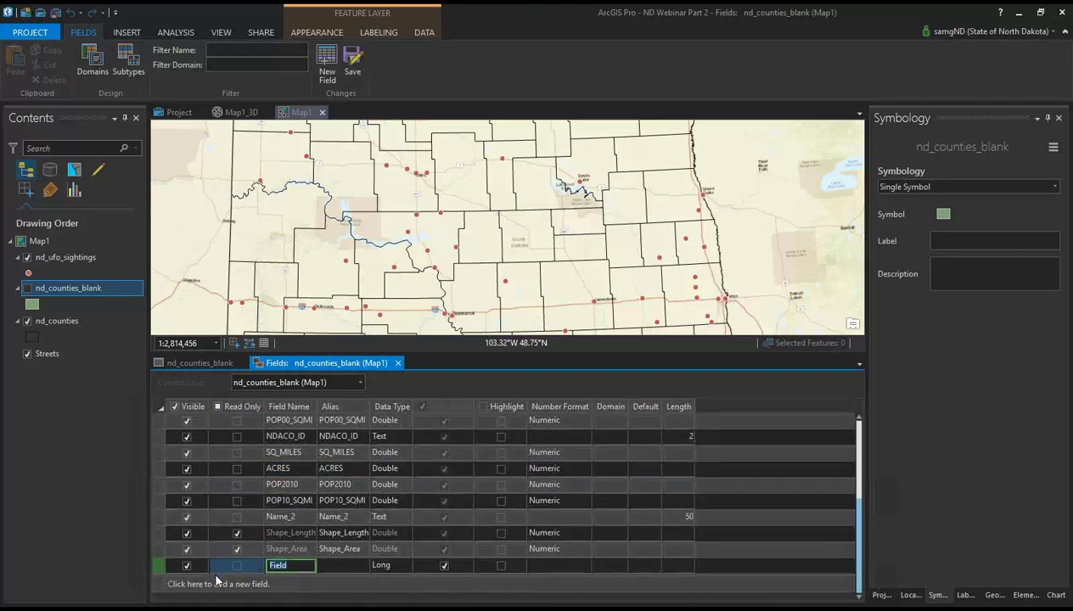
click(214, 586)
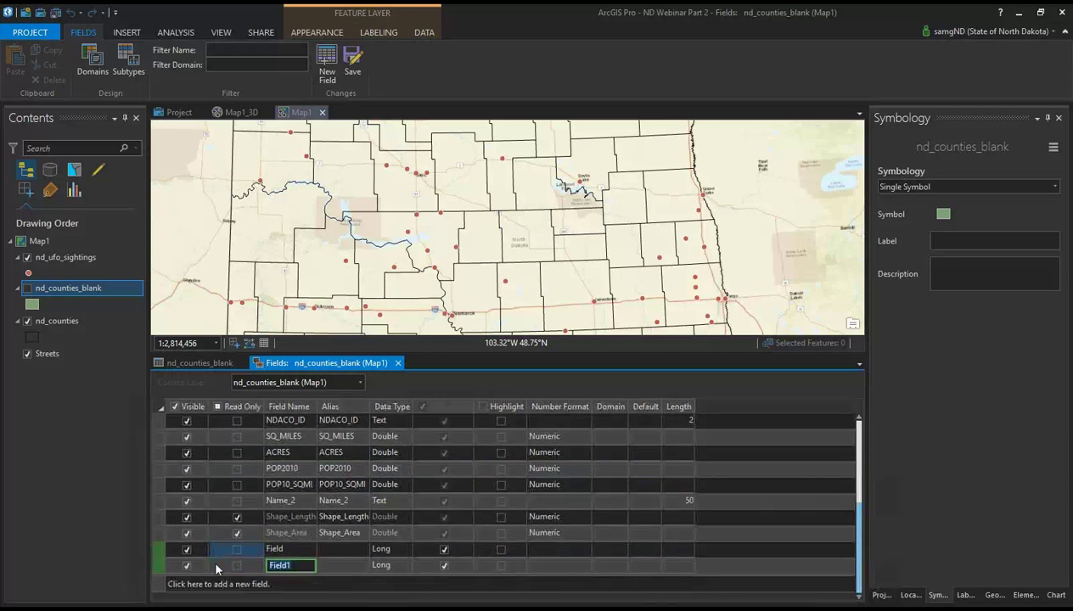
click(216, 583)
click(231, 597)
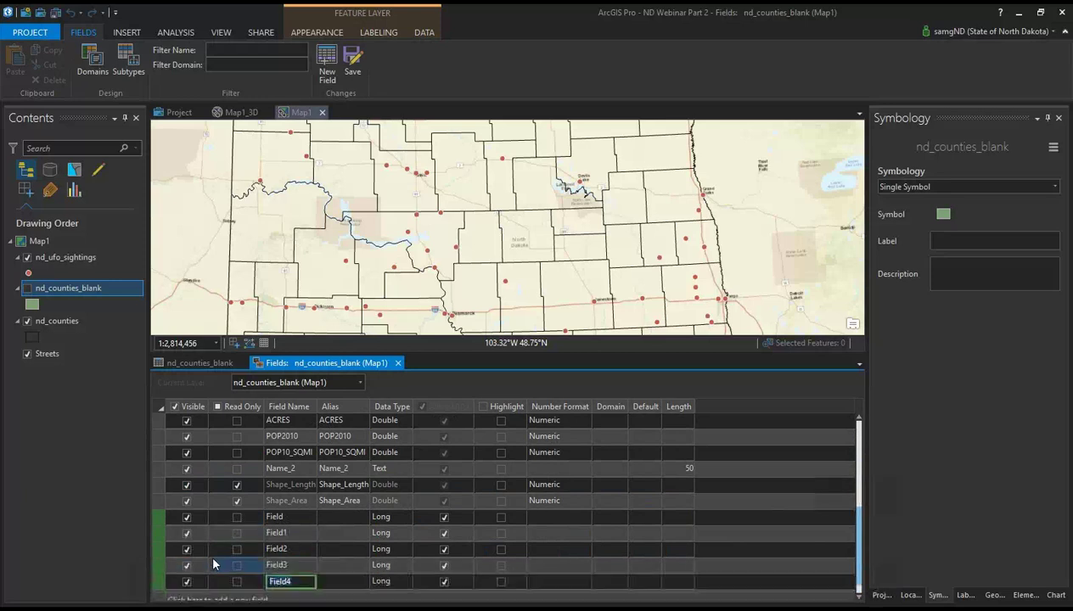
click(204, 584)
click(294, 500)
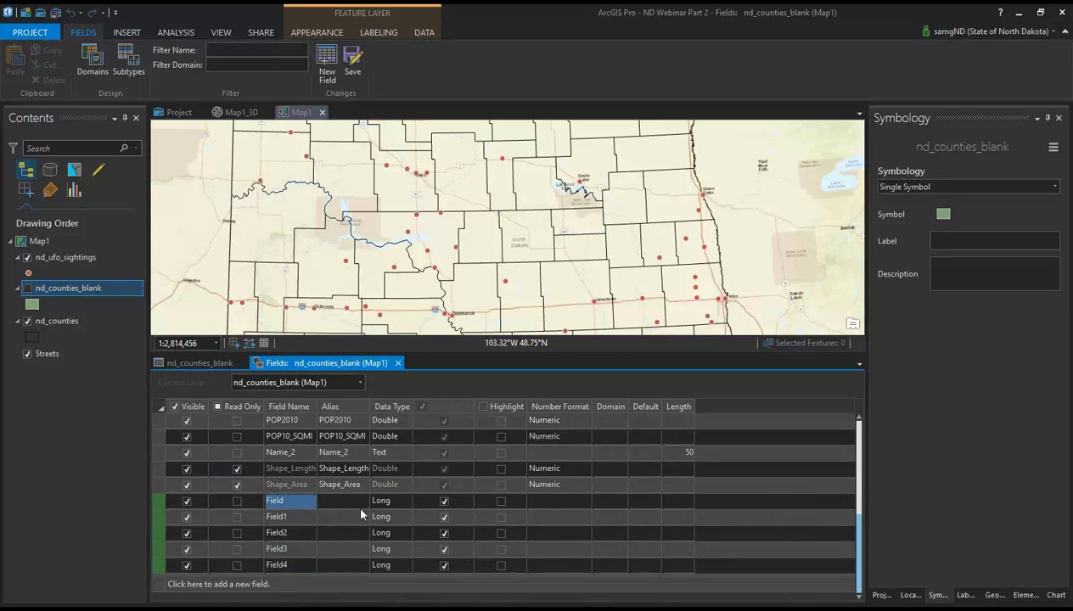
Step: Keep Field as Long with no domain, leave Name_2 as Text, then select Field1
click(383, 501)
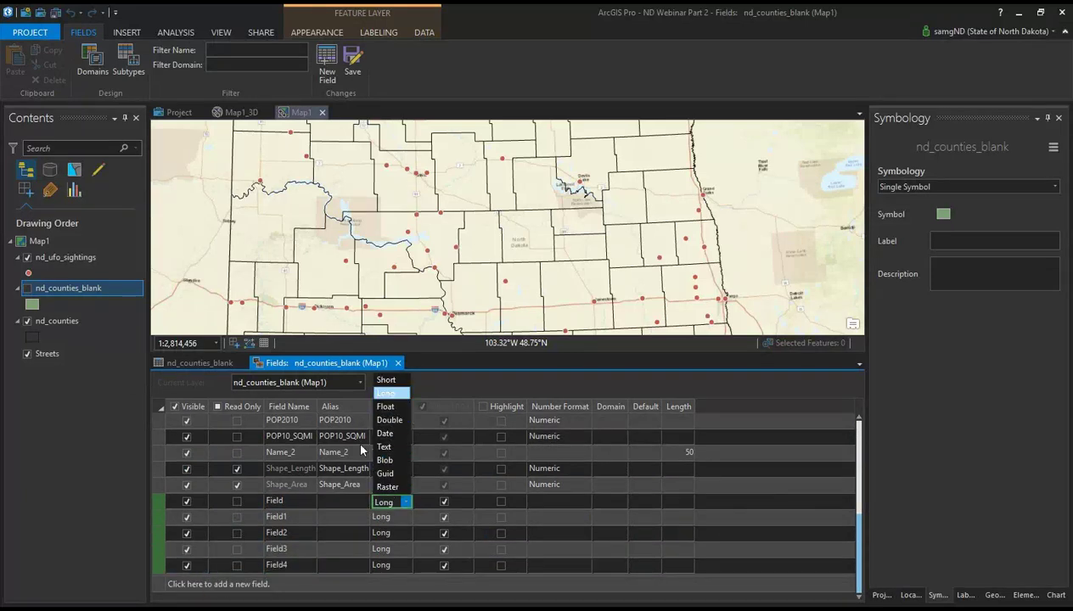
click(382, 533)
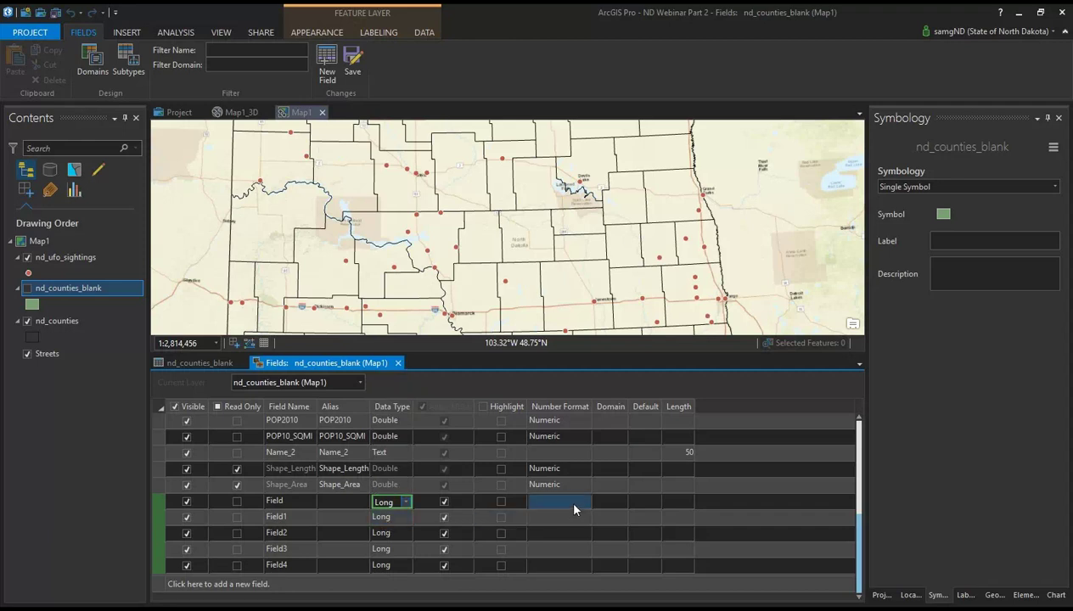
click(606, 494)
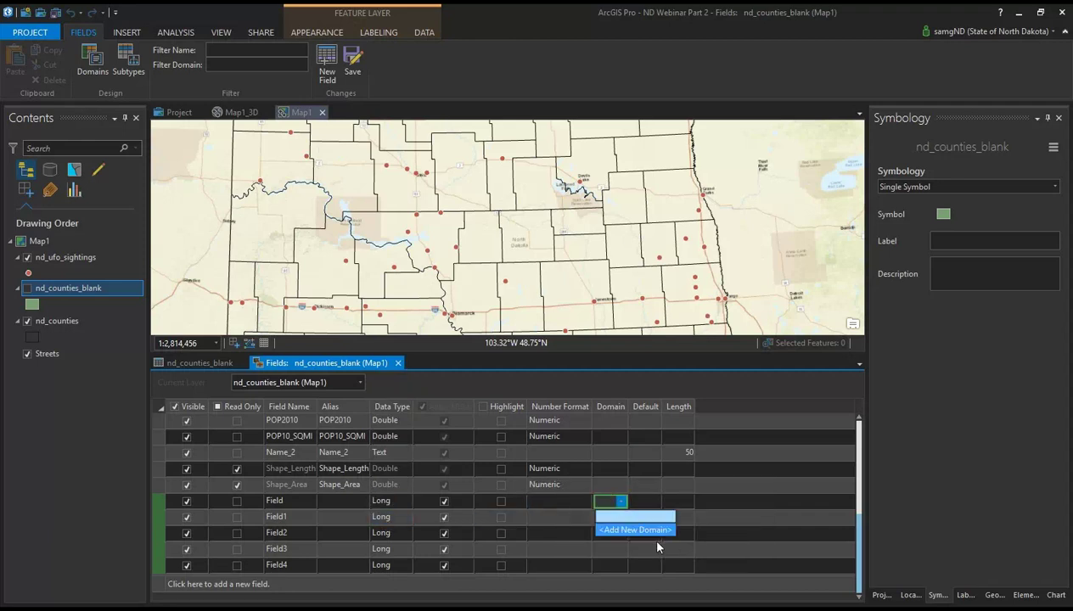
click(785, 506)
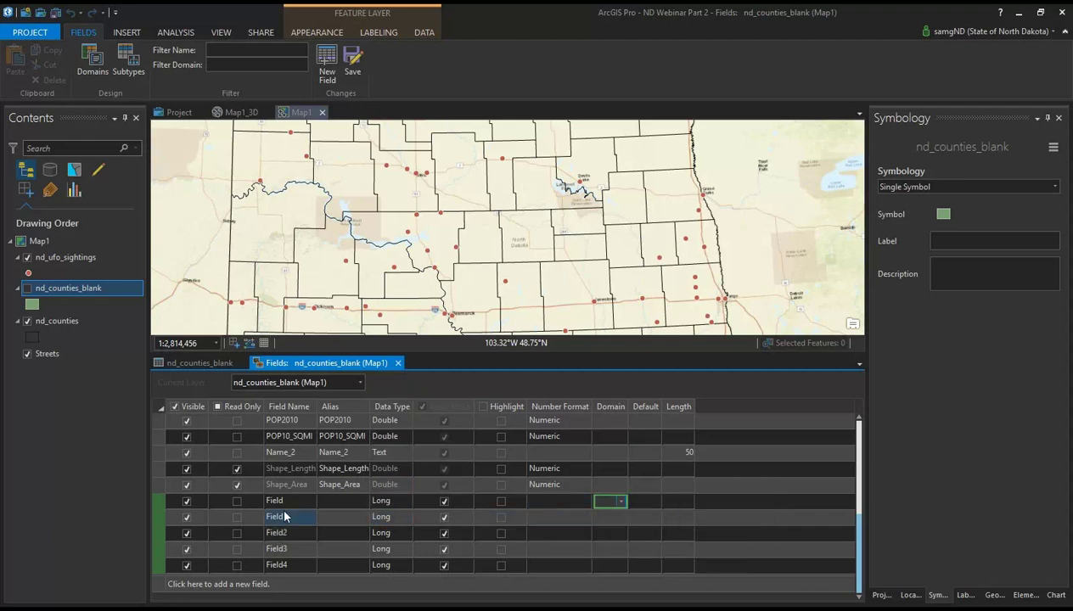
click(394, 457)
click(394, 456)
click(847, 461)
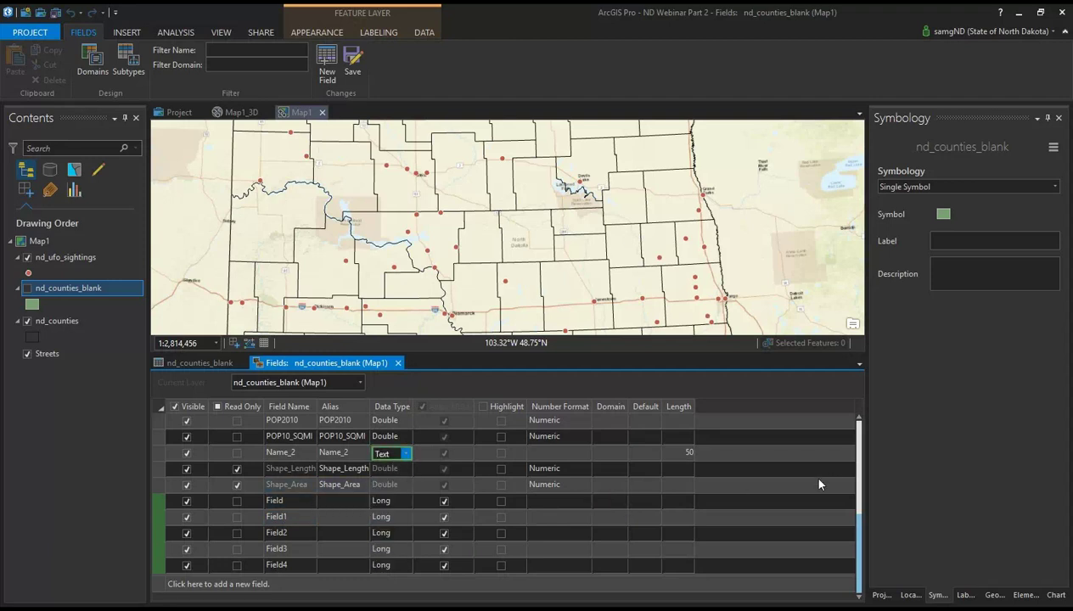
click(406, 455)
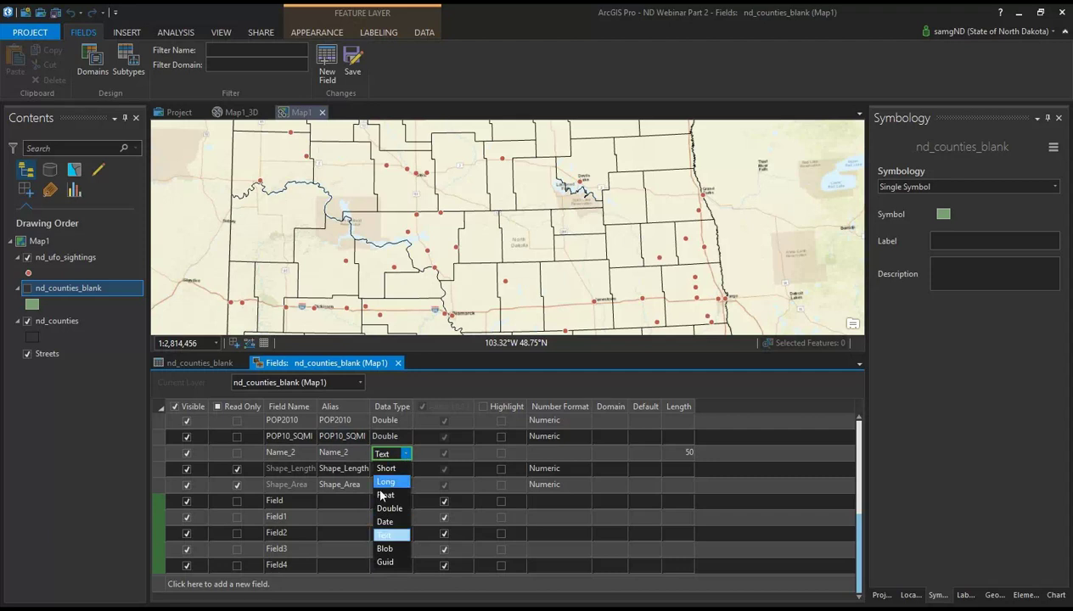
key(Escape)
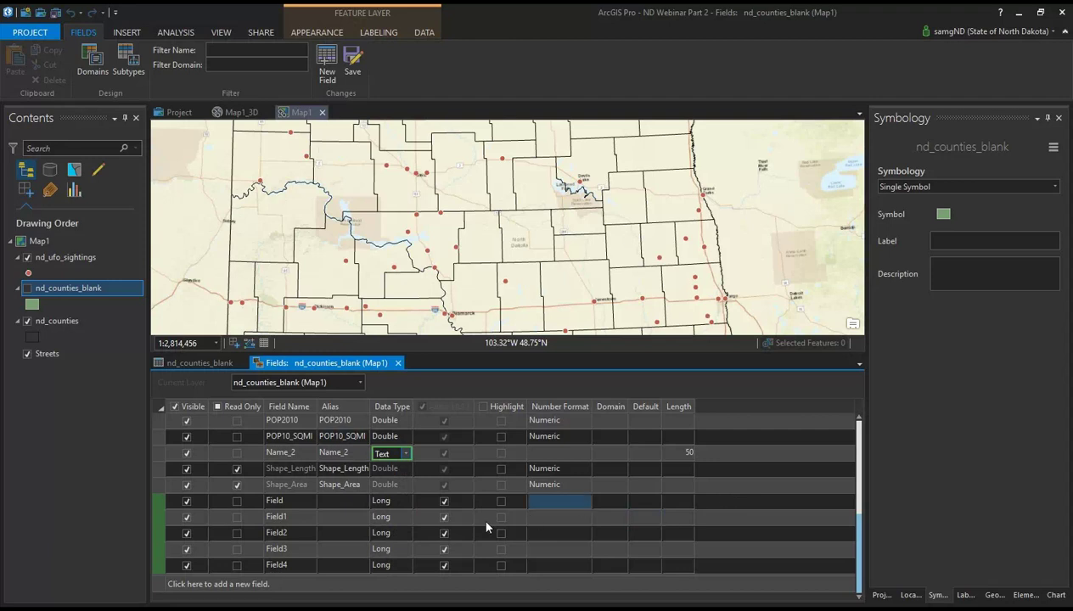
scroll(344, 472, up, 1)
scroll(346, 482, down, 1)
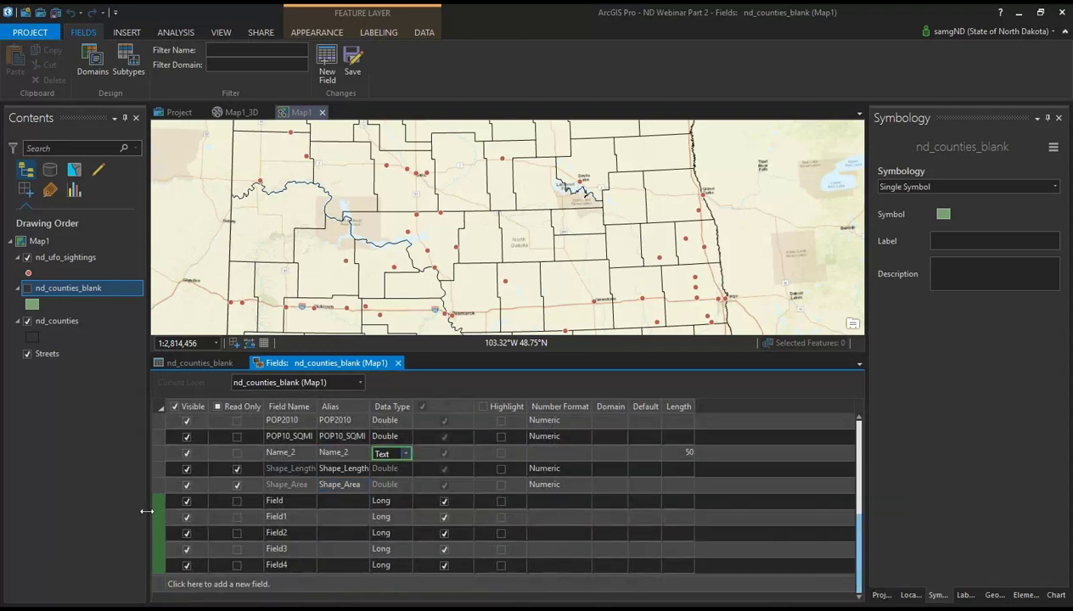
mouse_move(156, 517)
mouse_down()
mouse_move(158, 501)
mouse_move(152, 530)
mouse_up()
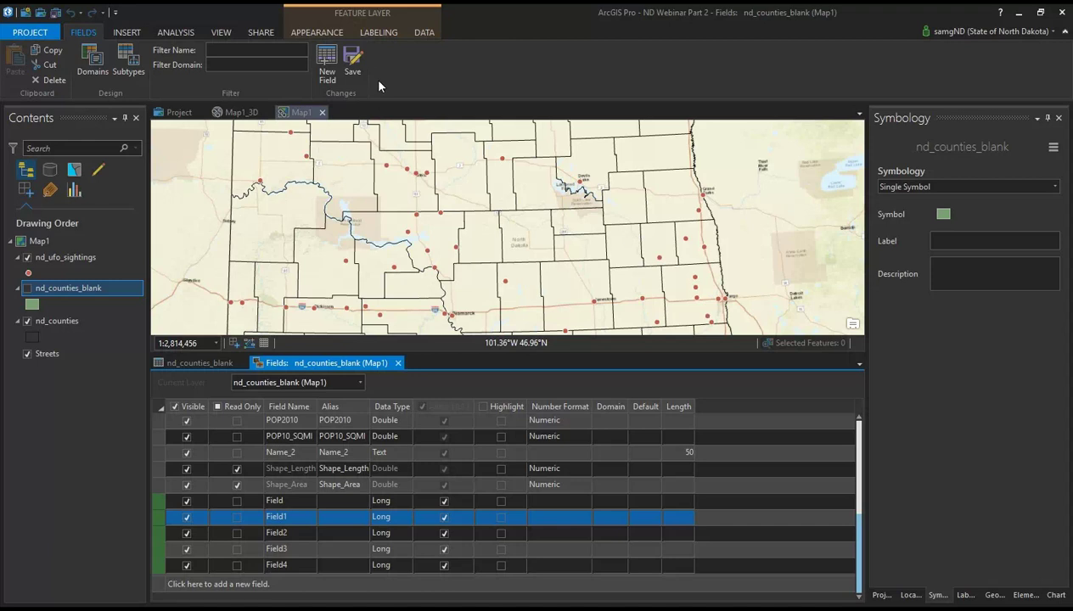
Step: Save the five new Long fields to nd_counties_blank and start closing the Fields view
click(354, 71)
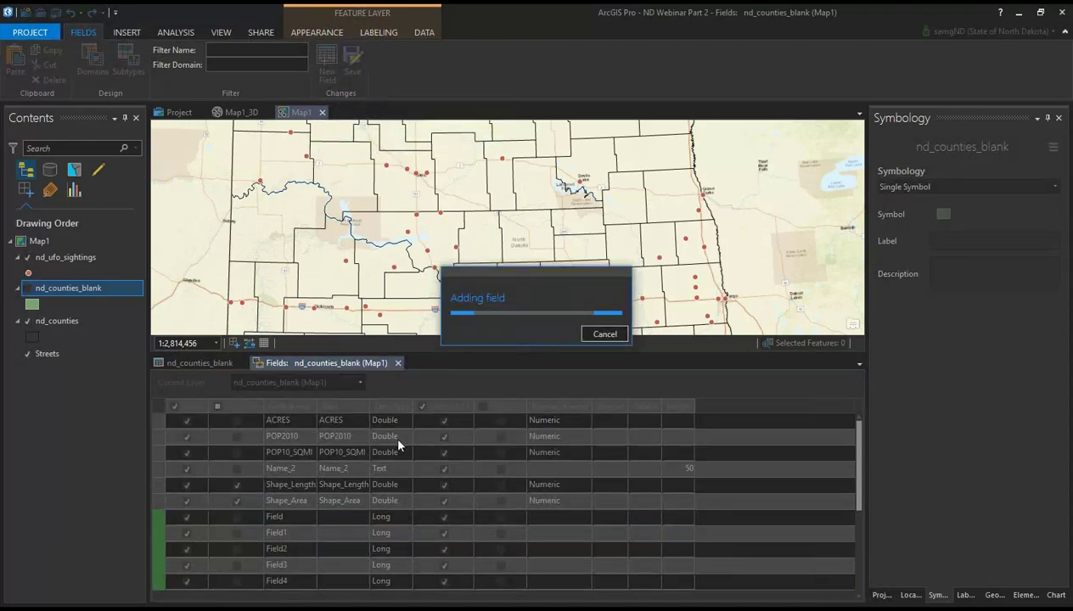
click(601, 336)
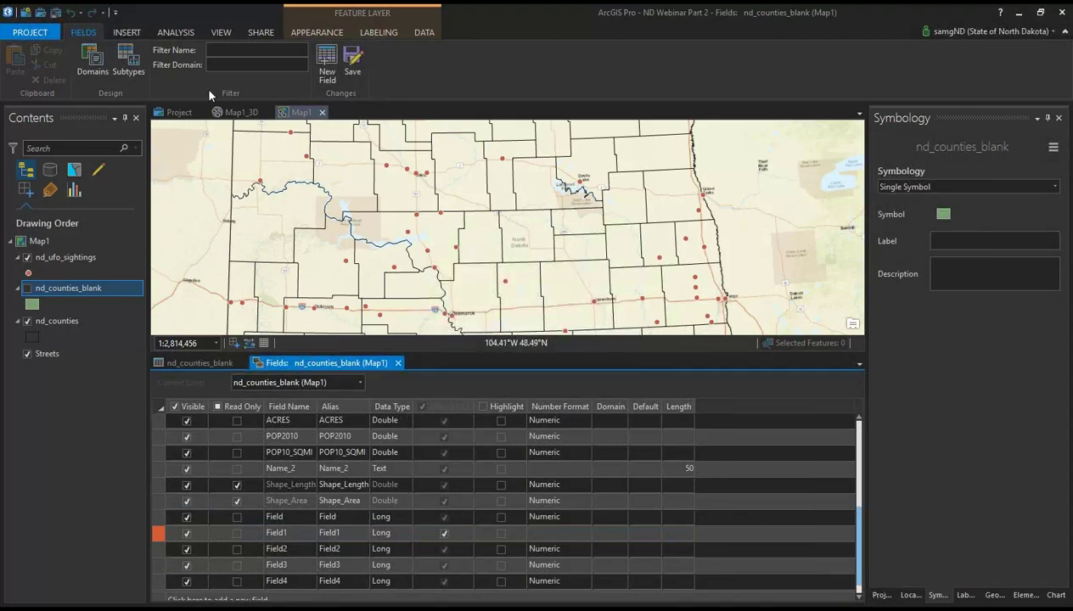
click(128, 33)
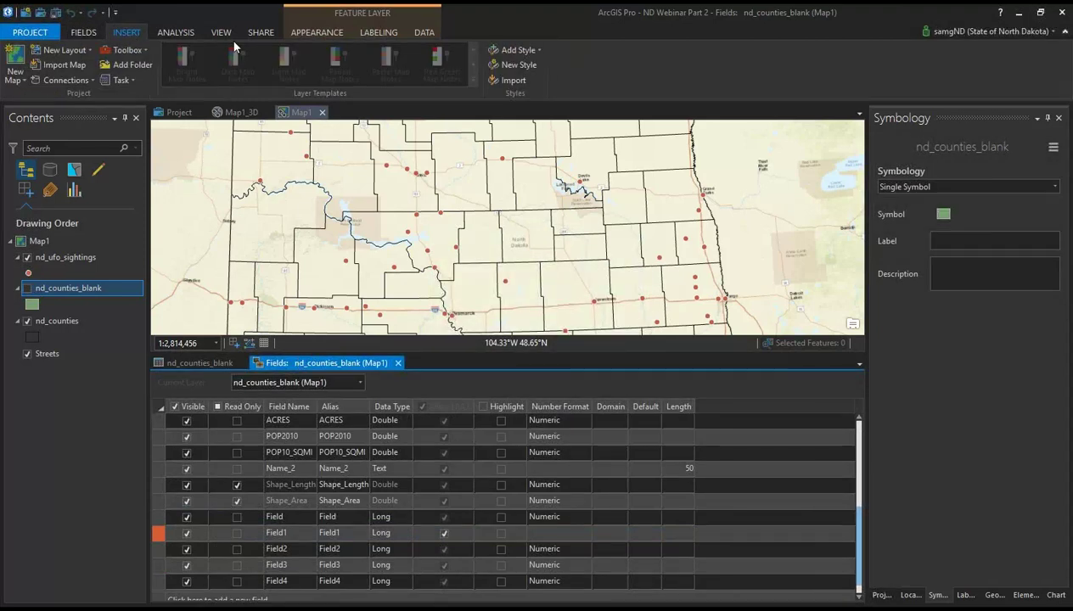
click(93, 33)
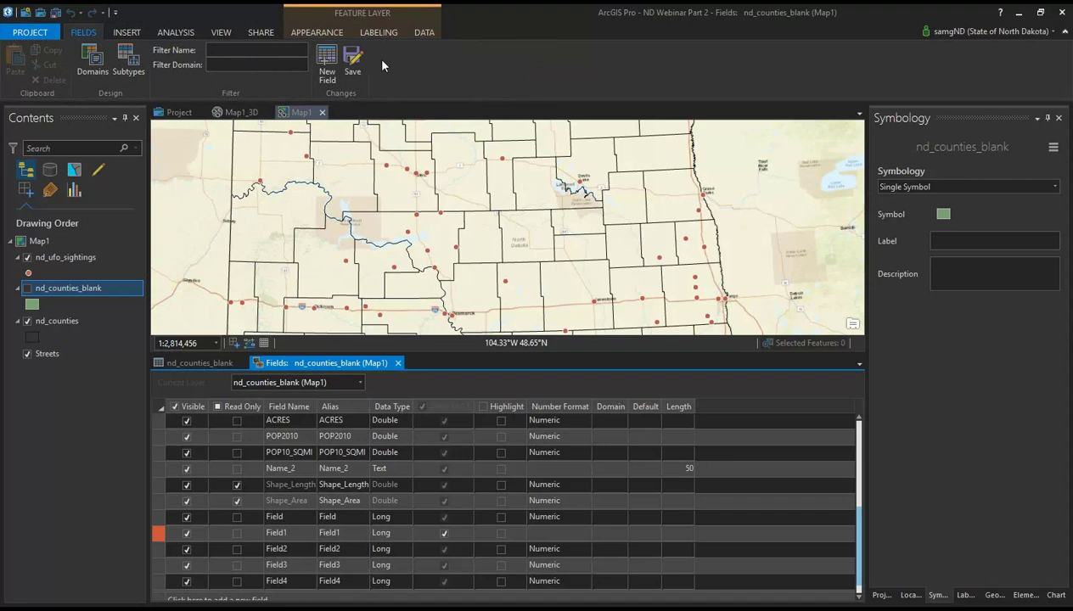
click(399, 364)
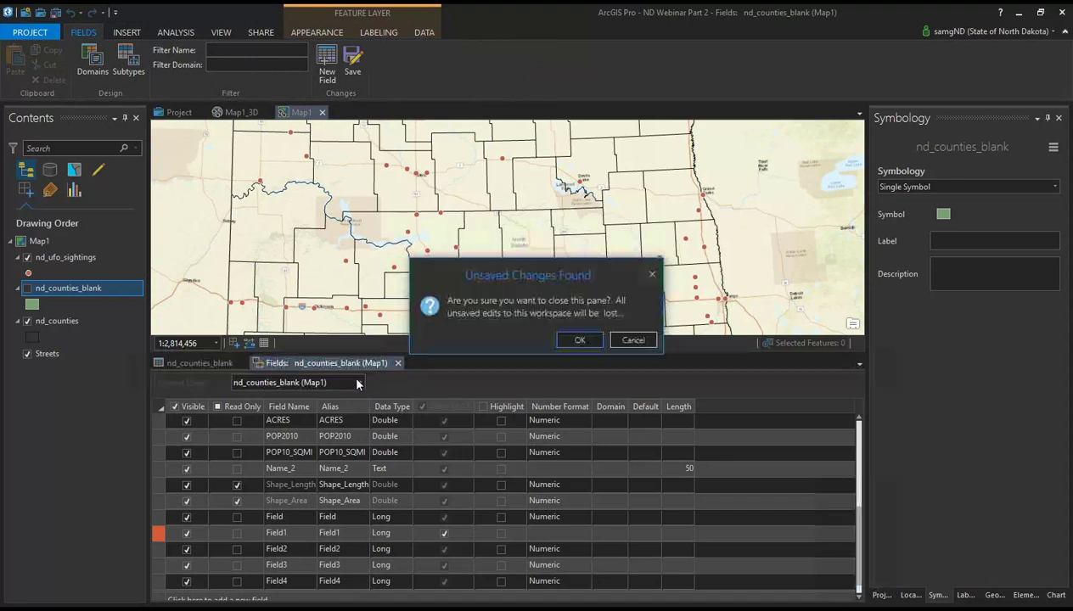
Step: Confirm closing the Fields view and create a new blank model in ModelBuilder
click(591, 340)
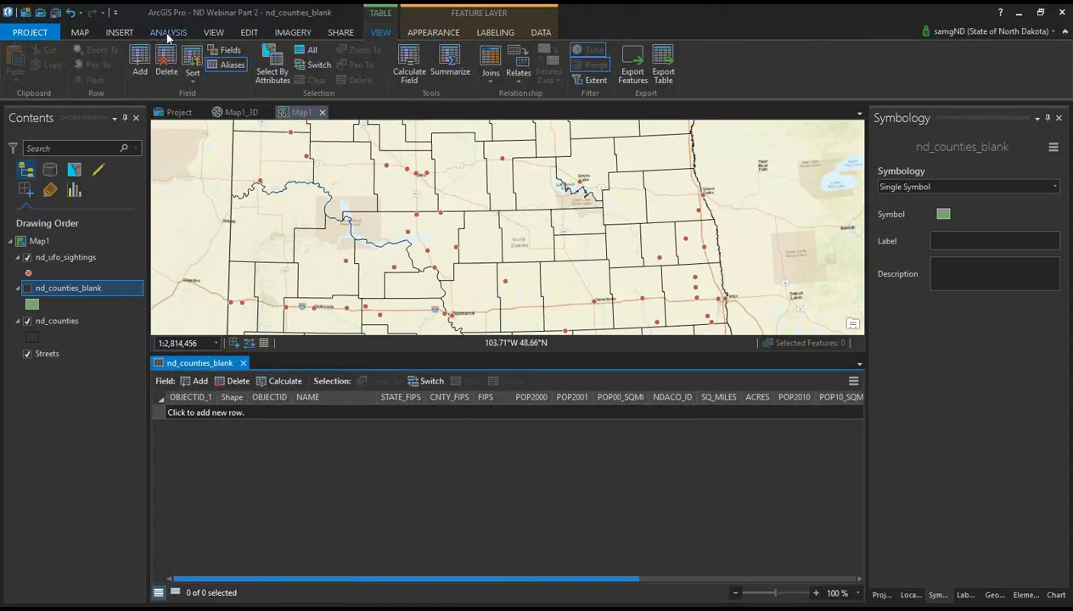
click(157, 33)
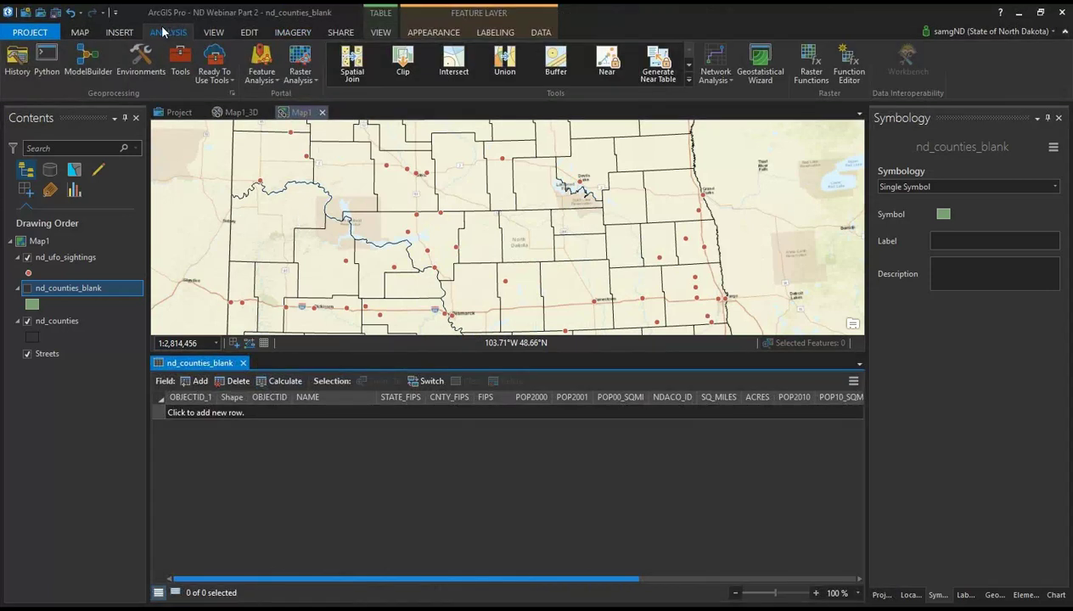
click(90, 66)
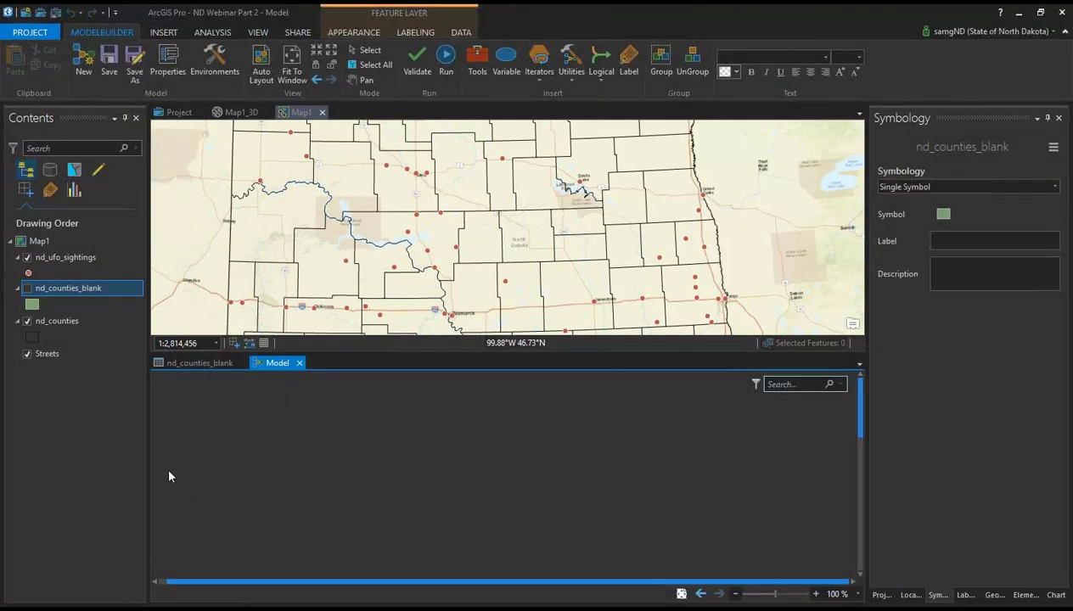
Step: Expand Toolboxes and ND Webinar Part 2.tbx in the Project pane and add a new Model to it
click(881, 595)
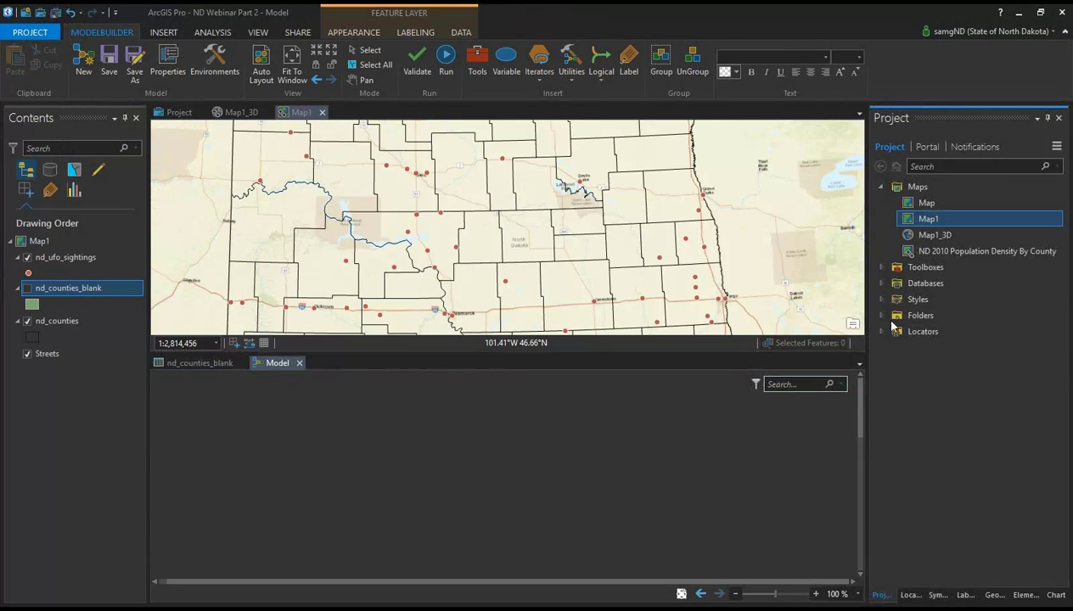
click(880, 267)
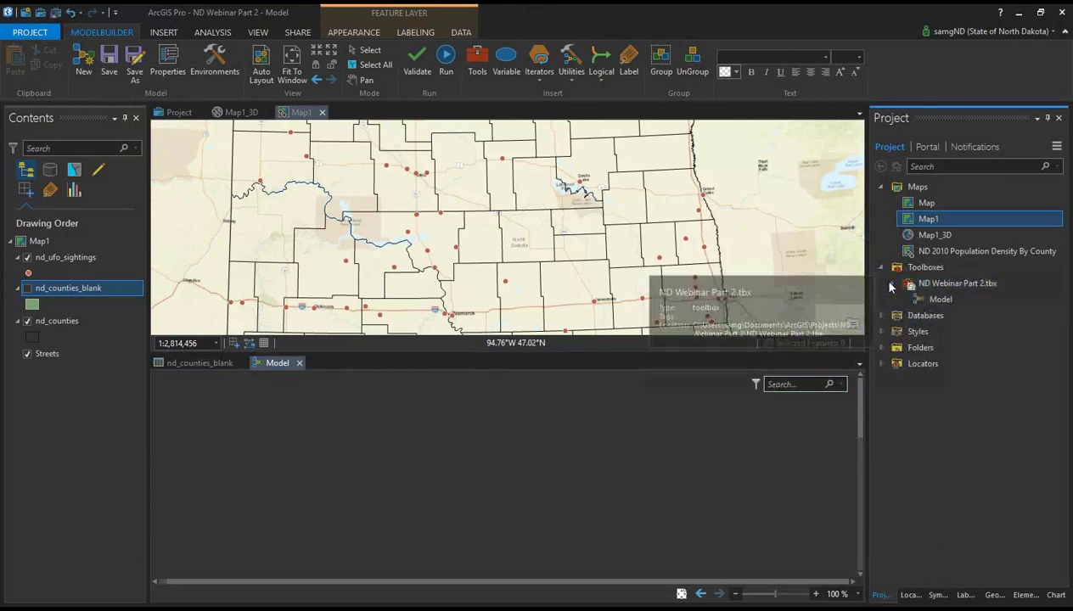
double_click(912, 290)
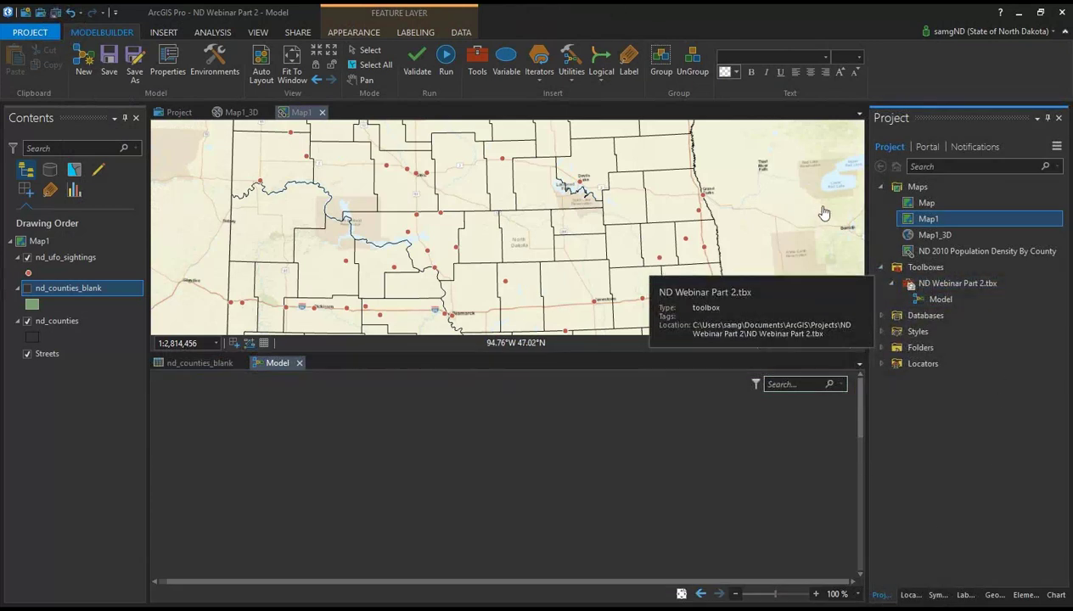
right_click(942, 284)
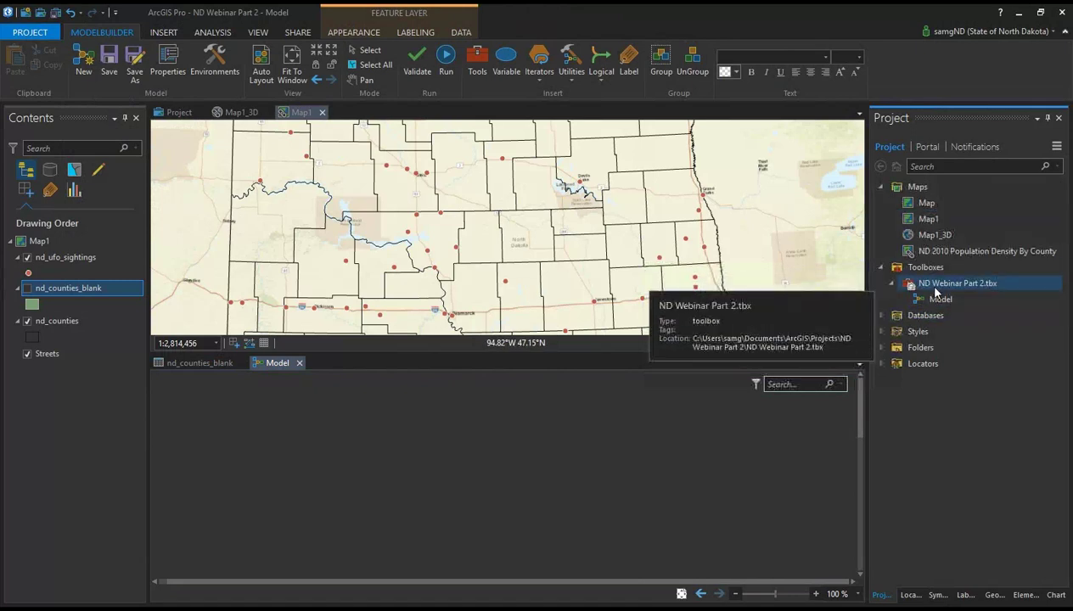
mouse_move(973, 297)
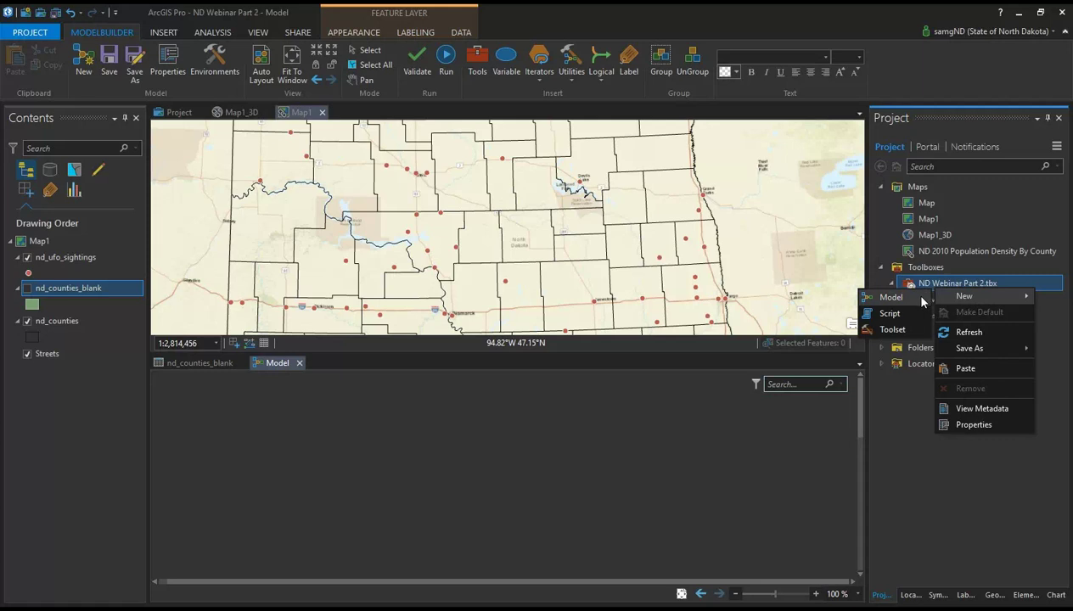
click(892, 299)
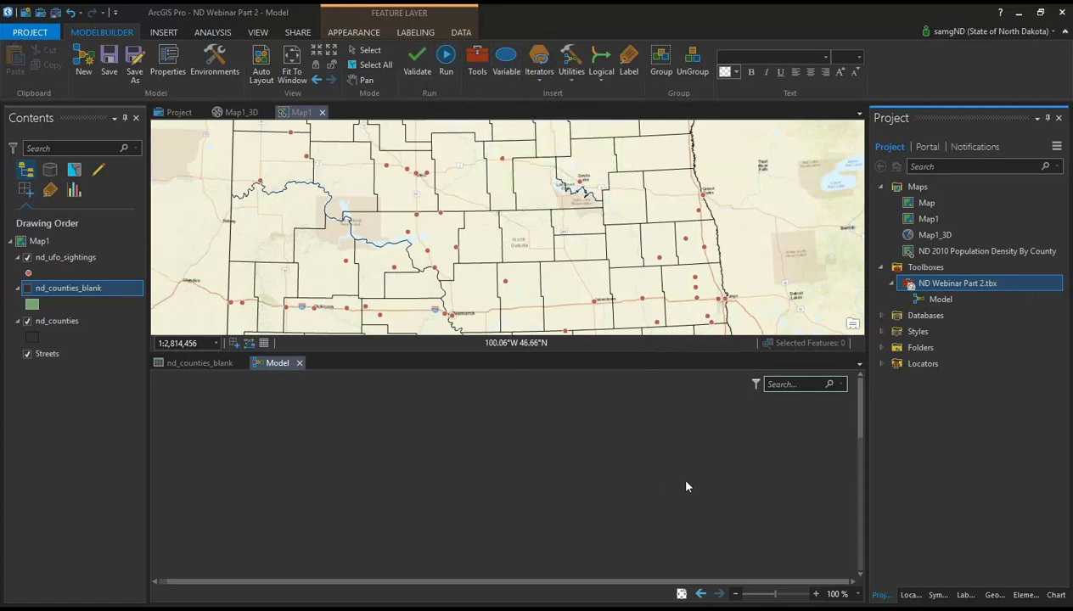
Step: Close the Model view and the nd_counties_blank attribute table, leaving only Map1
click(826, 461)
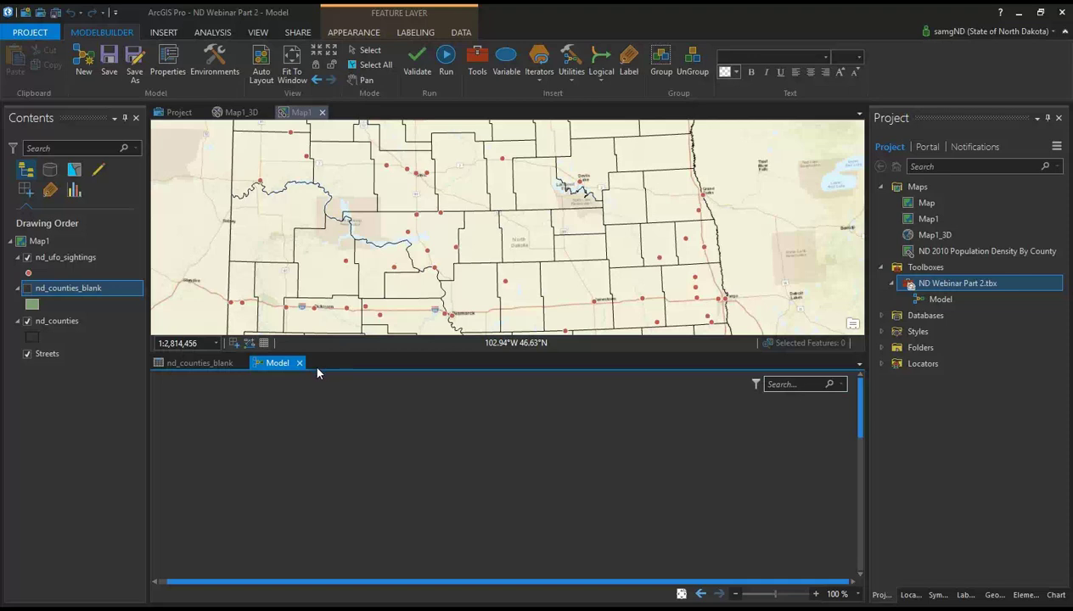
click(299, 362)
click(240, 363)
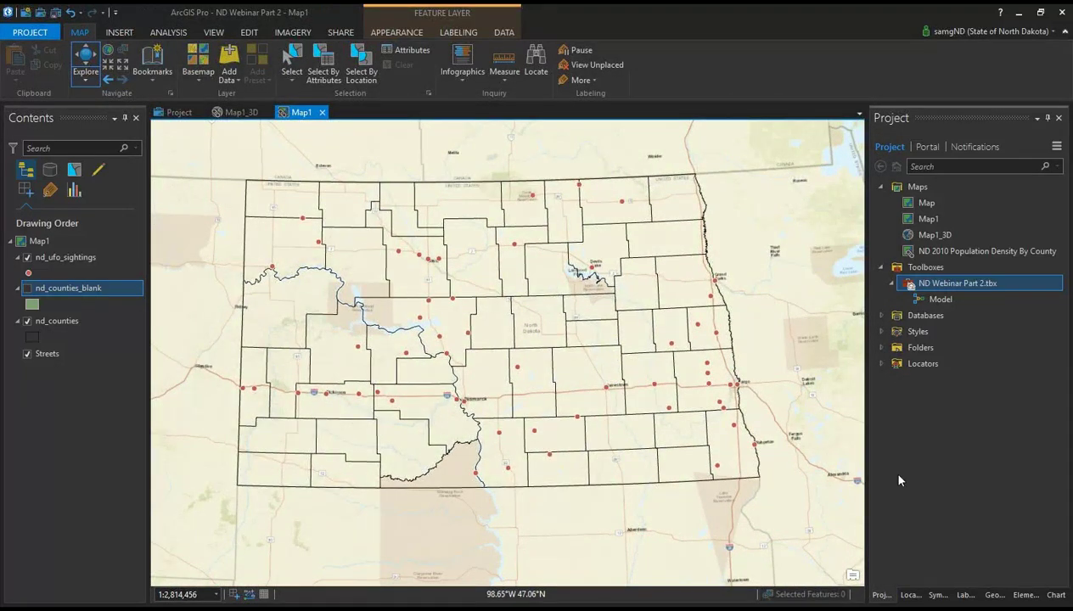
Step: Change nd_counties_blank's symbology from Single Symbol to Unique Values
click(937, 595)
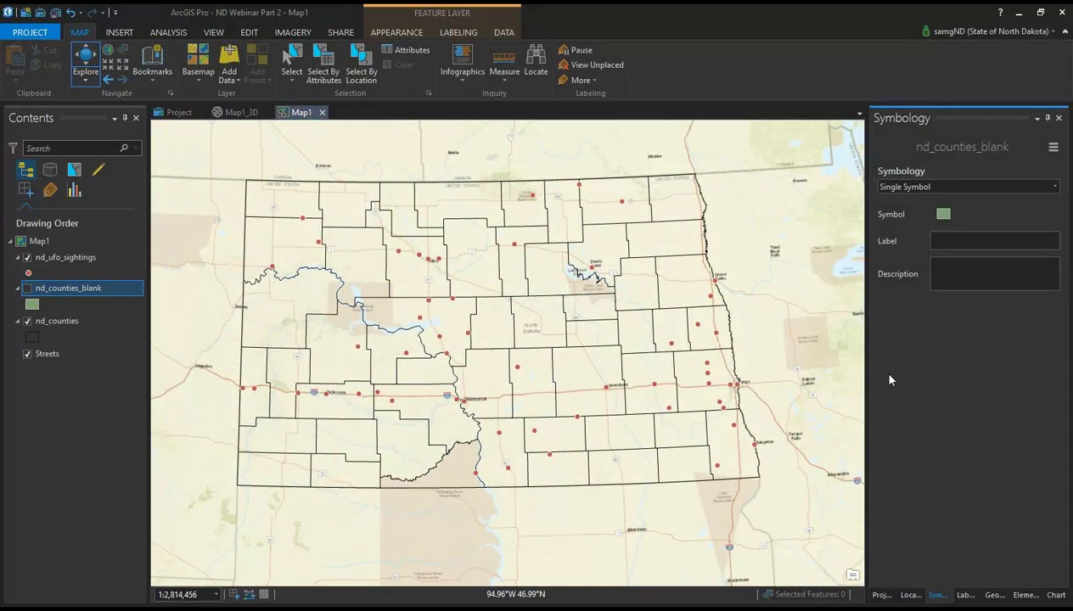
click(920, 188)
click(907, 266)
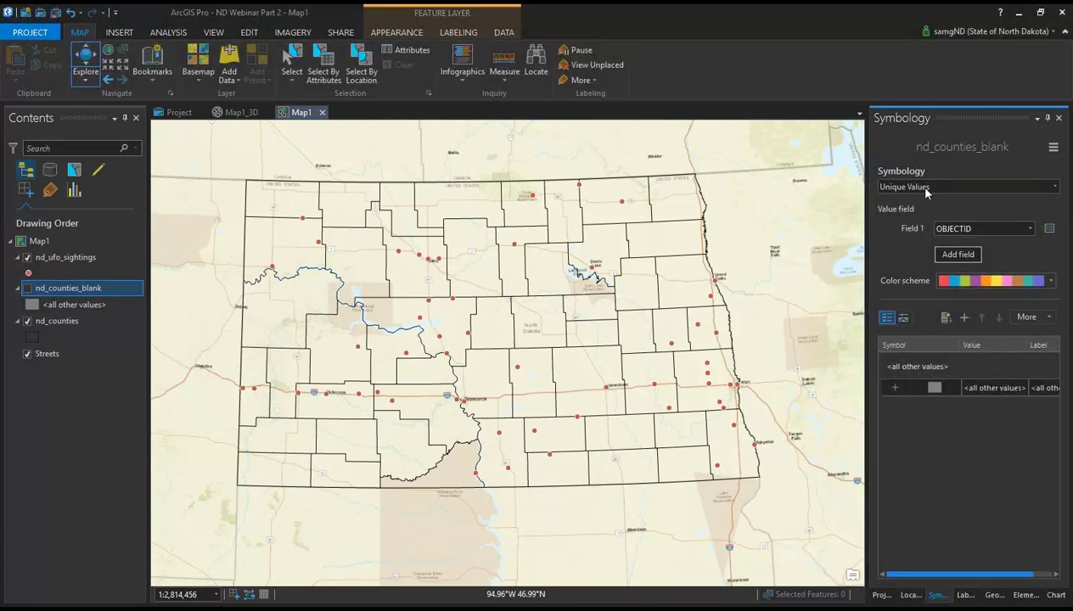
click(926, 189)
click(917, 226)
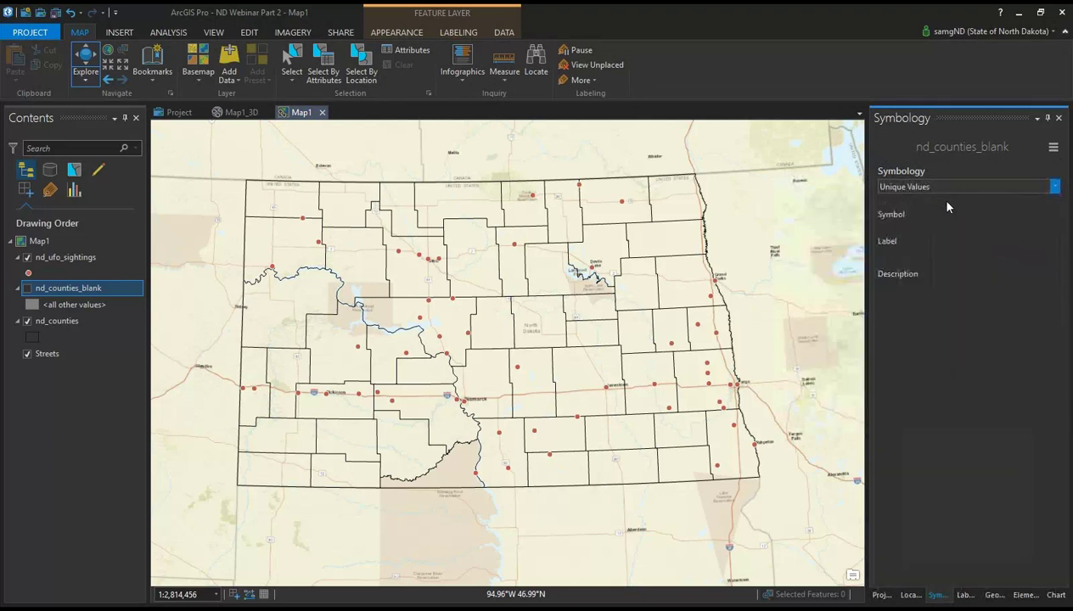
click(933, 185)
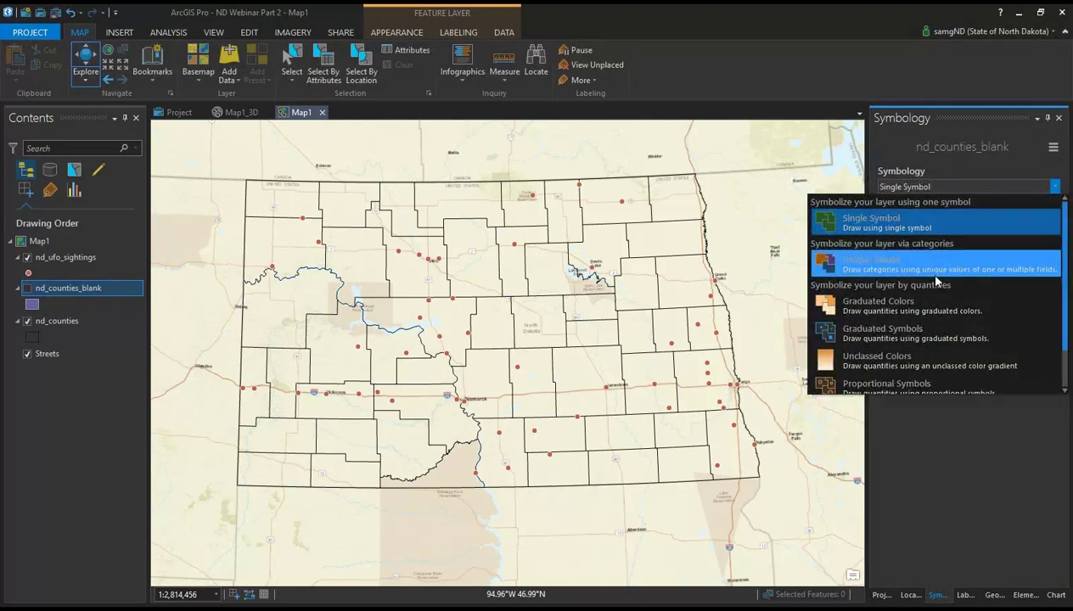
click(932, 259)
Step: Apply the teal, orange and purple colour scheme, leaving the value expression unchanged
click(1001, 281)
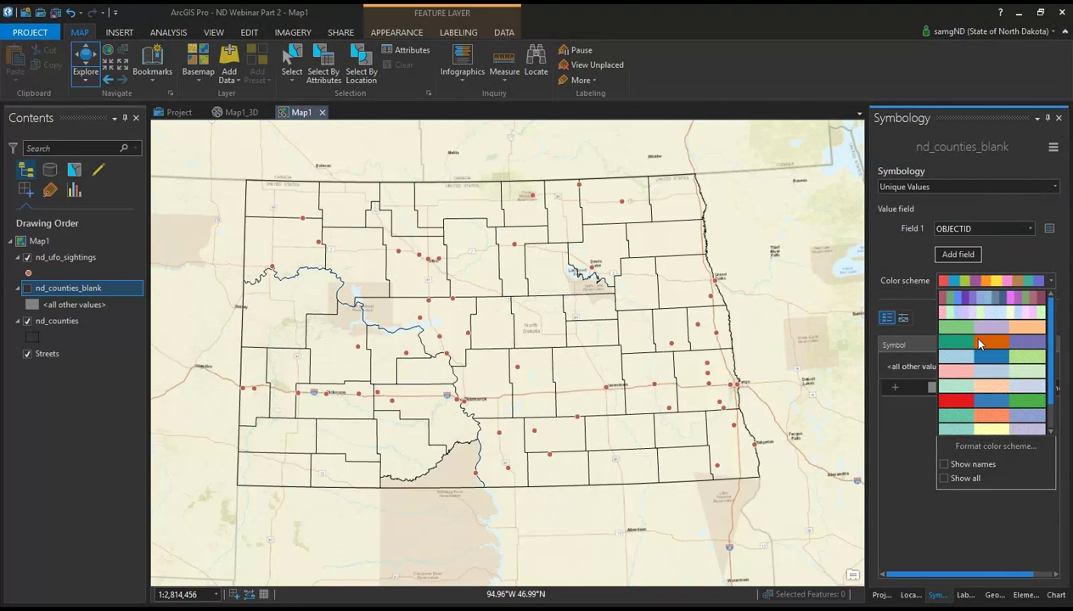
click(966, 338)
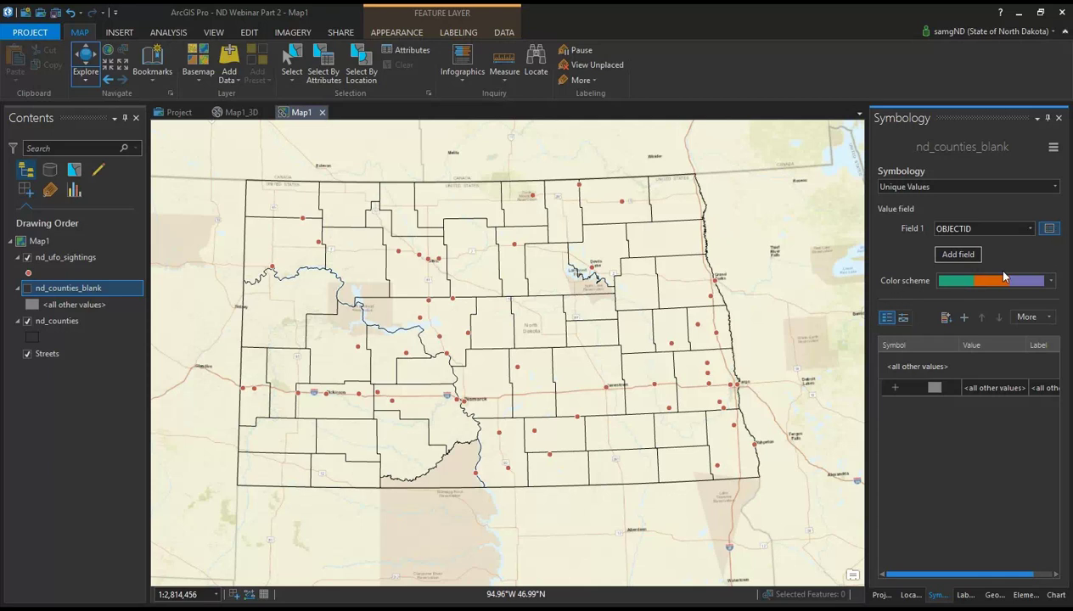
click(1050, 229)
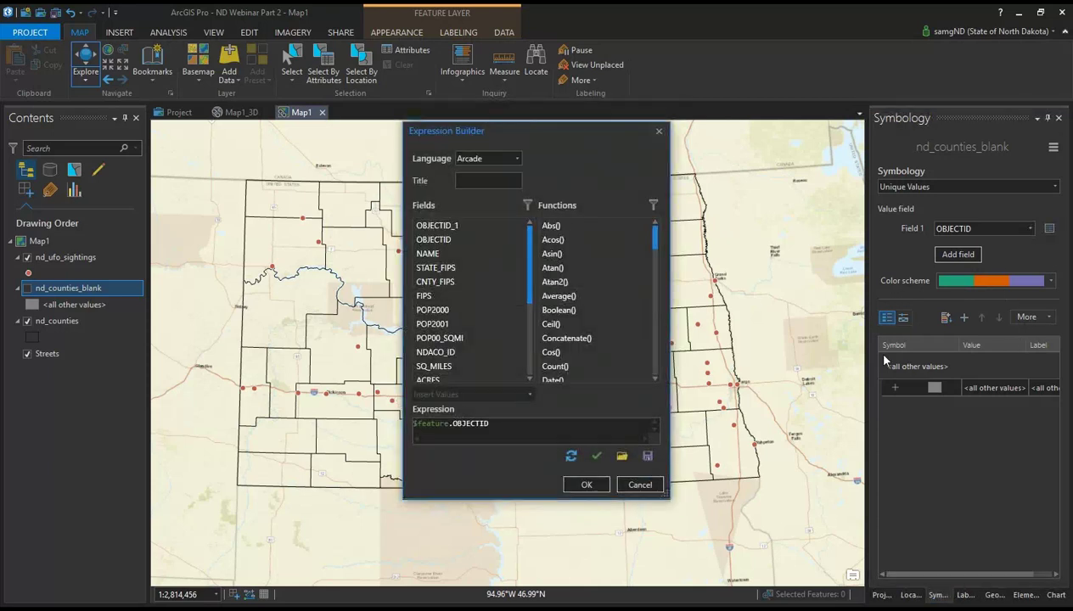
click(641, 485)
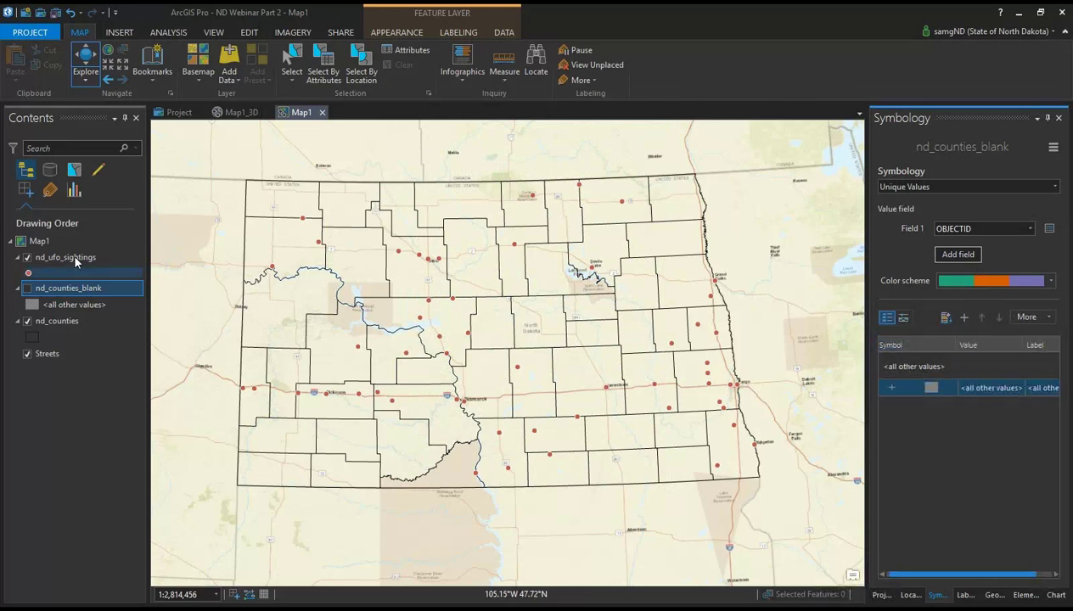
Step: Symbolize the nd_counties layer by Unique Values, adding every OBJECTID value as a category
click(51, 320)
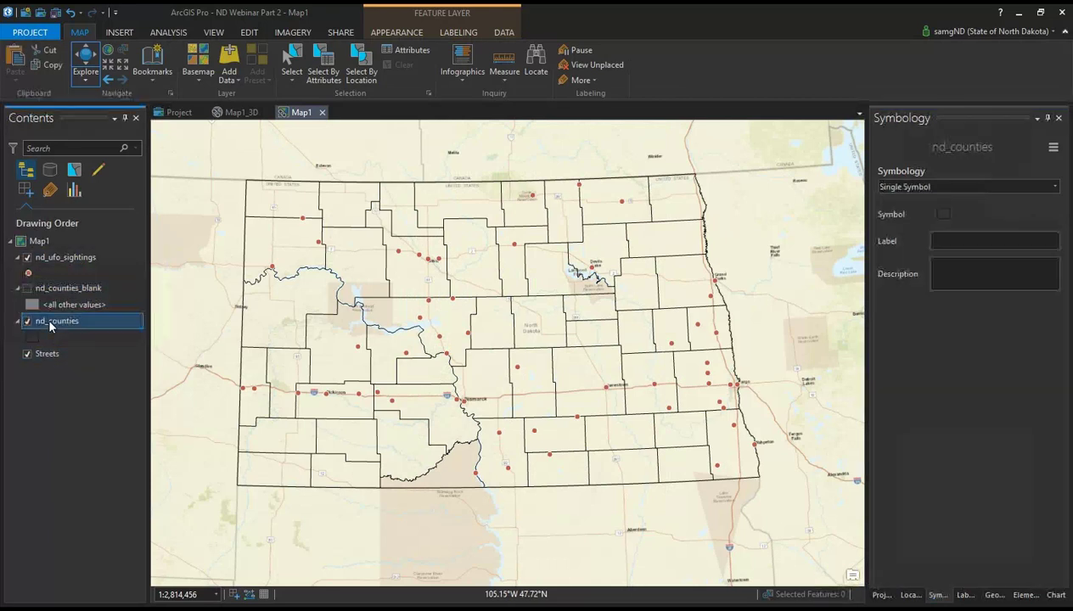
click(977, 186)
click(977, 259)
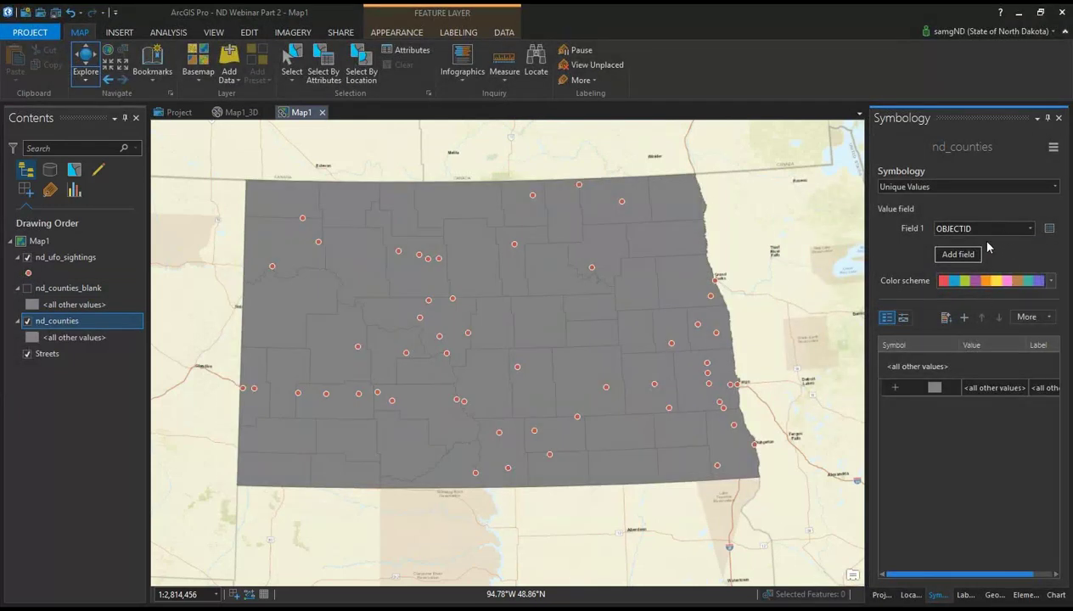
click(950, 319)
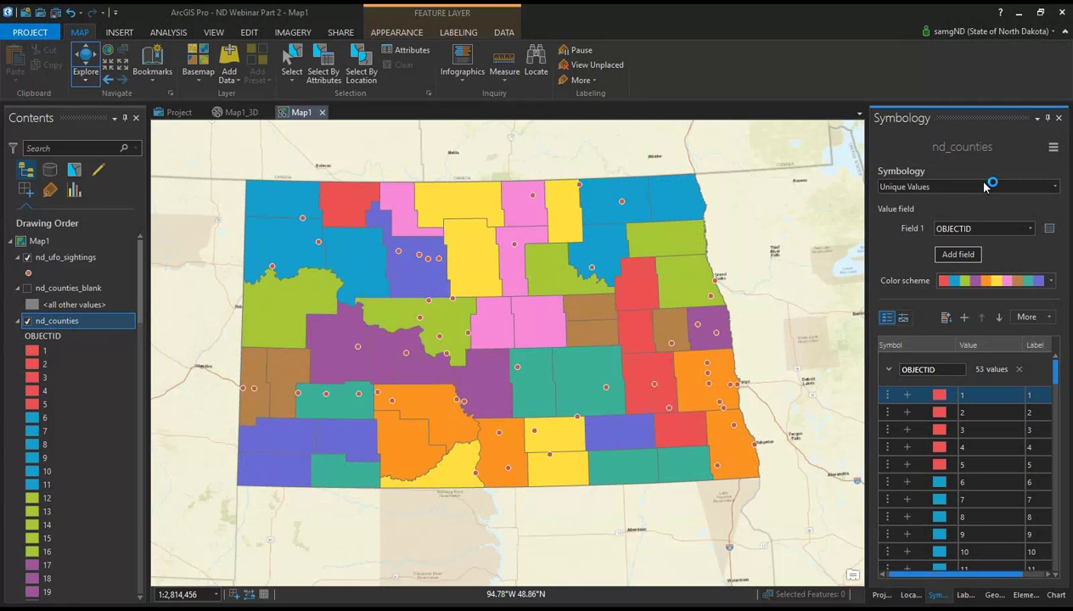
Step: Change the fill of county 1 to orange and apply it
click(943, 397)
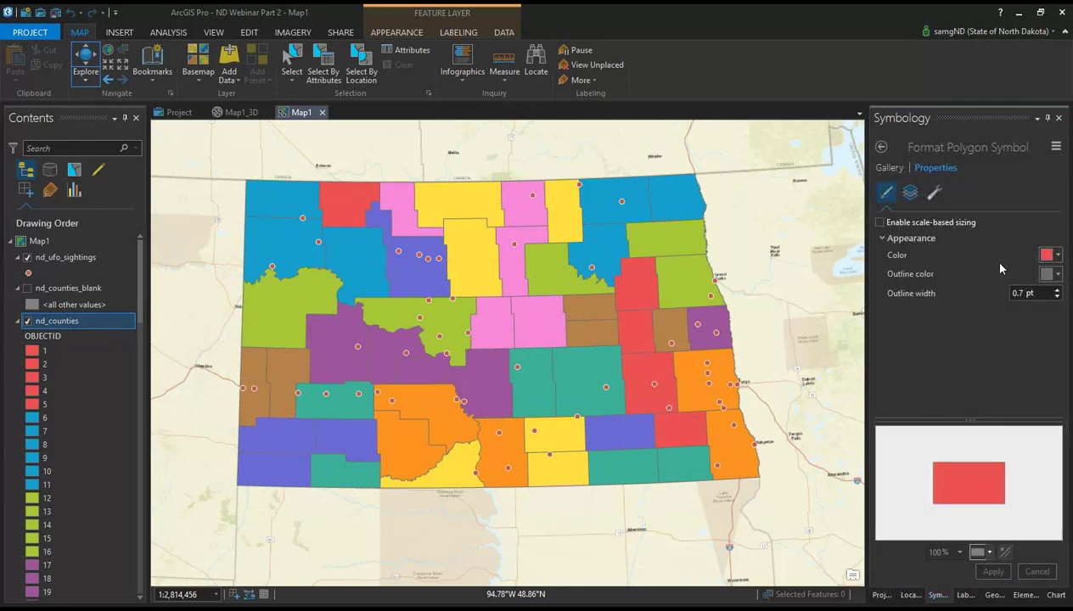
click(1046, 255)
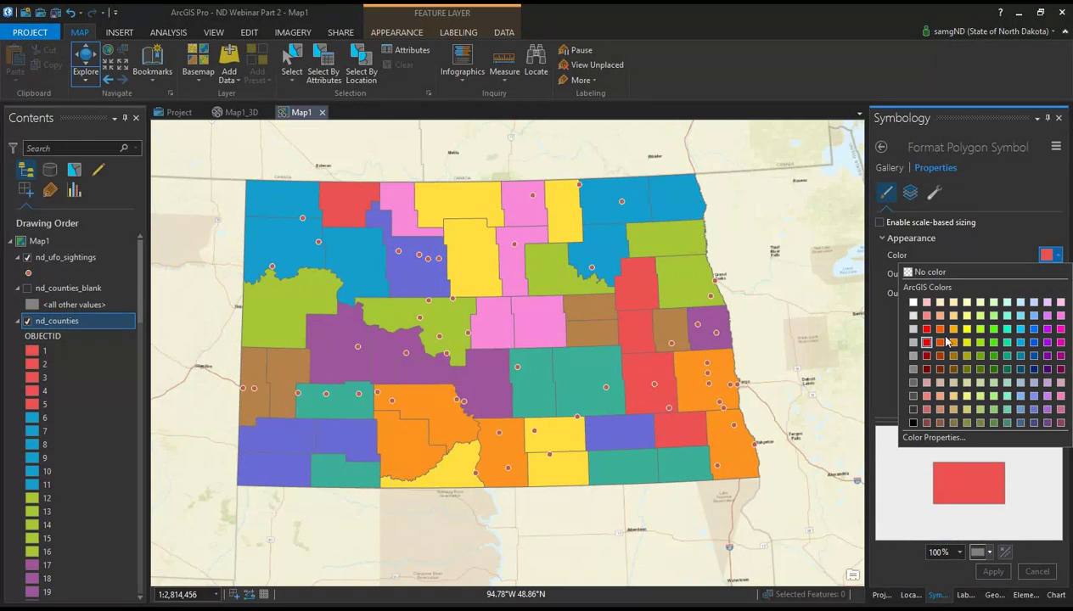
click(942, 342)
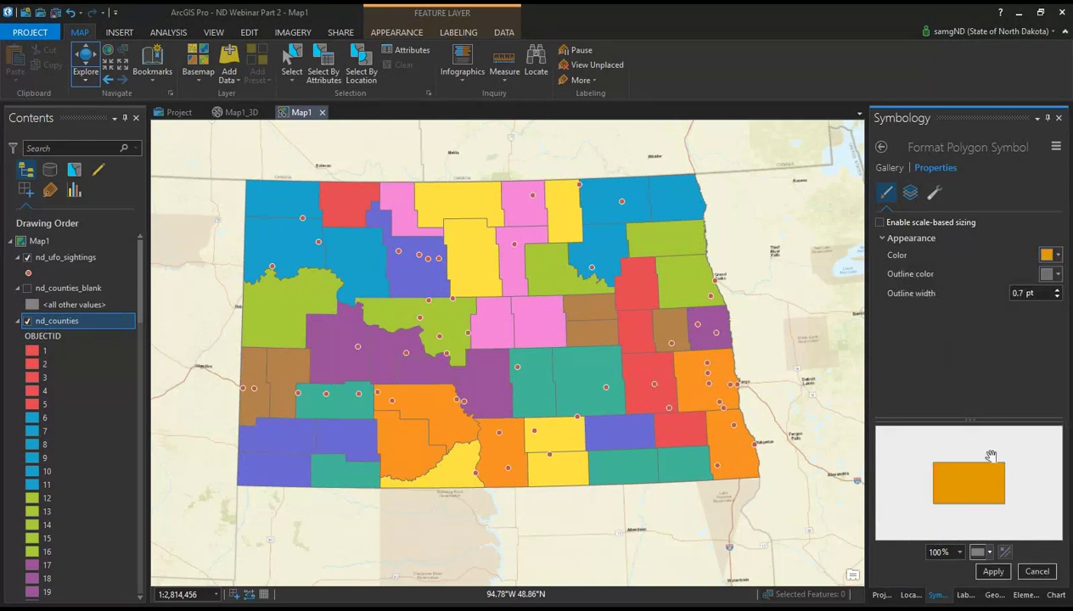
click(993, 572)
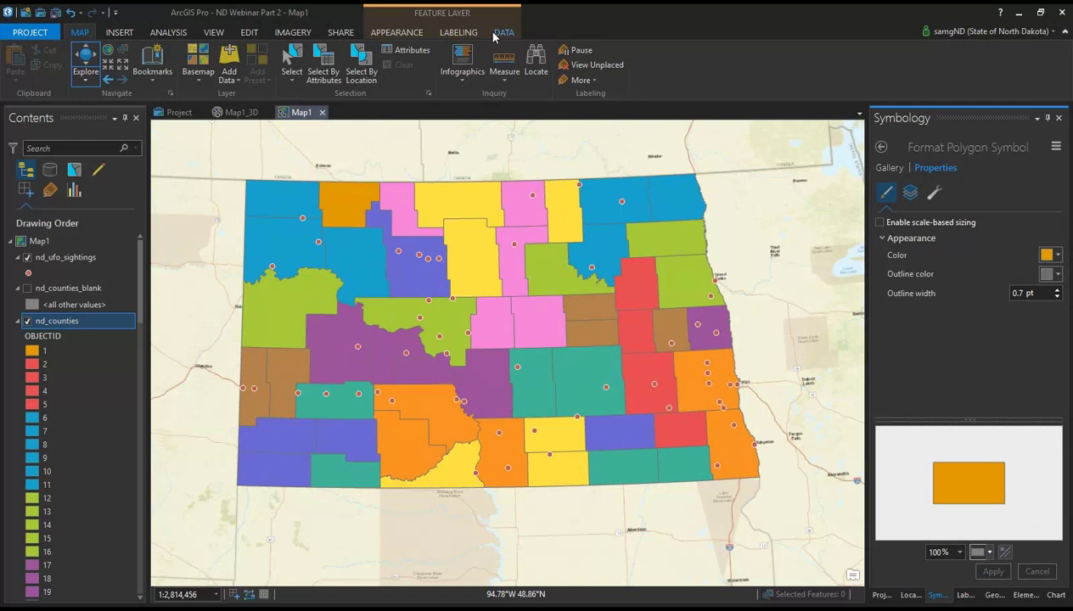
click(38, 34)
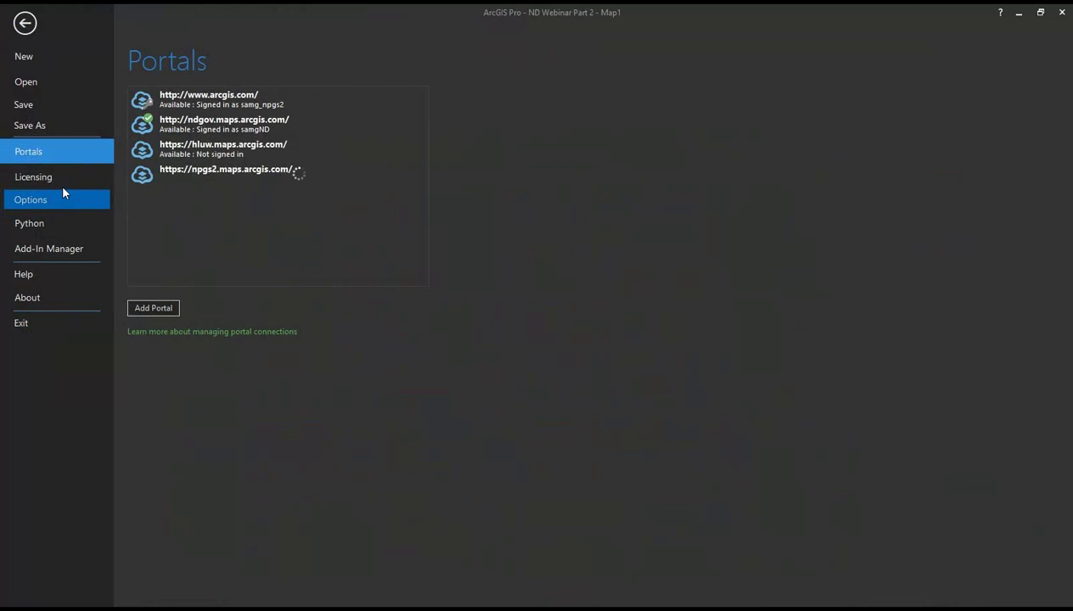
click(61, 194)
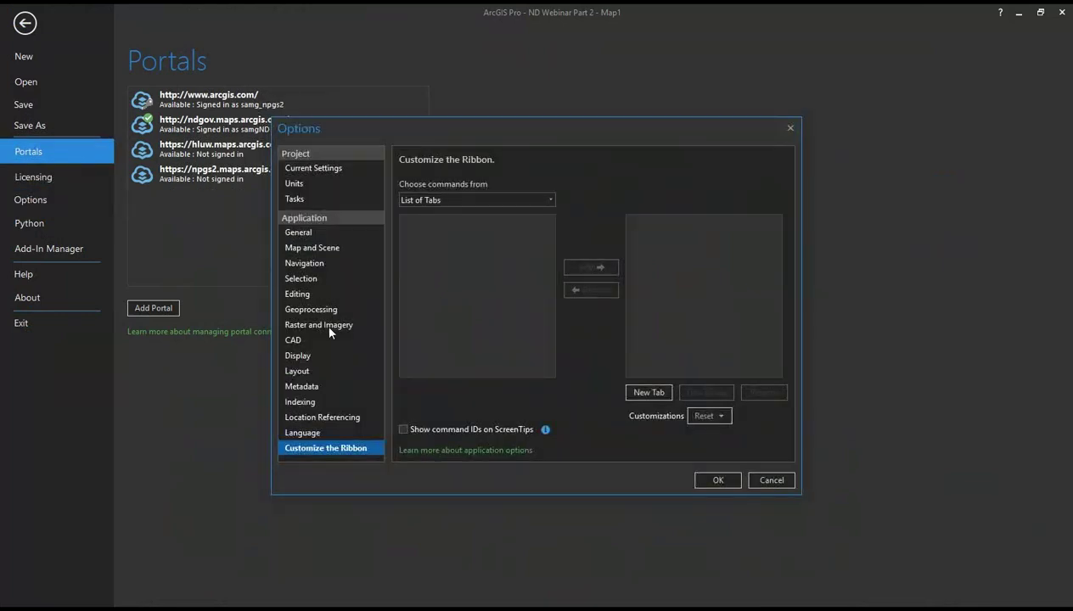
click(325, 357)
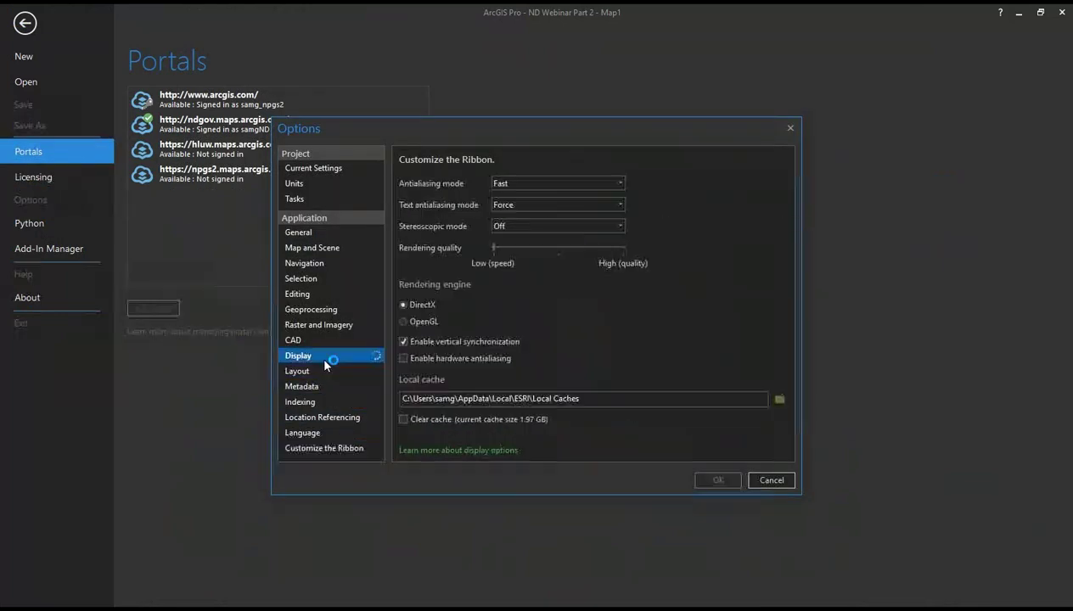
click(323, 248)
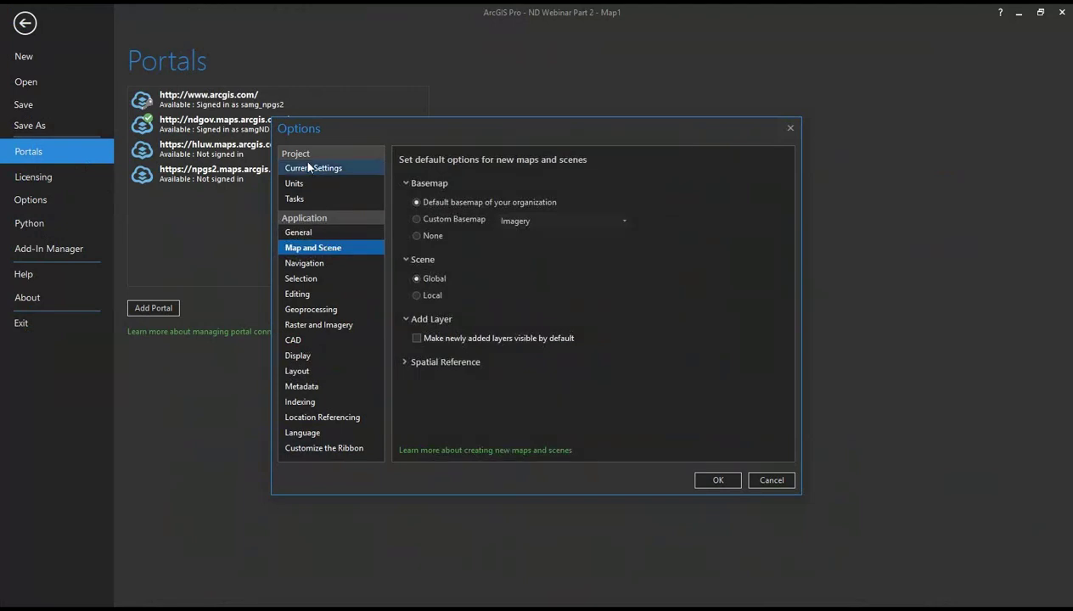
click(754, 481)
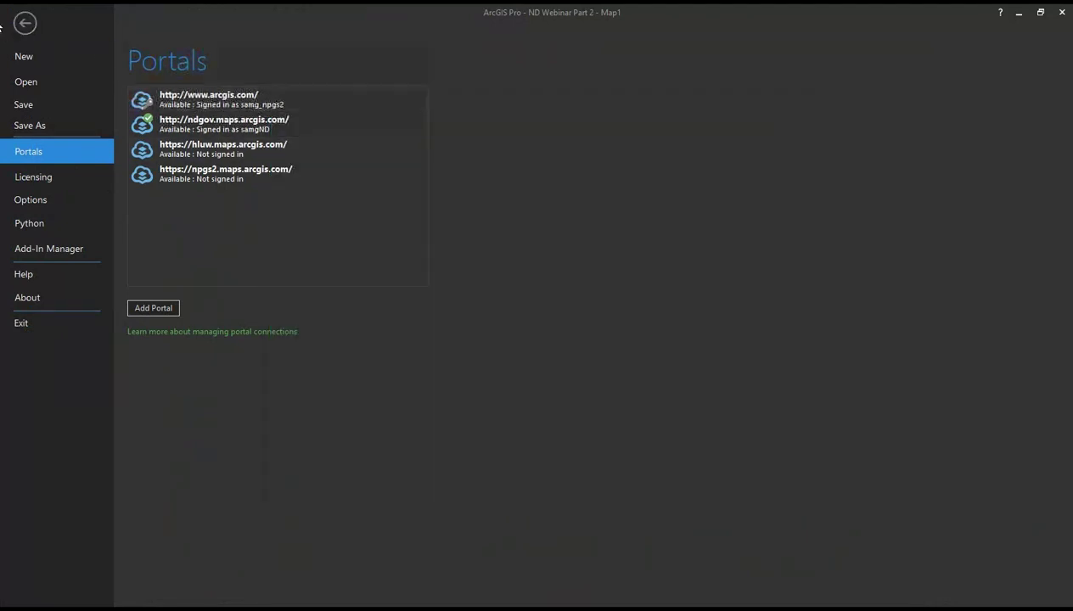
click(25, 23)
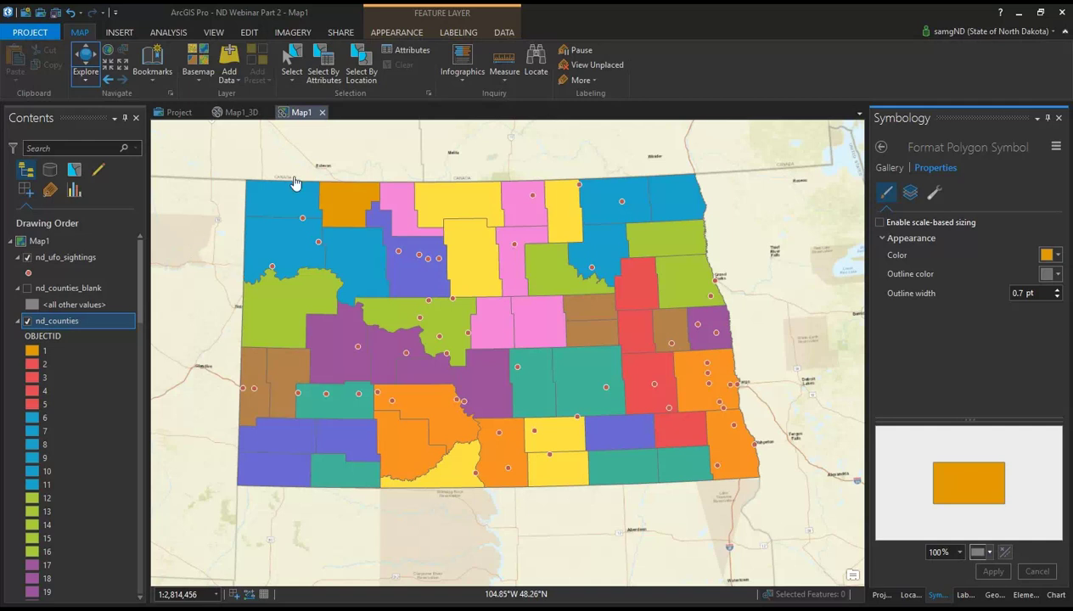
Step: Switch to the Map1_3D scene of counties extruded by population density
click(241, 112)
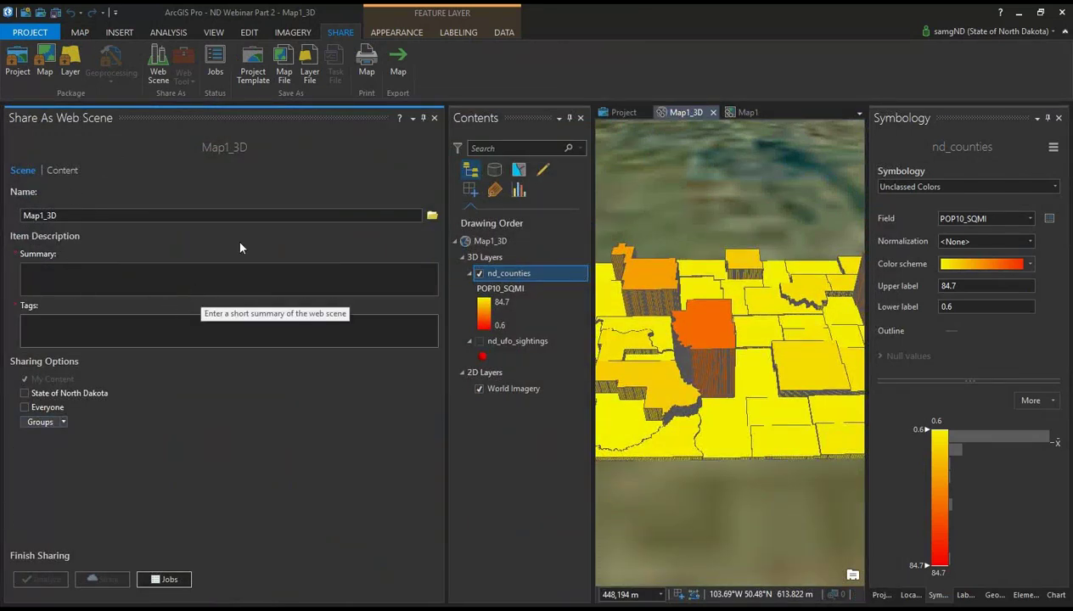
Step: Close the Map1_3D web scene sharing form and advance the slideshow to Additional Resources
click(433, 119)
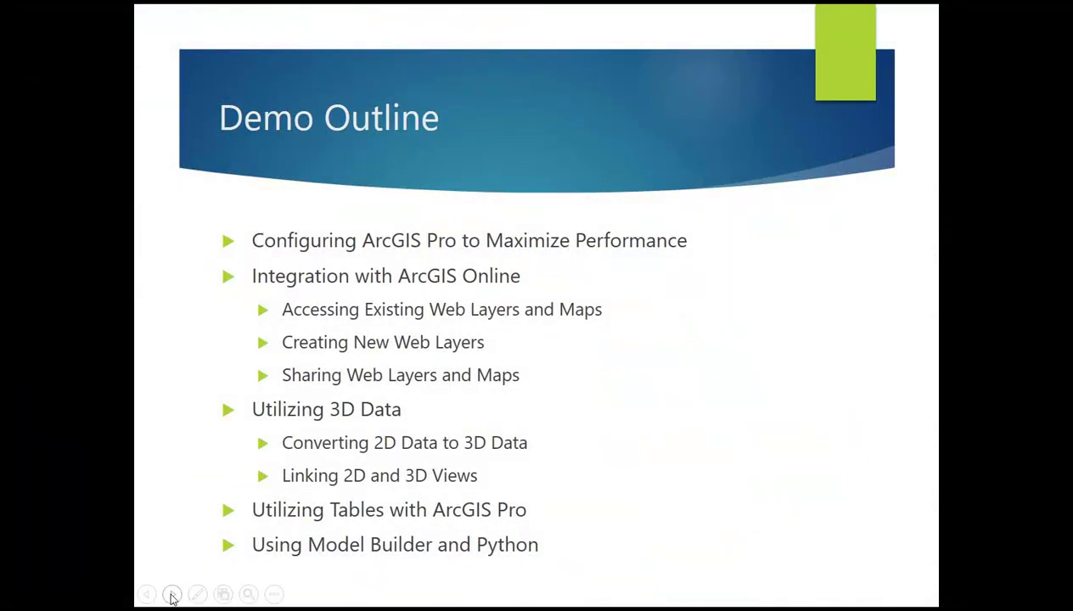
click(171, 595)
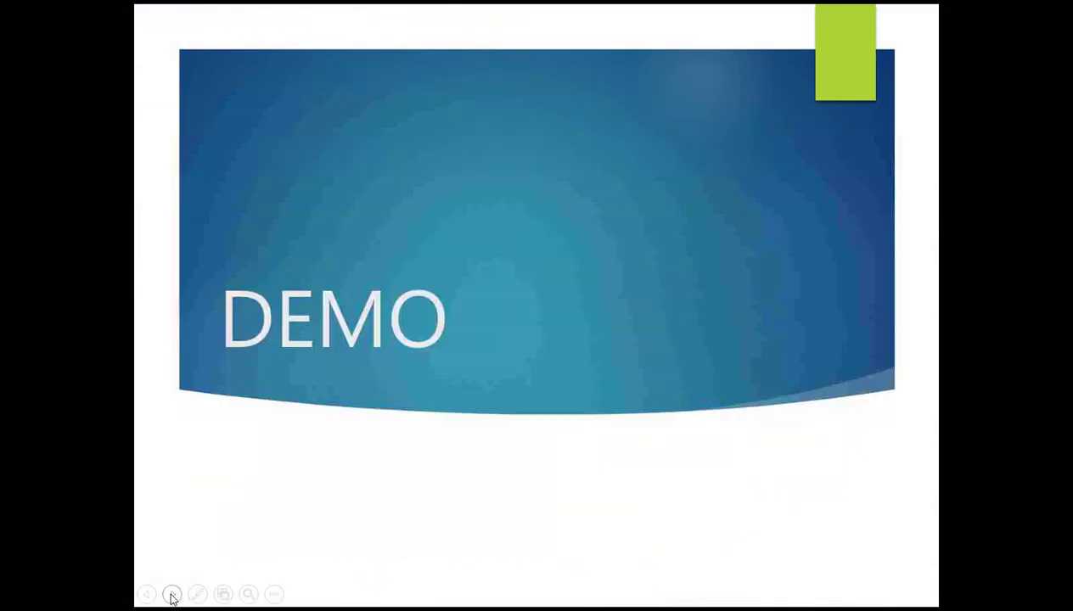
click(171, 595)
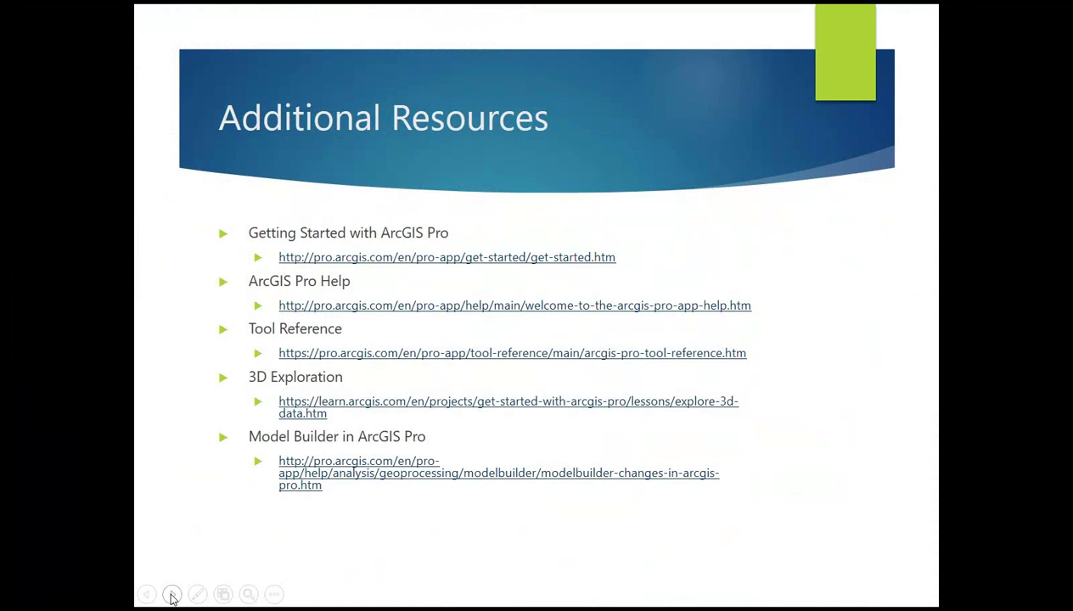